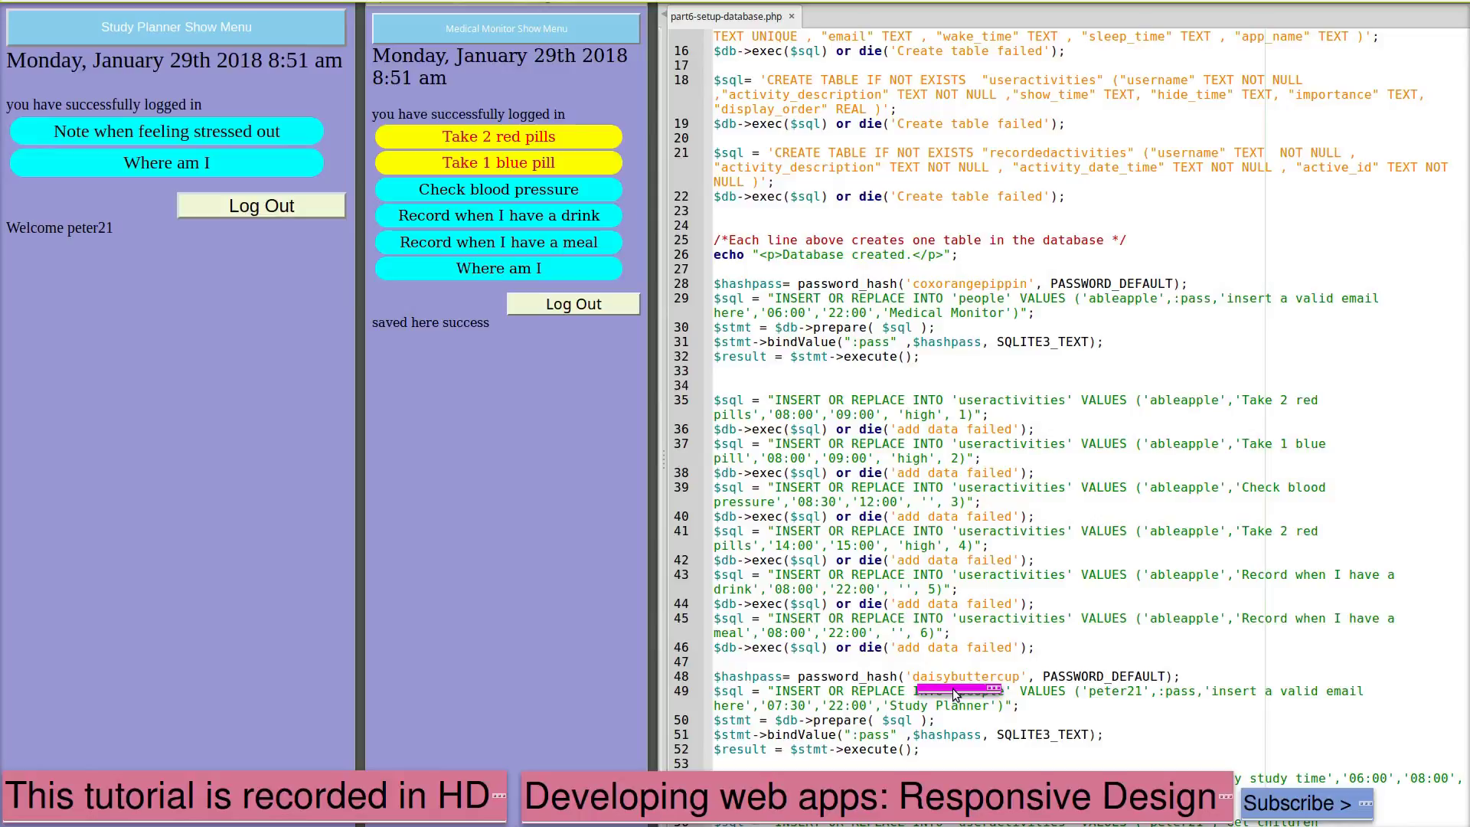
Switch from the code editor to the browser showing the Day Organiser login page
key(alt+Tab)
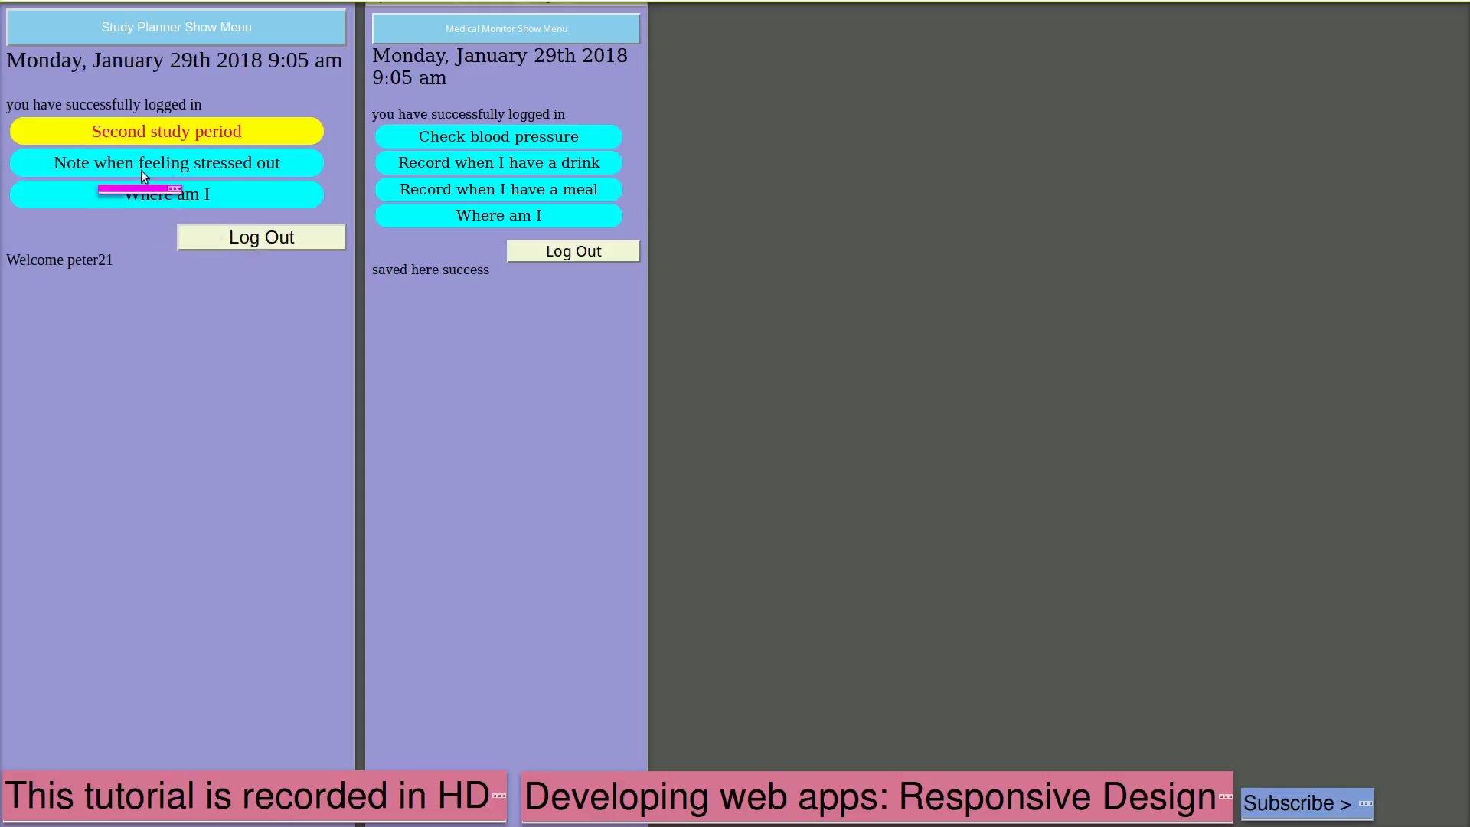
Tick off 'Second study period' and 'Note when feeling stressed out' in Study Planner
click(126, 138)
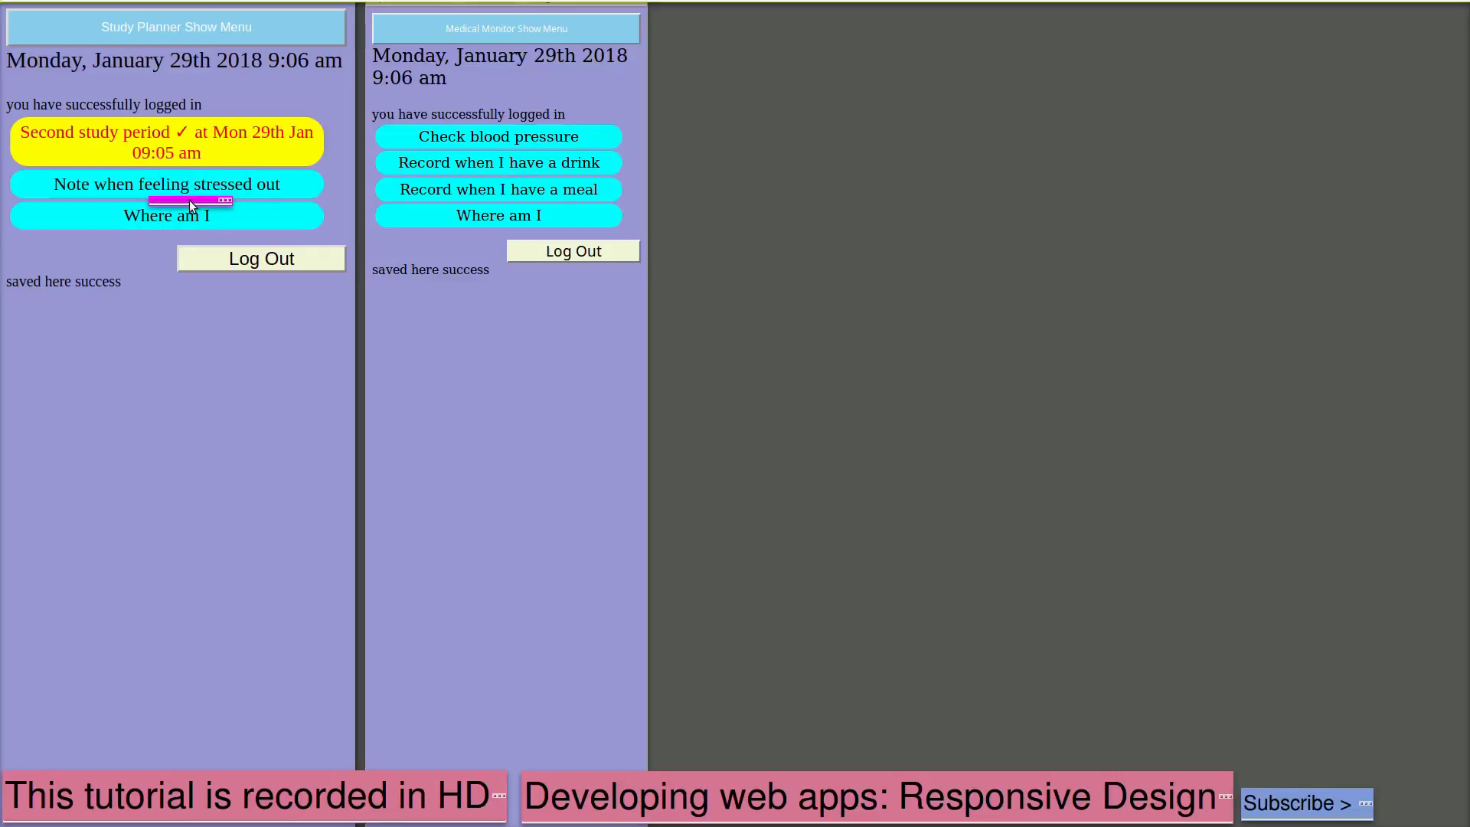
click(189, 190)
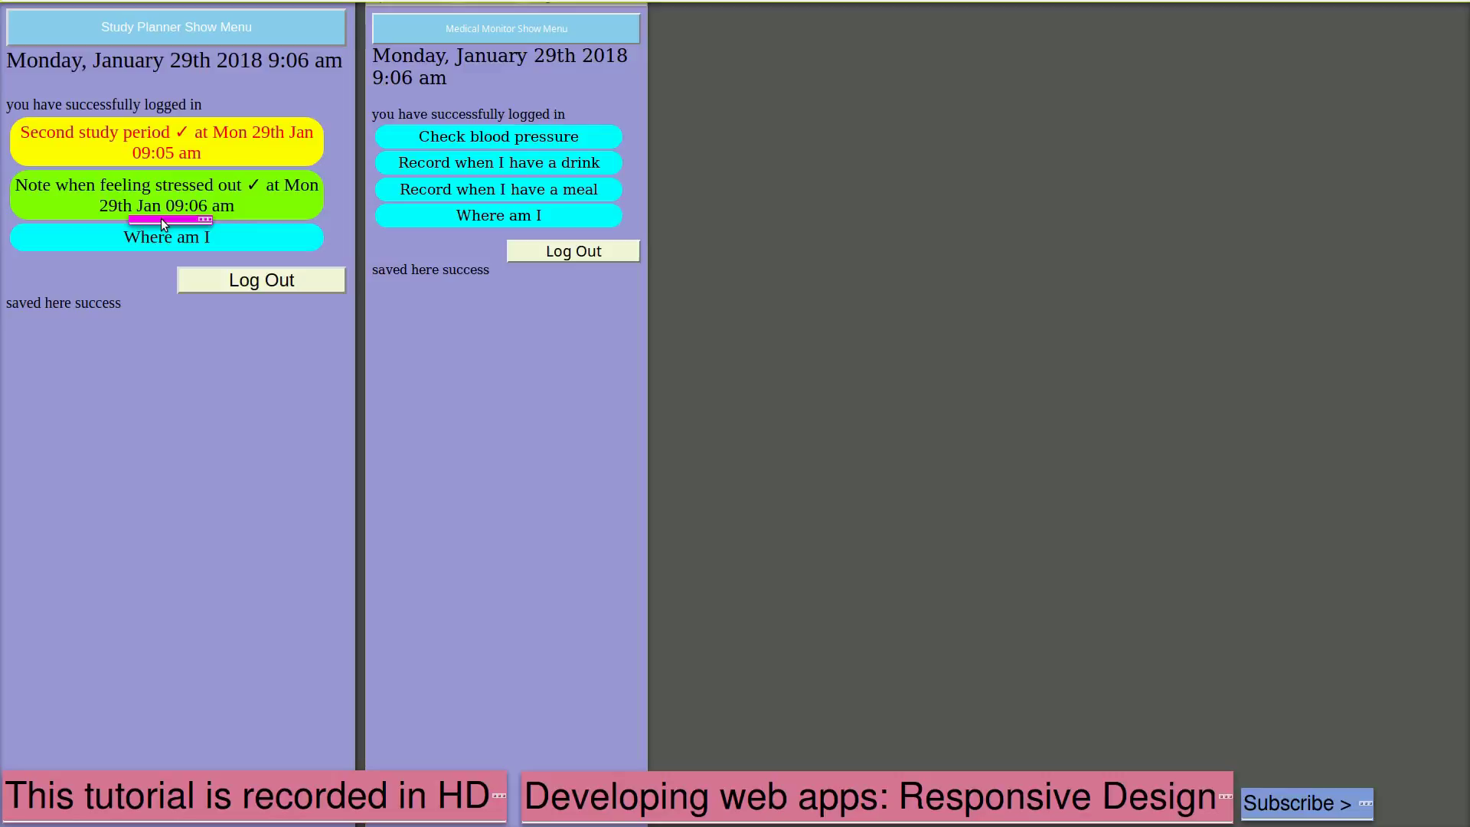
drag(163, 224, 120, 180)
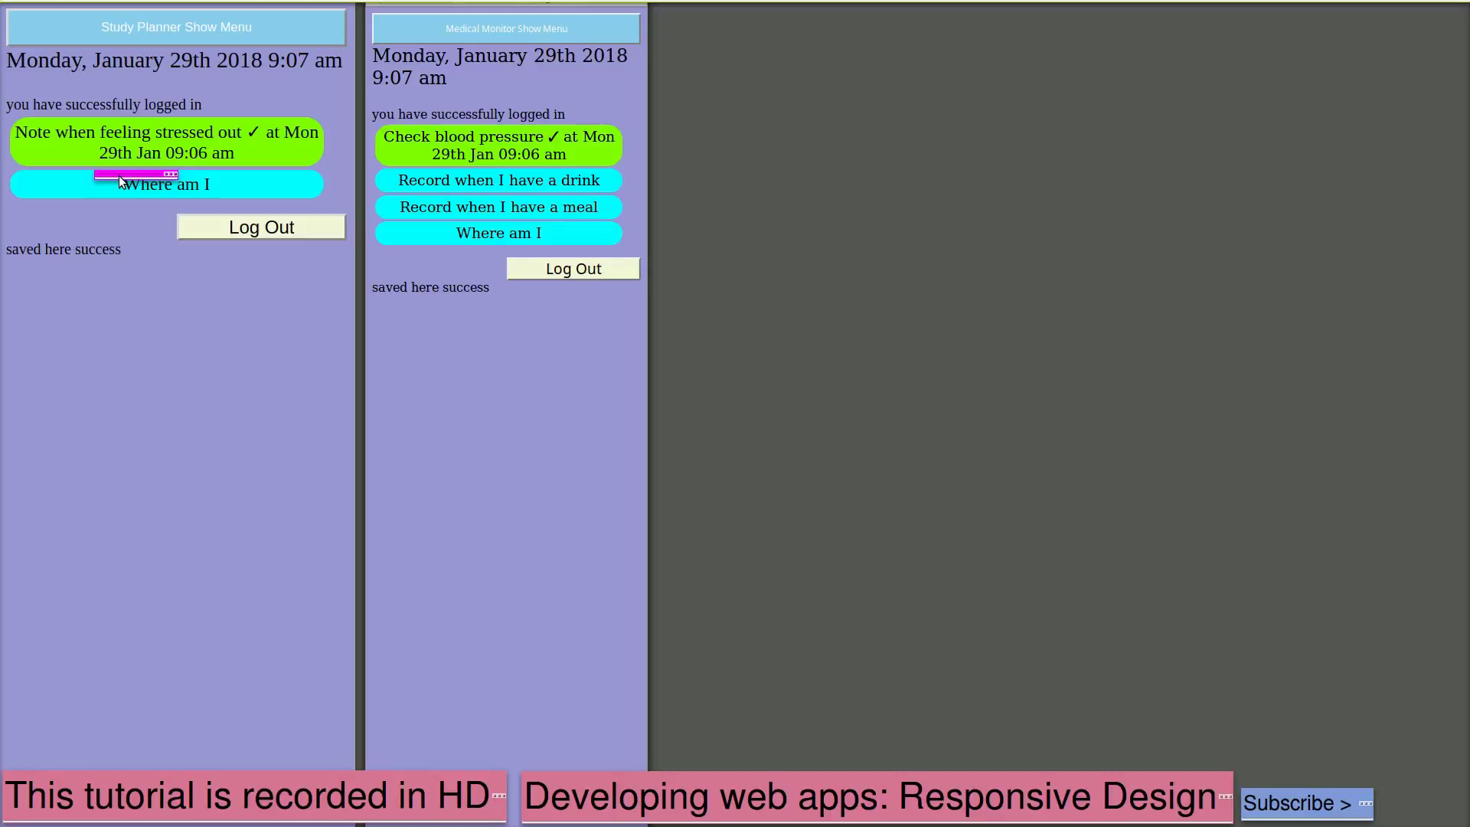
Tick off 'Record when I have a drink' and 'Record when I have a meal' in Medical Monitor
drag(120, 181, 657, 191)
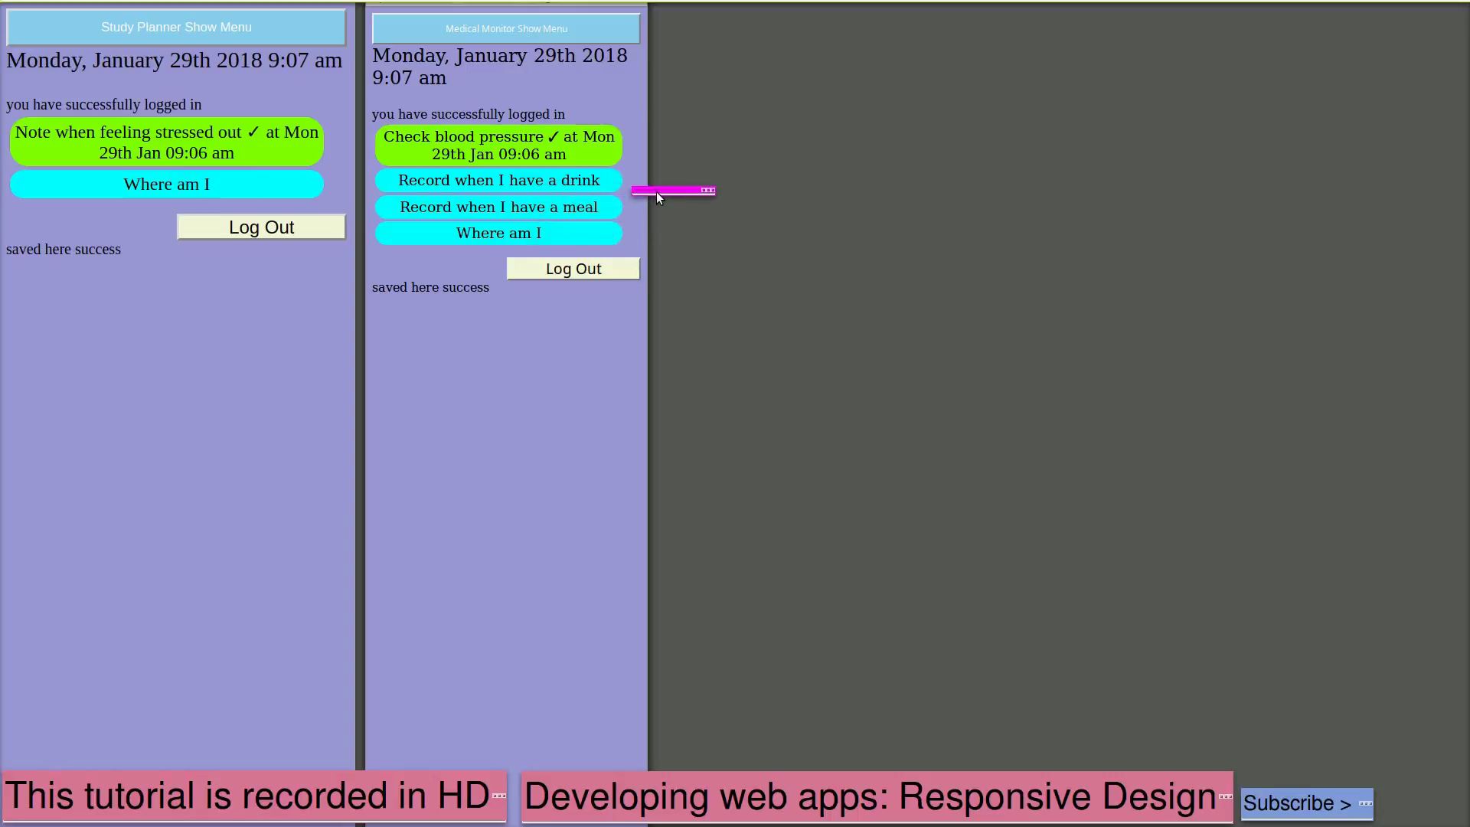
click(536, 182)
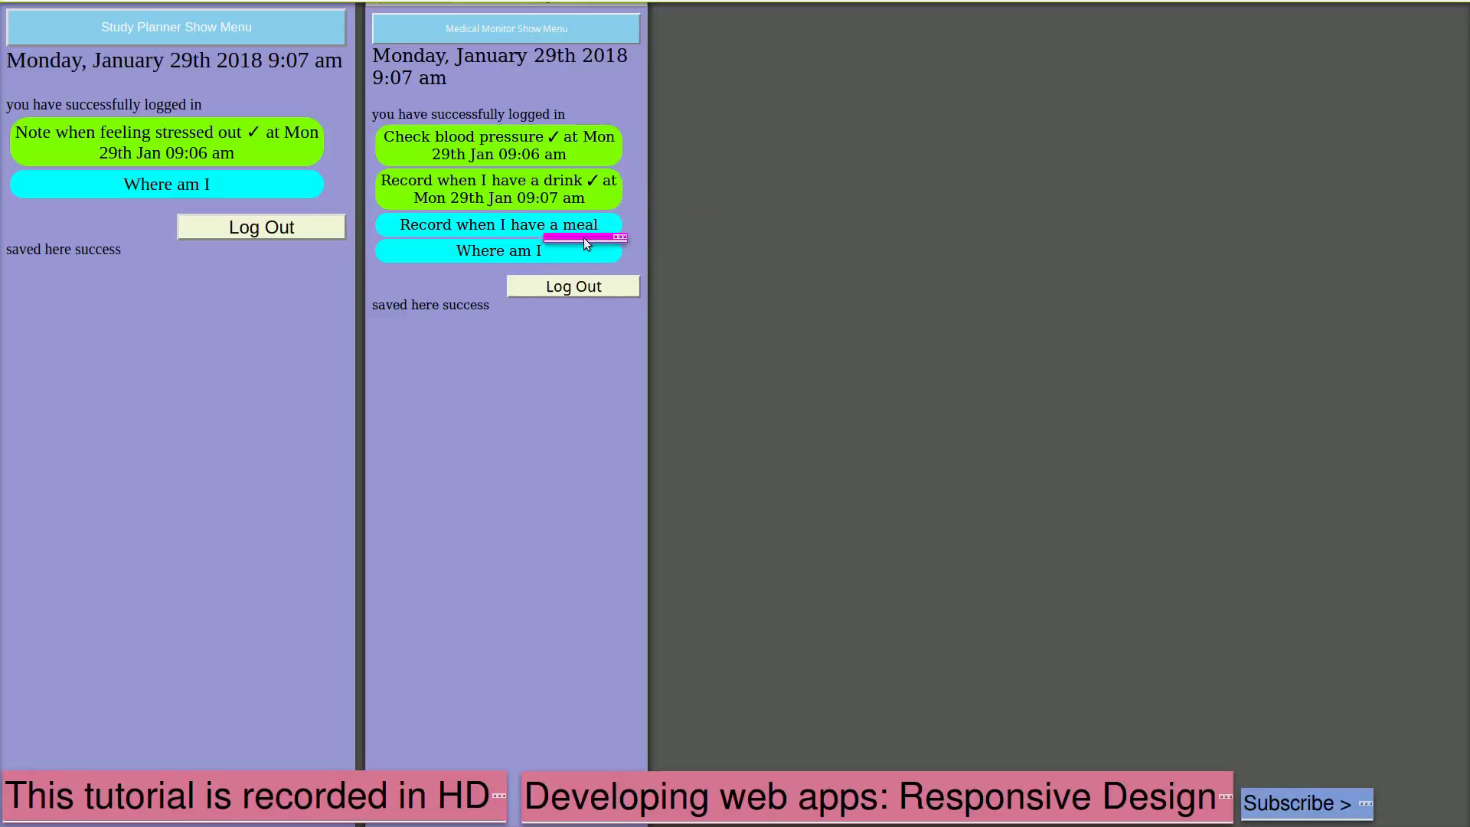
drag(583, 237, 677, 227)
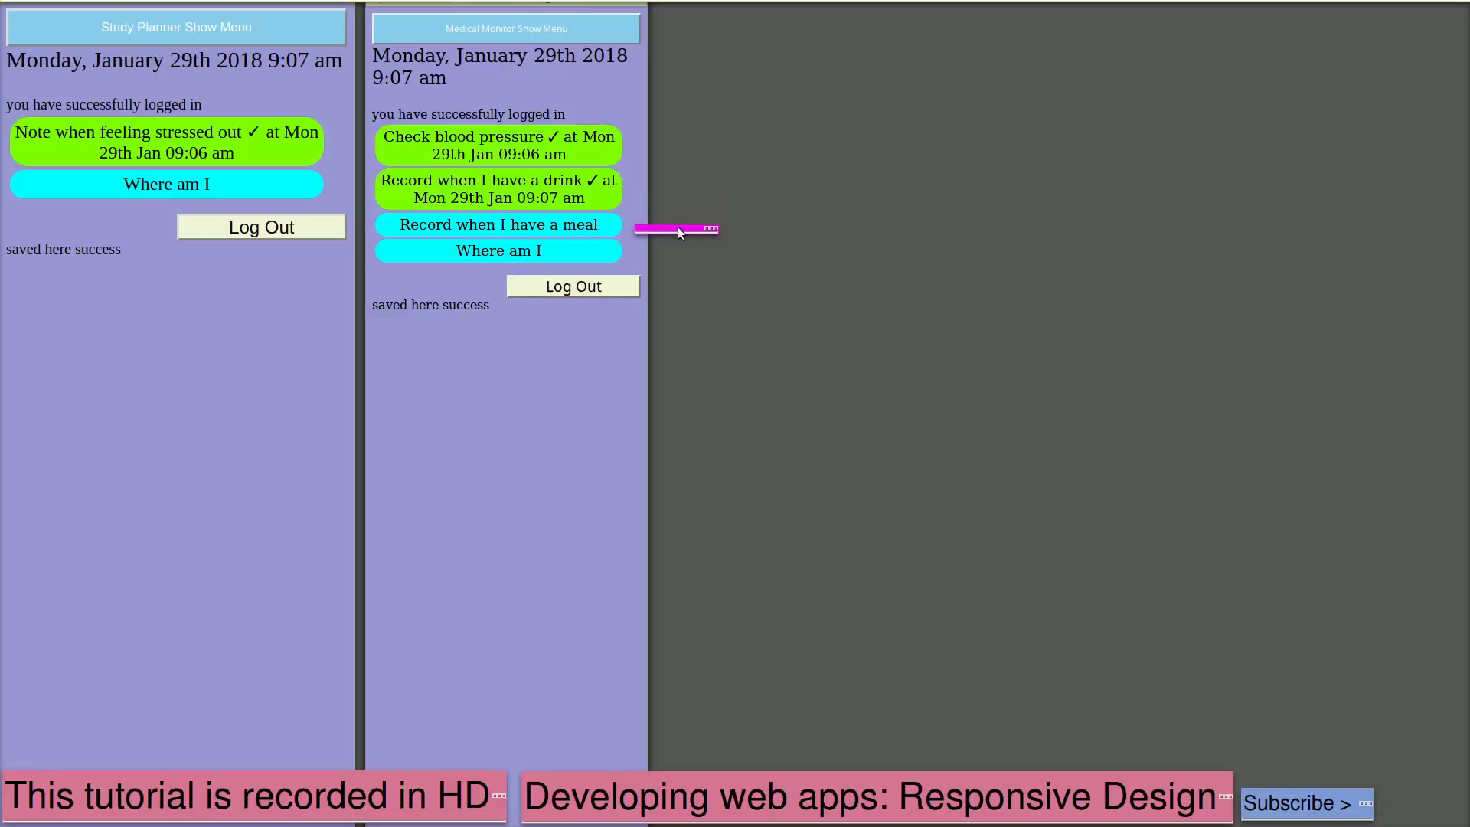
click(548, 232)
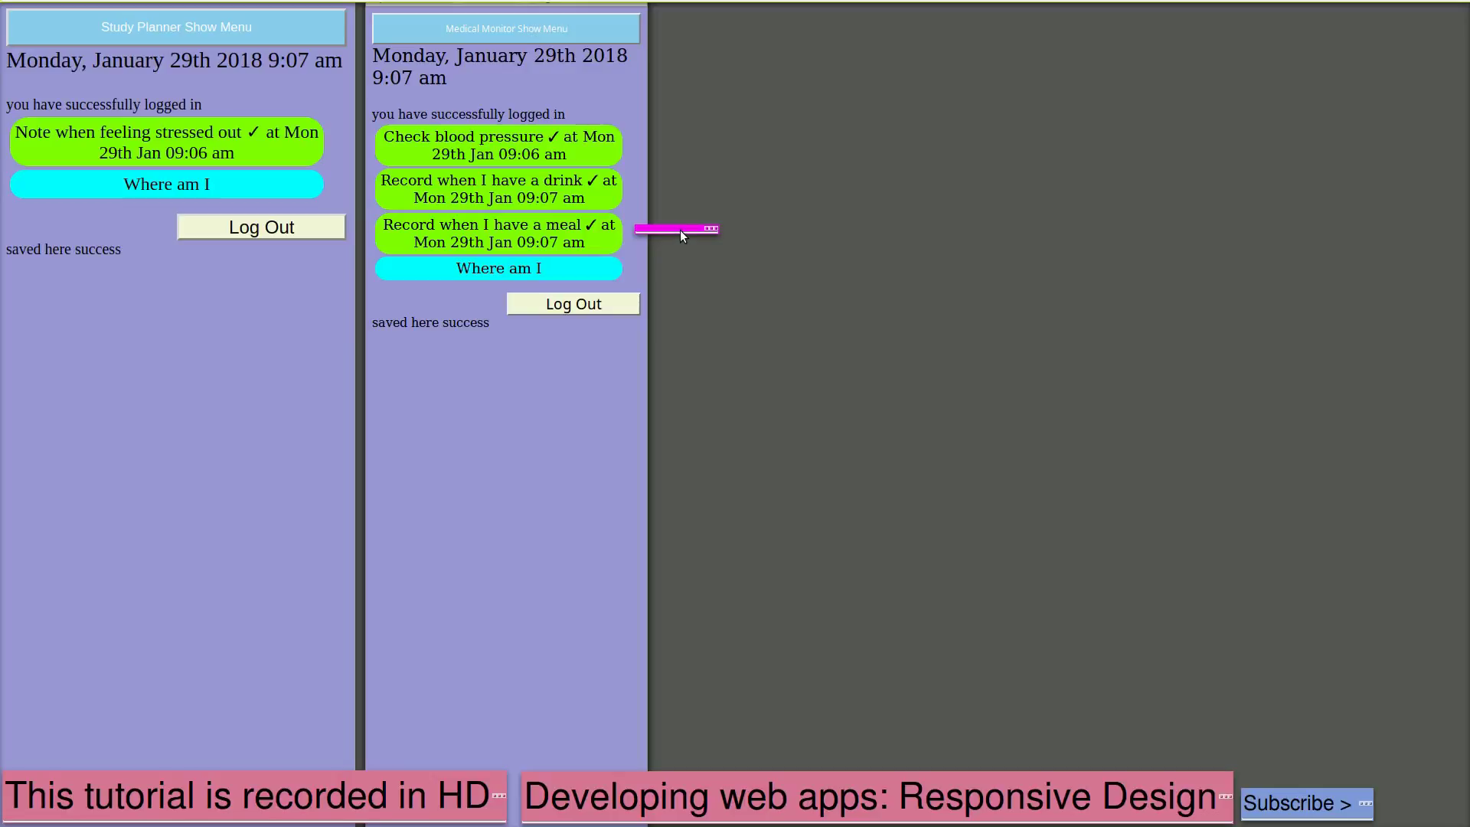
drag(683, 234, 196, 212)
drag(176, 203, 501, 260)
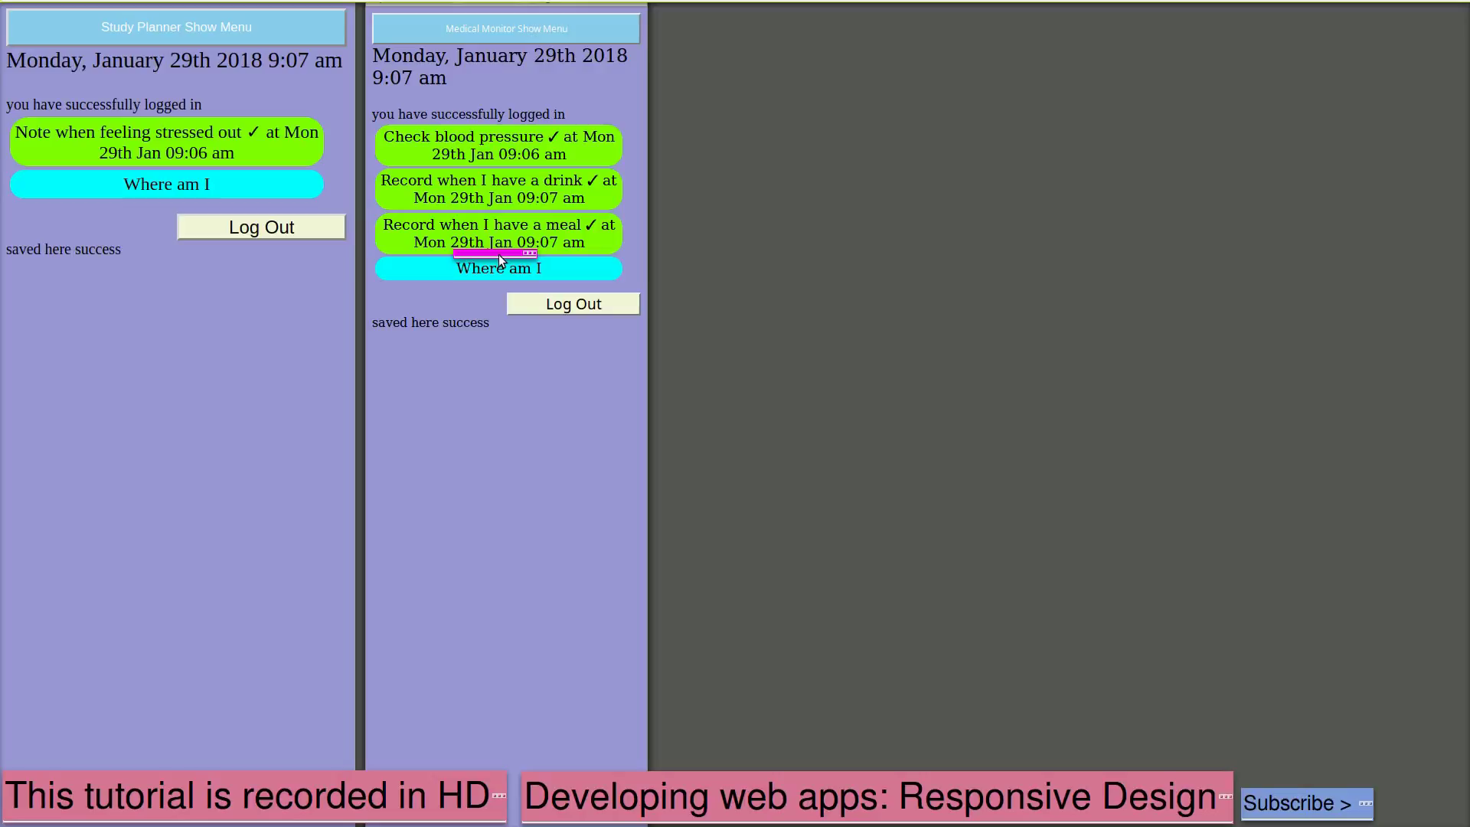
drag(500, 261, 502, 295)
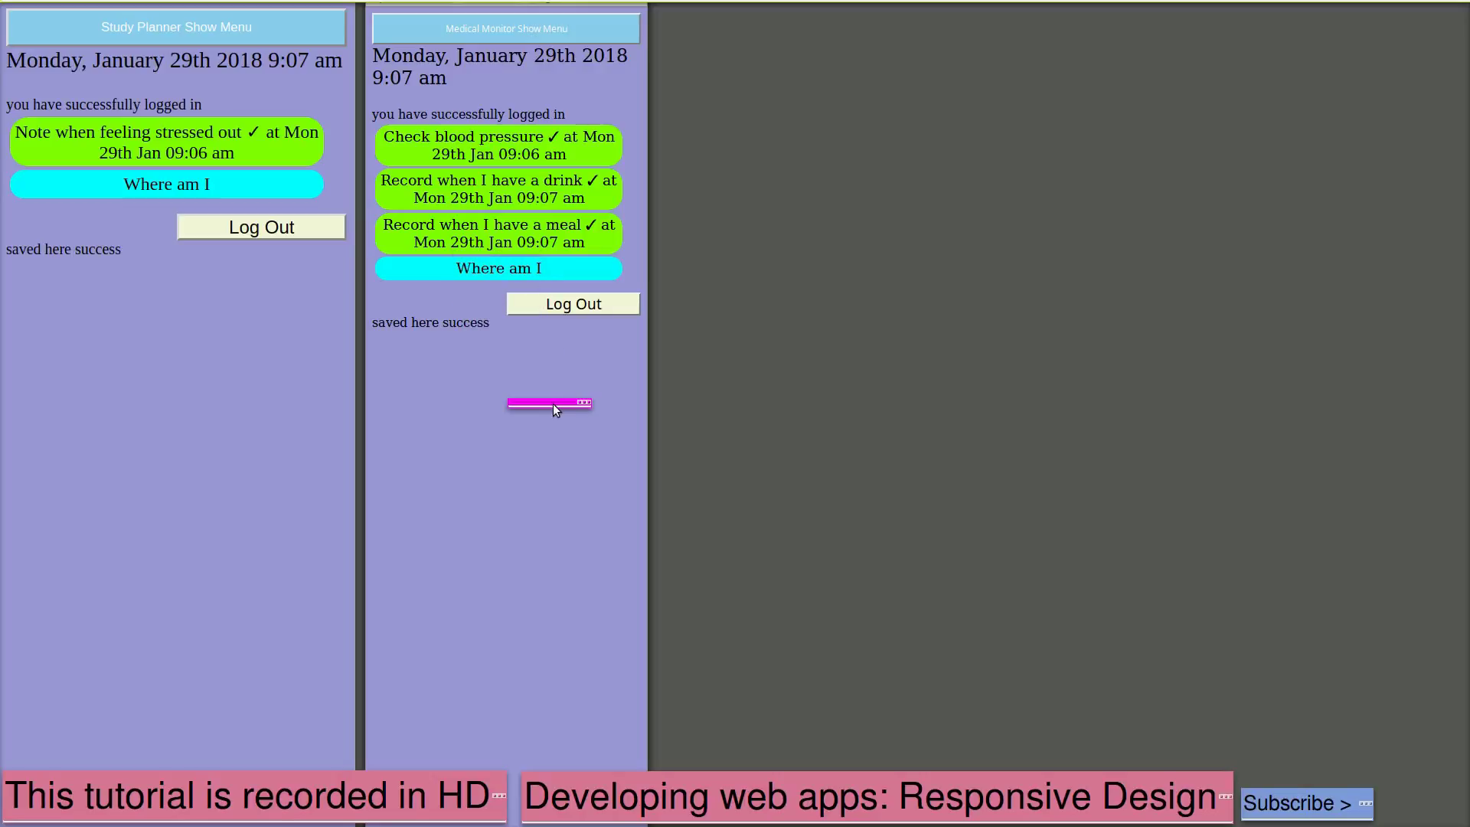
drag(553, 403, 580, 347)
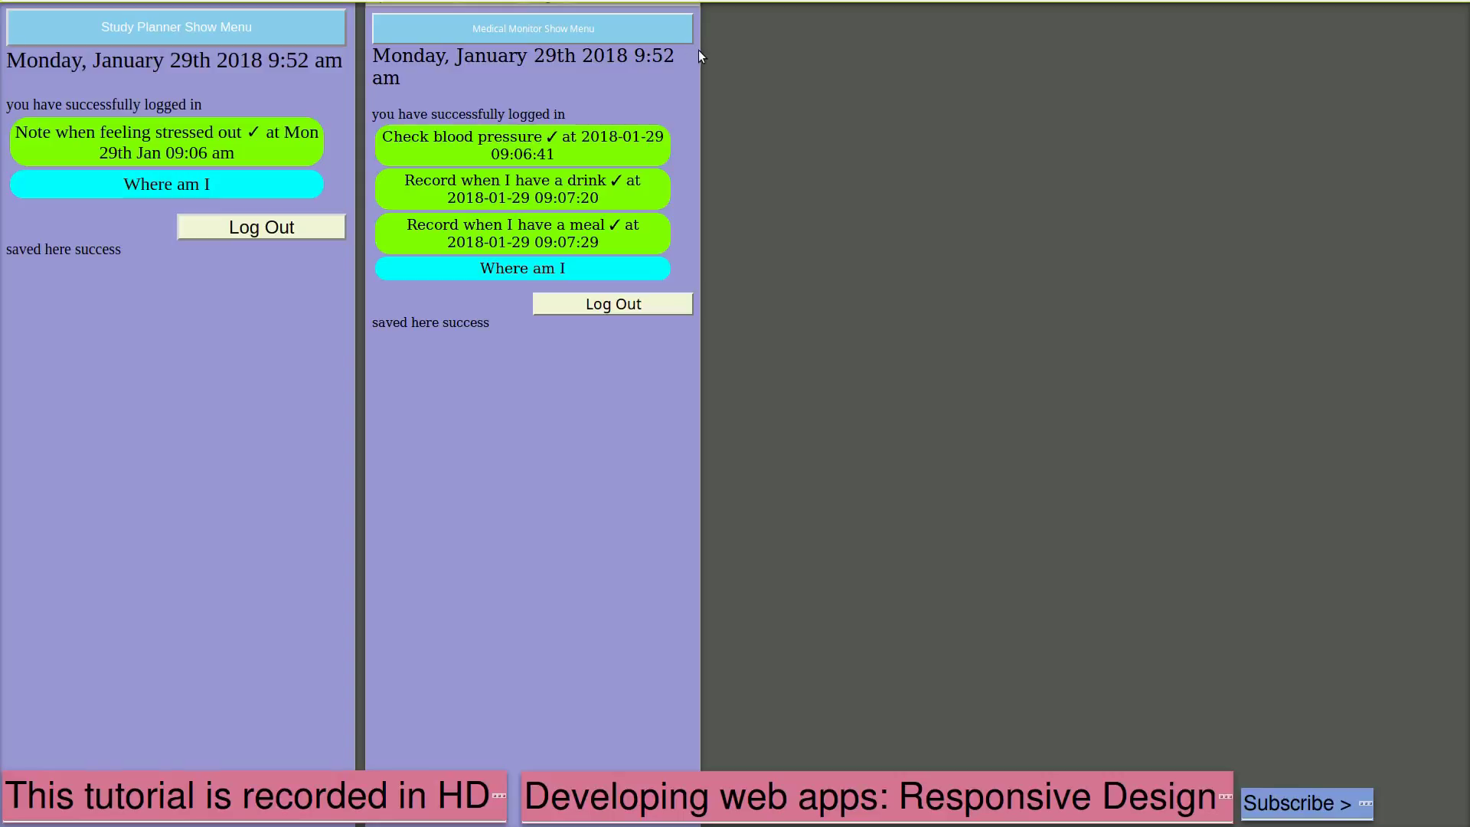
Draw a timeline chart of Medical Monitor's past activity from 22 to 30 January 2018
drag(699, 49, 1450, 80)
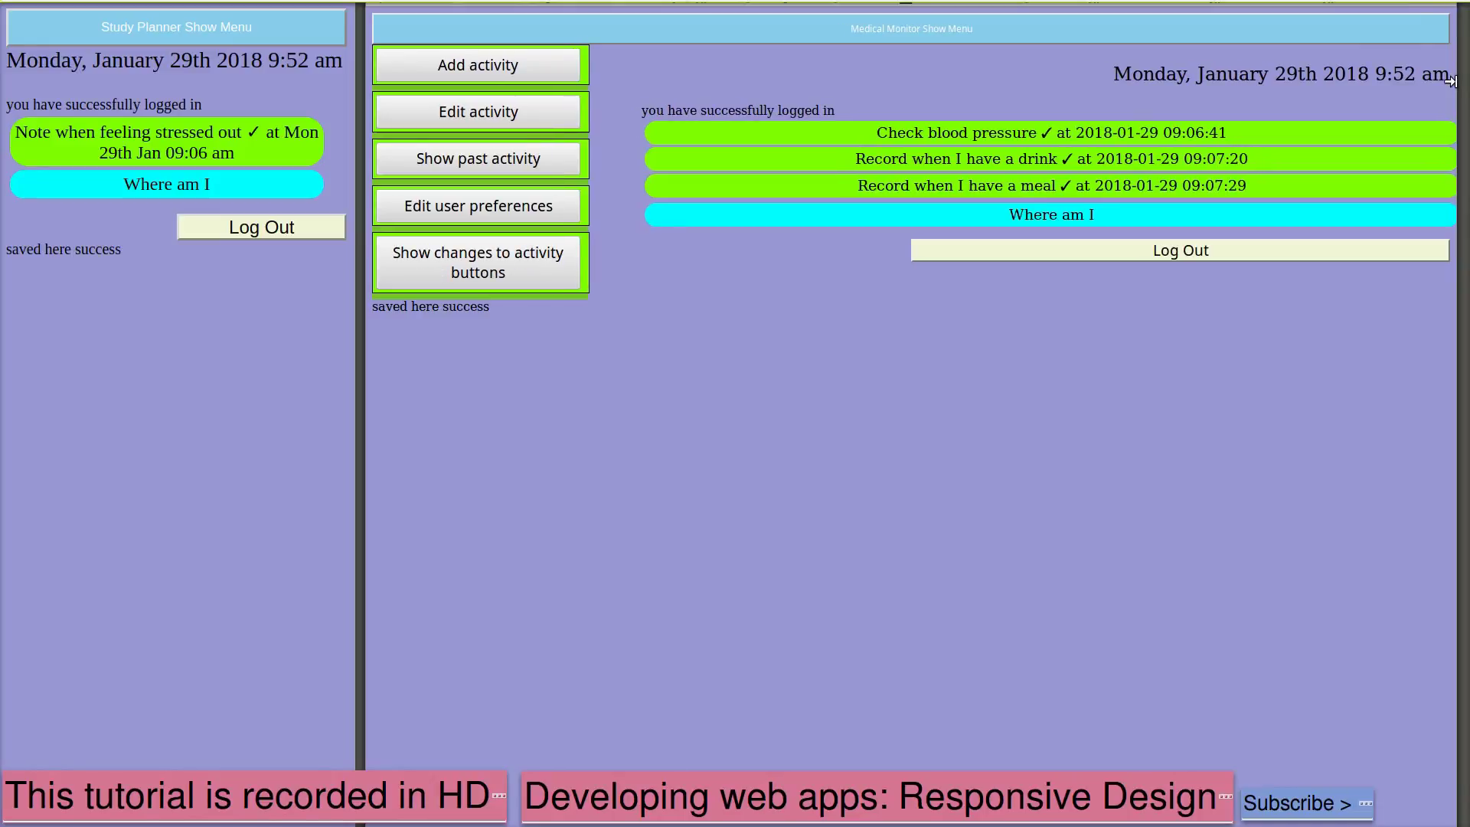
drag(1450, 80, 638, 154)
click(529, 30)
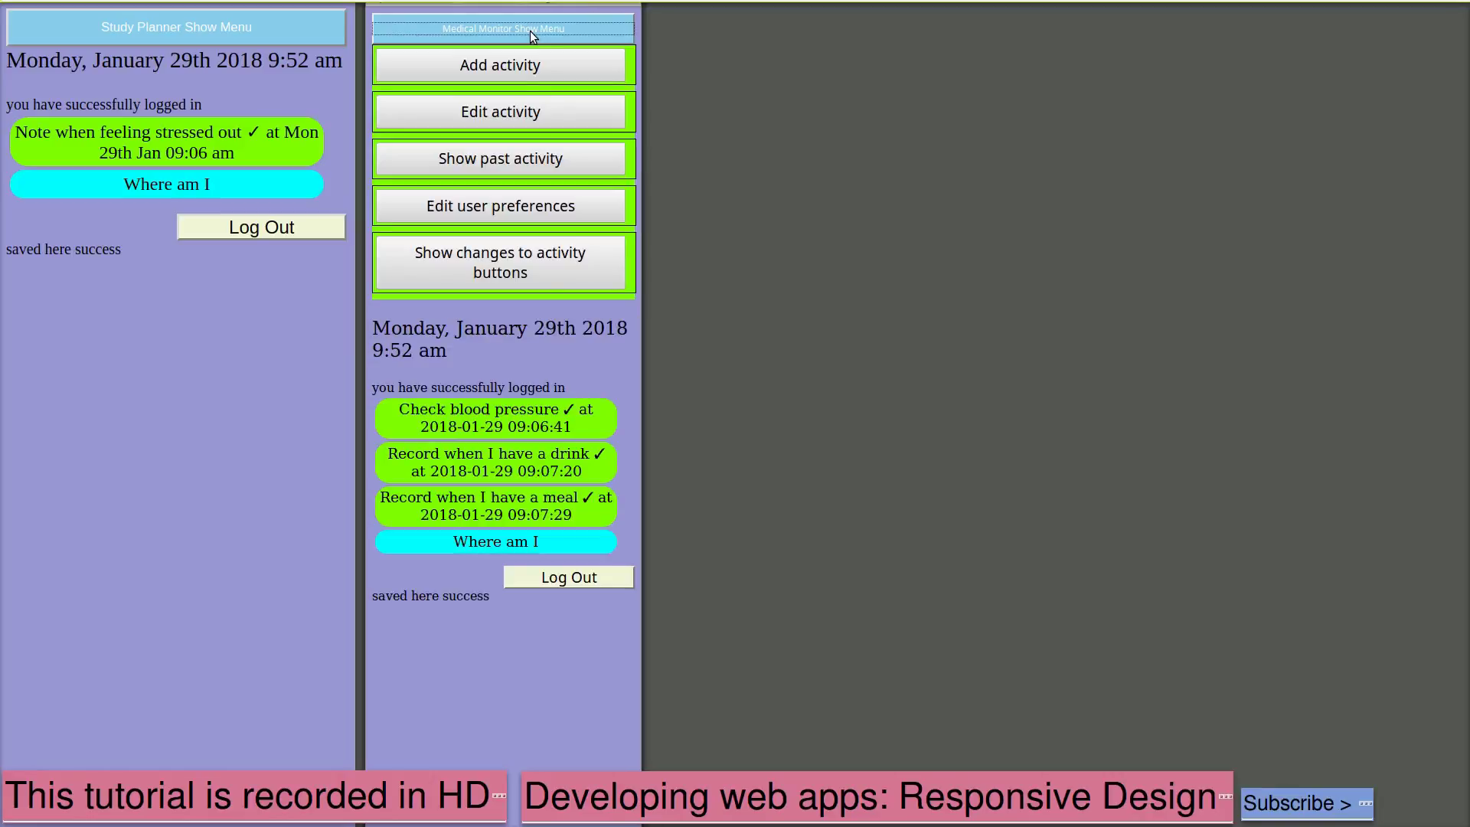
click(512, 158)
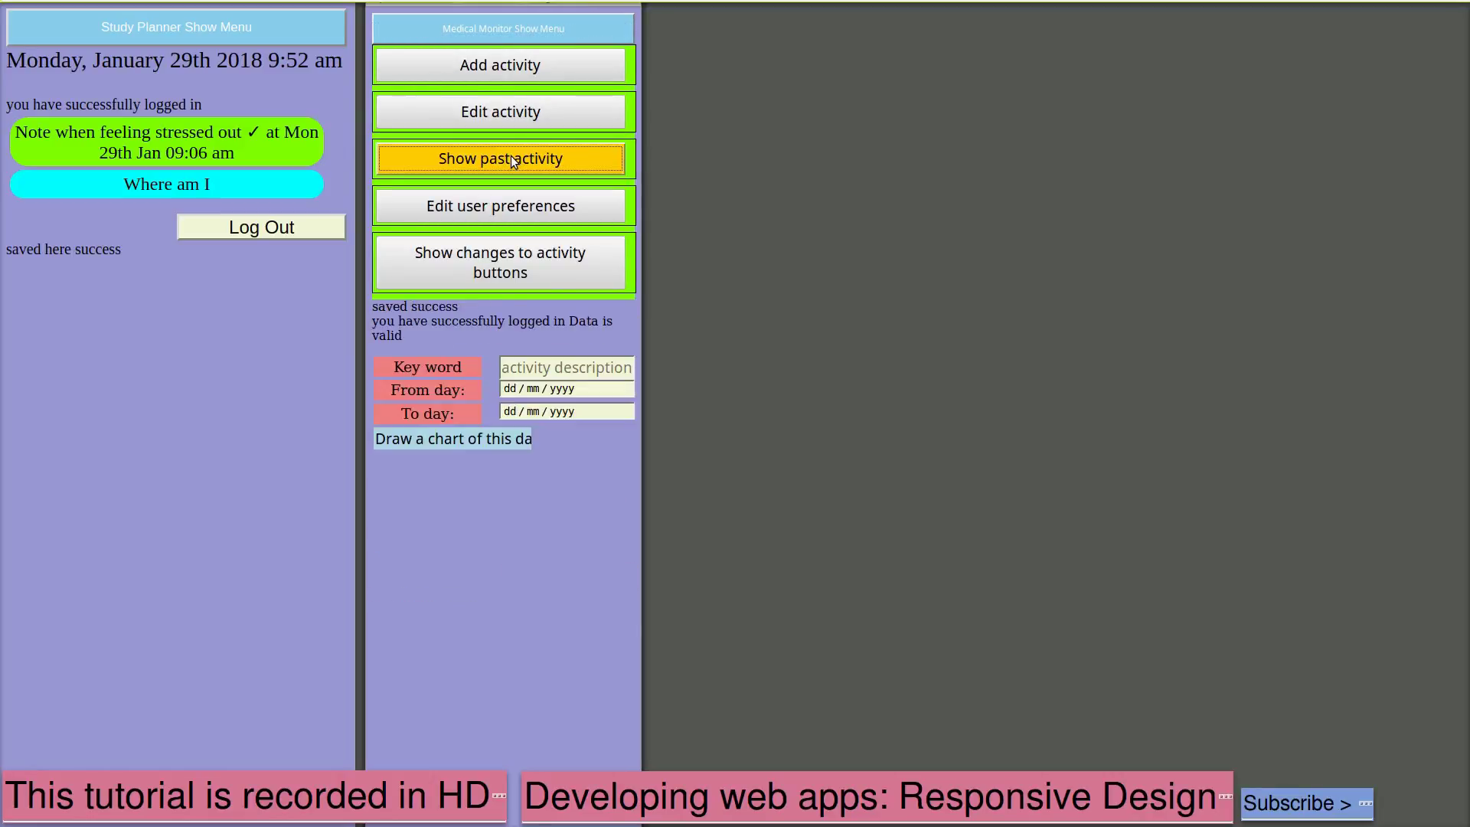
click(511, 390)
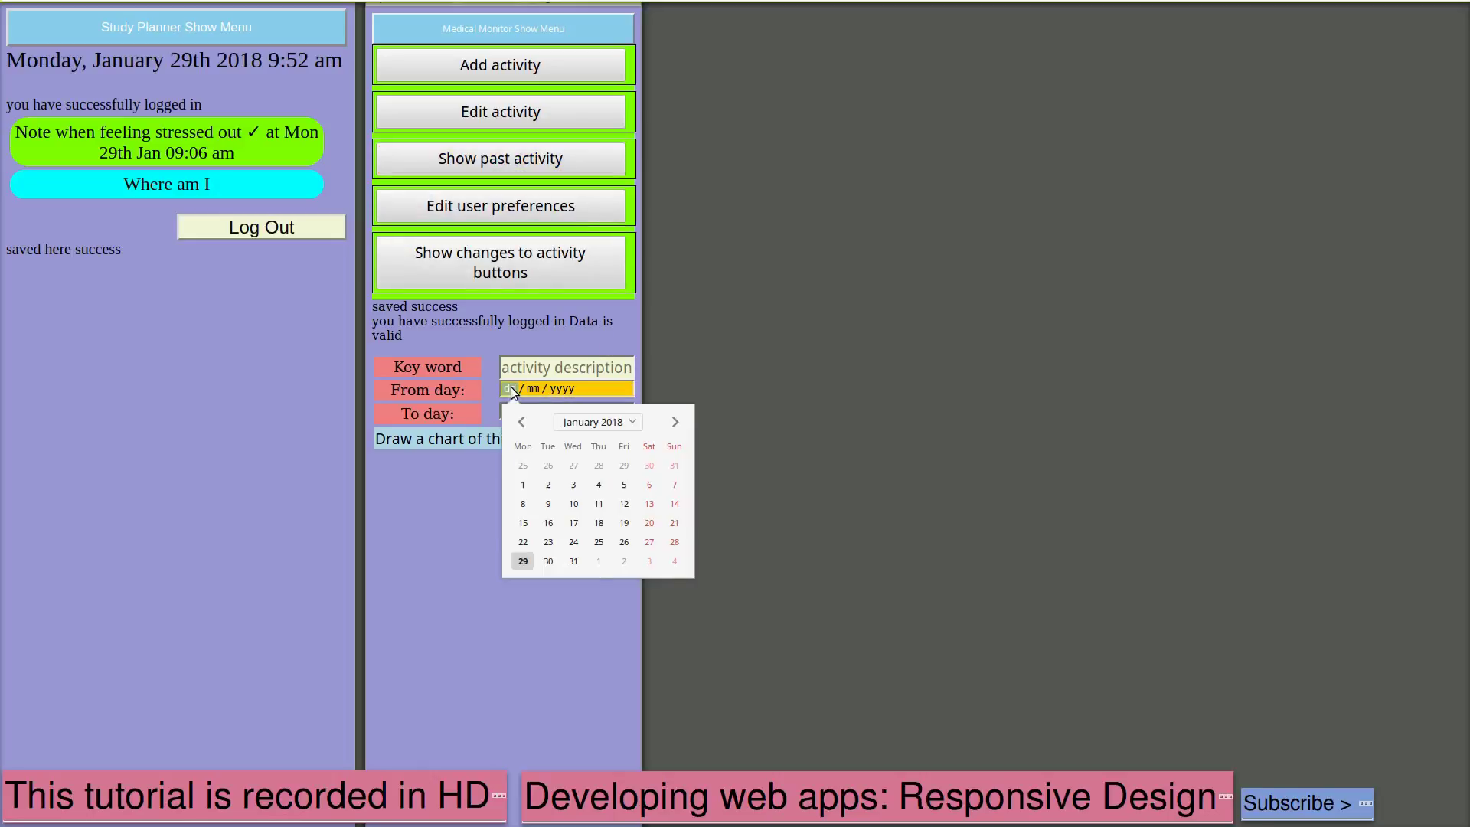
click(523, 543)
click(546, 417)
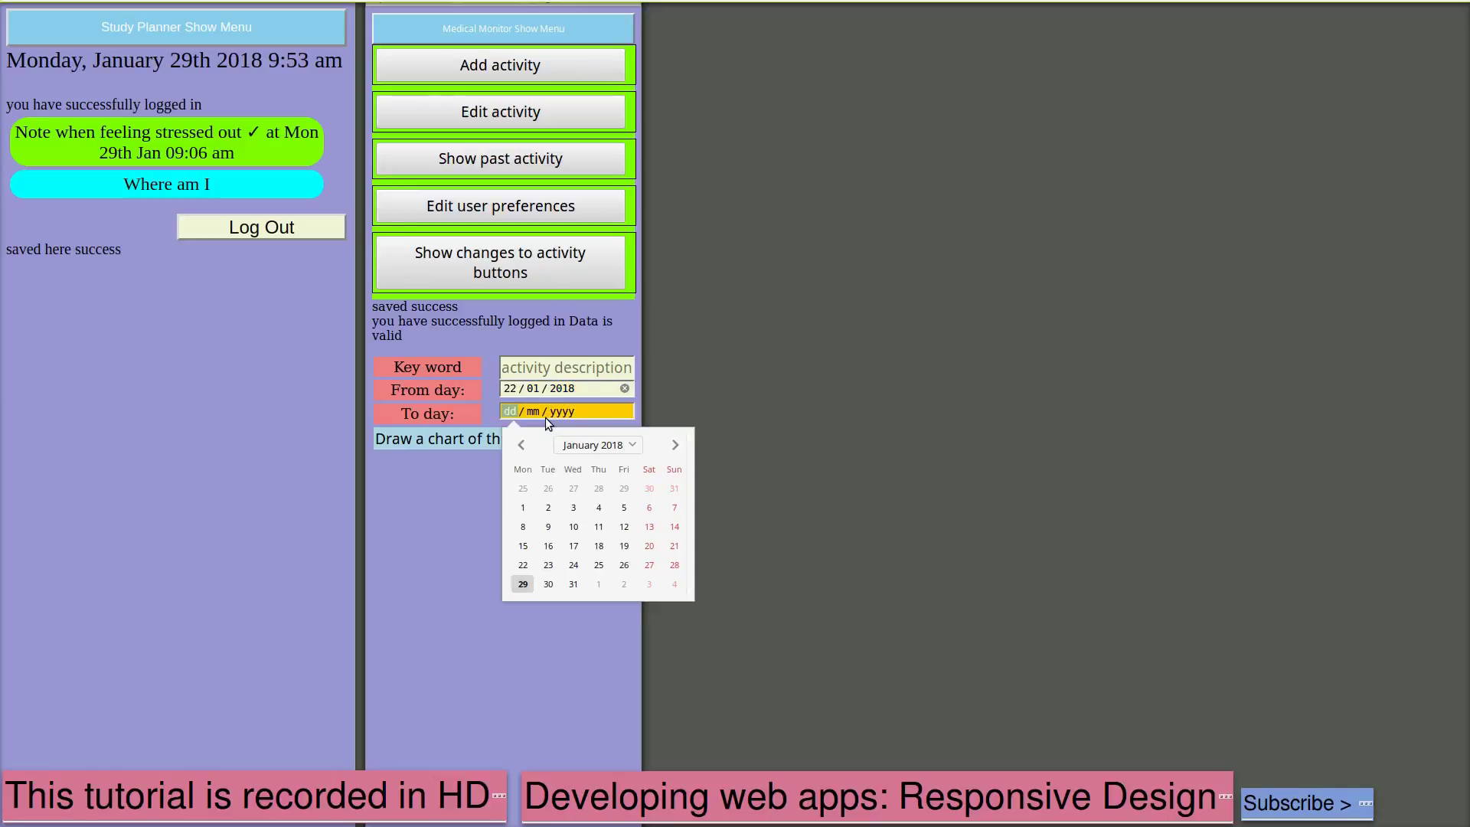
click(545, 588)
click(463, 435)
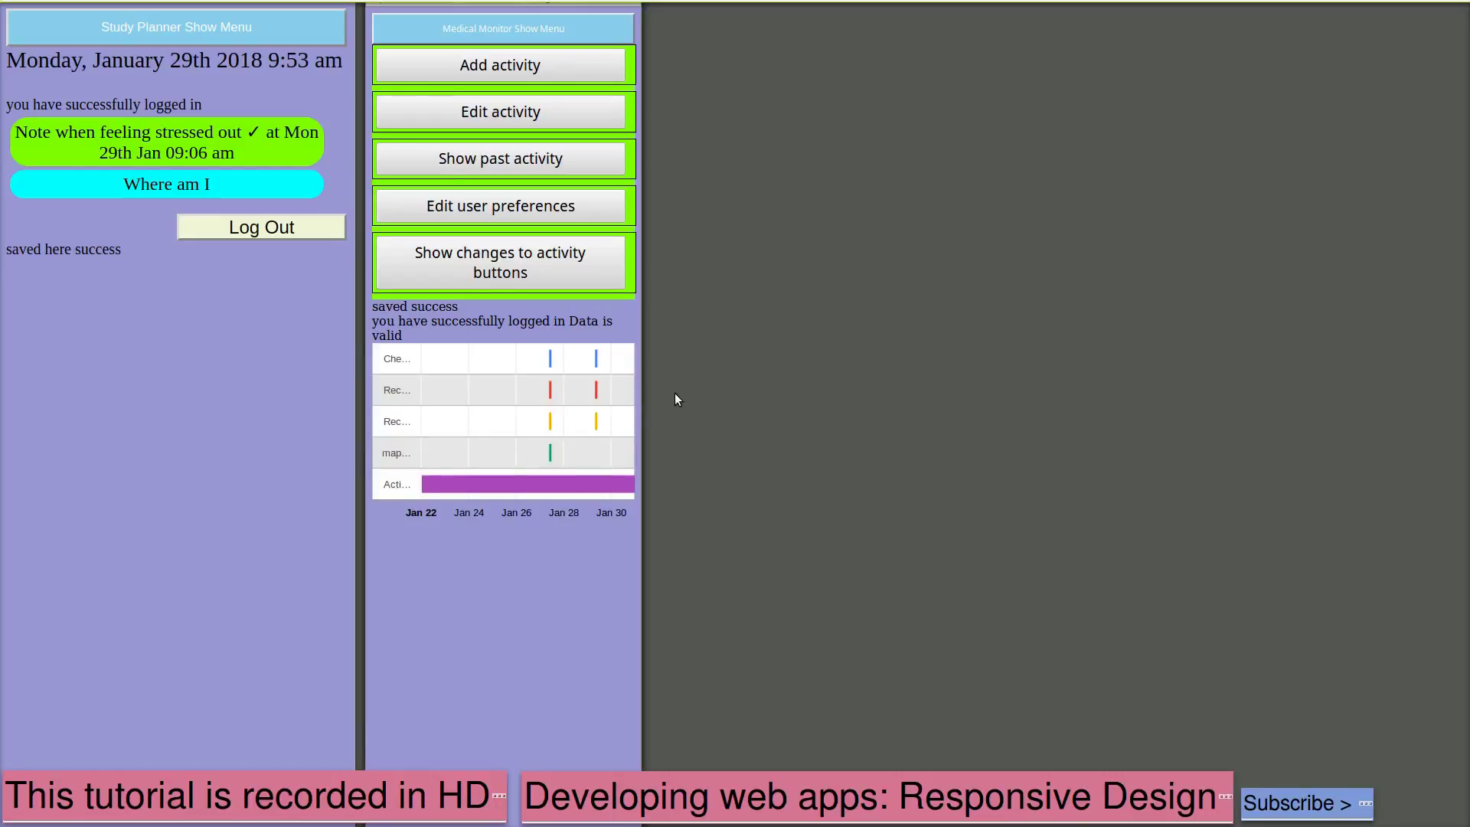
Stretch the Medical Monitor window wider to view the chart, then narrow it back
drag(641, 400, 1425, 337)
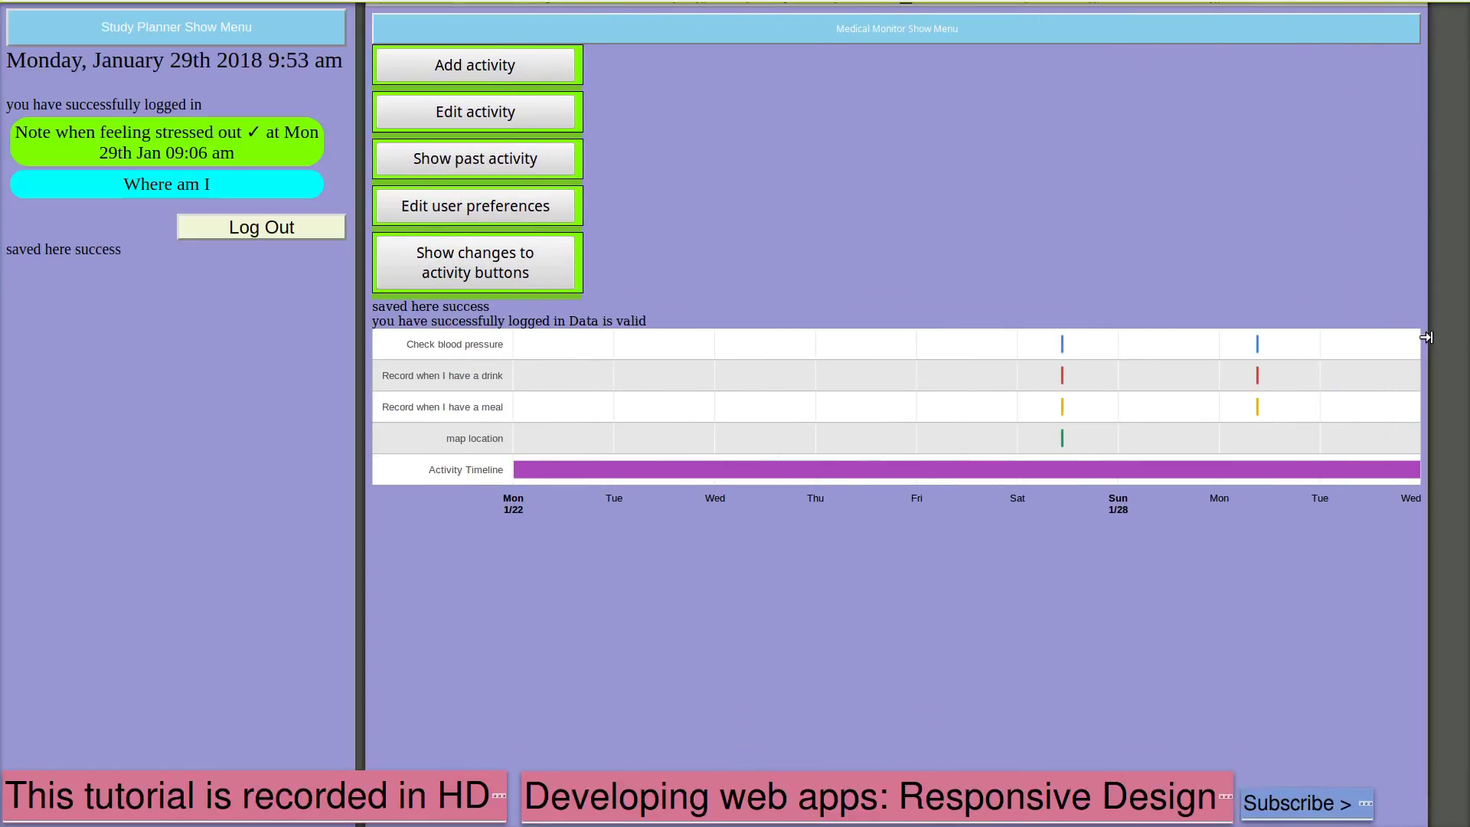
mouse_move(1425, 337)
mouse_down()
mouse_move(1266, 367)
mouse_move(1405, 346)
mouse_up()
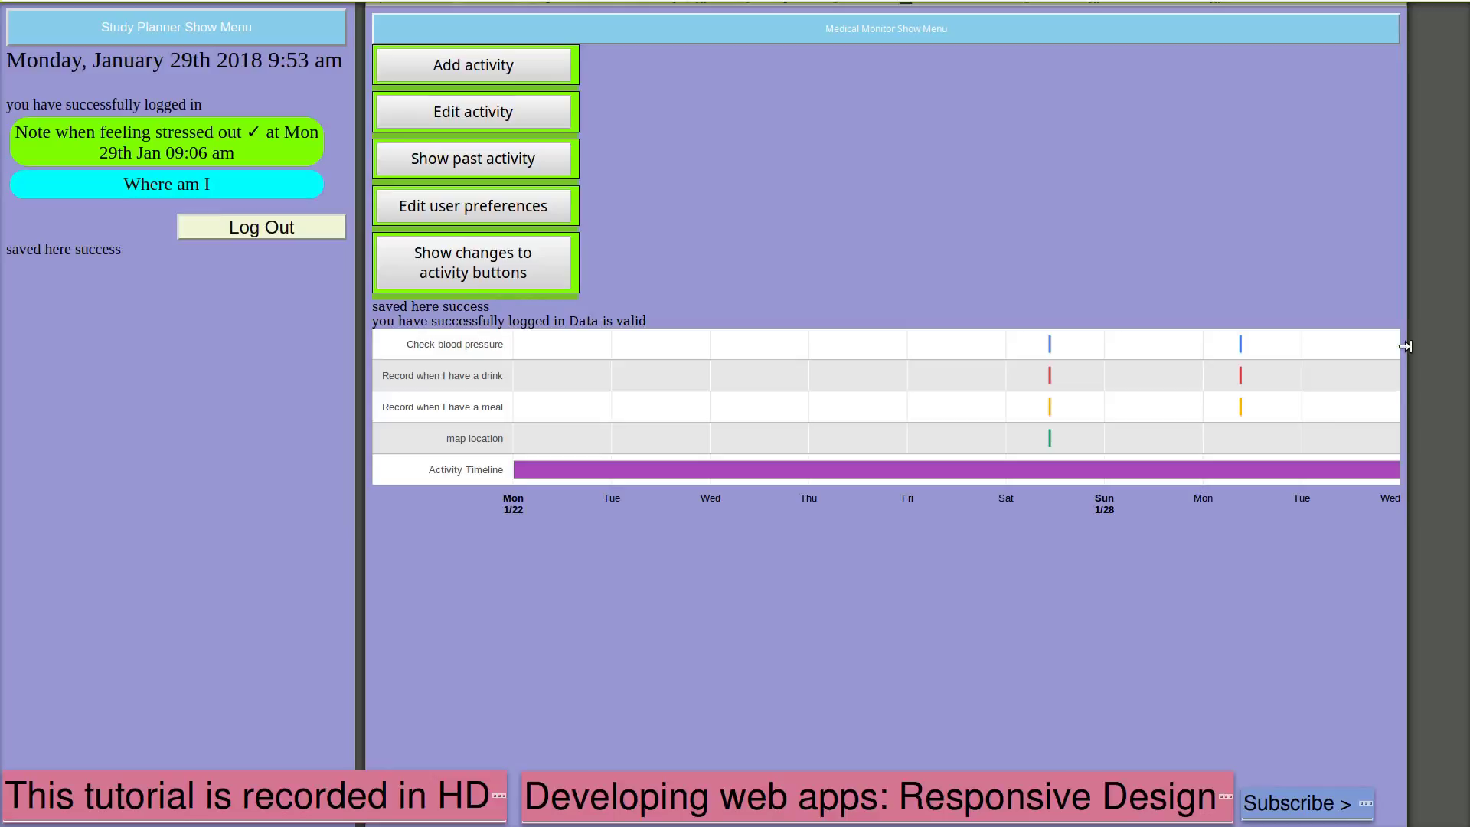
drag(1406, 346, 573, 338)
Chart Study Planner's past activity from 28 to 30 January 2018 and widen its pane
click(493, 269)
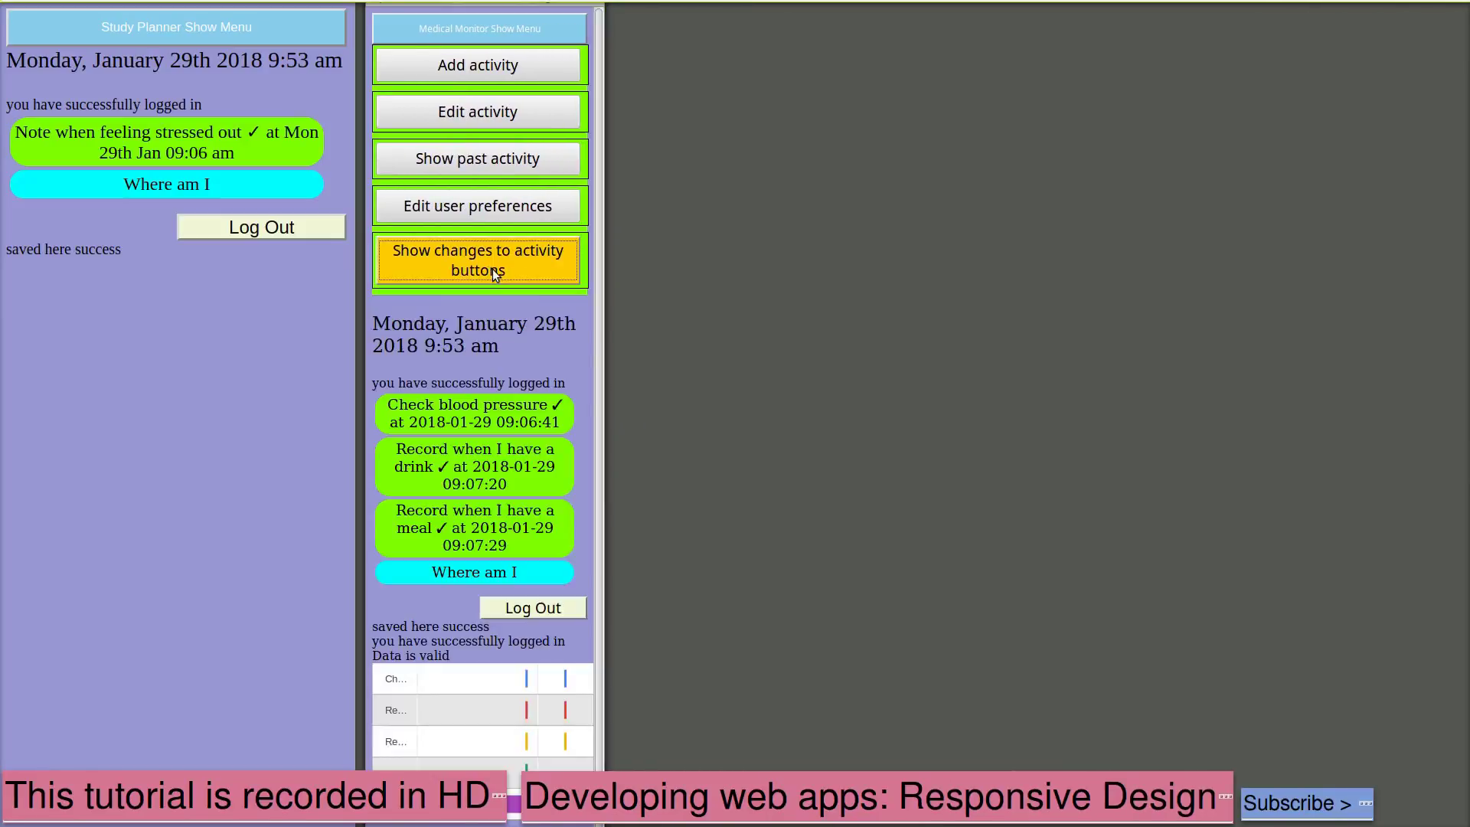
click(156, 26)
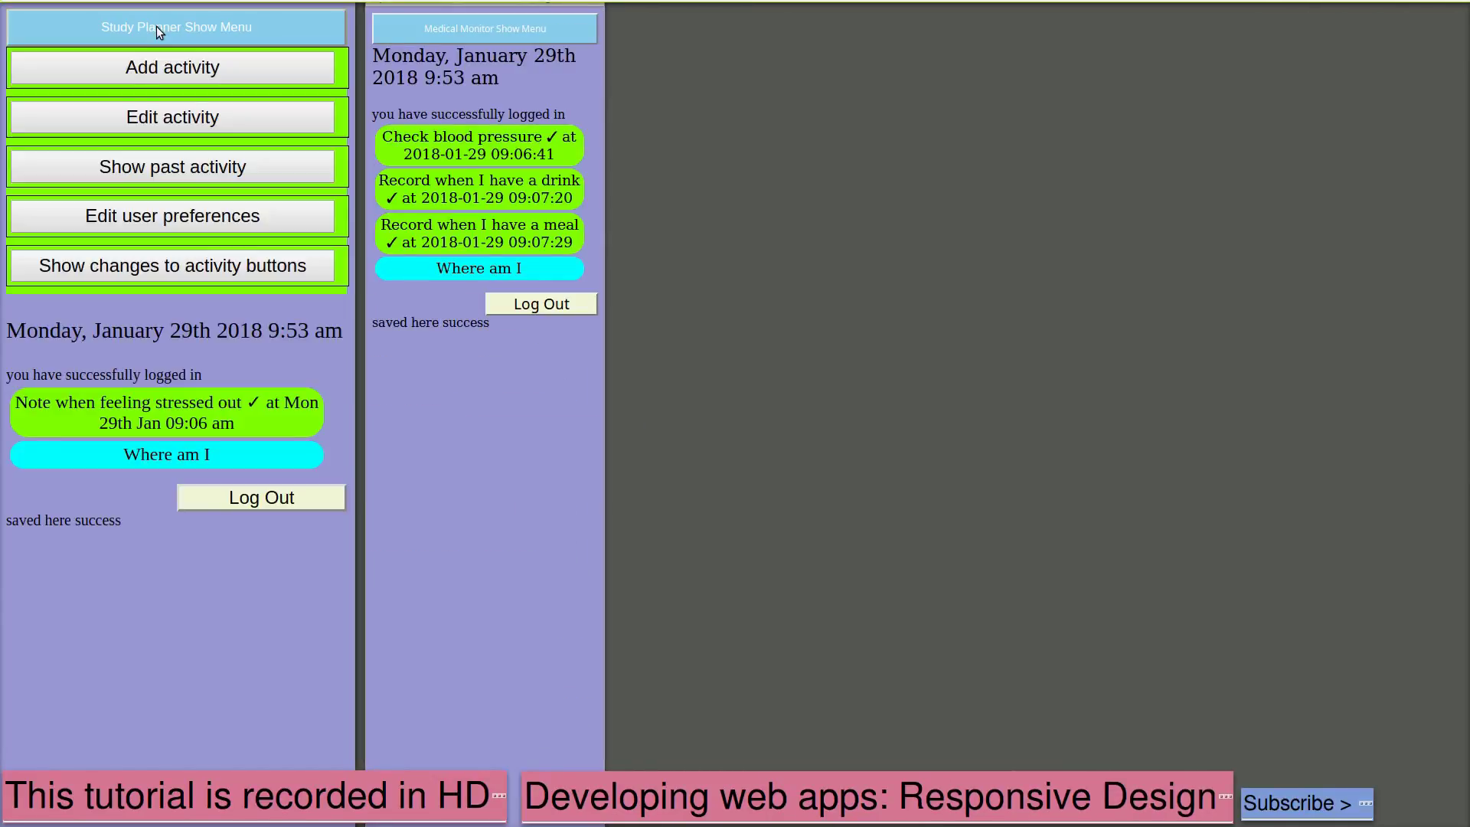
click(161, 168)
click(335, 387)
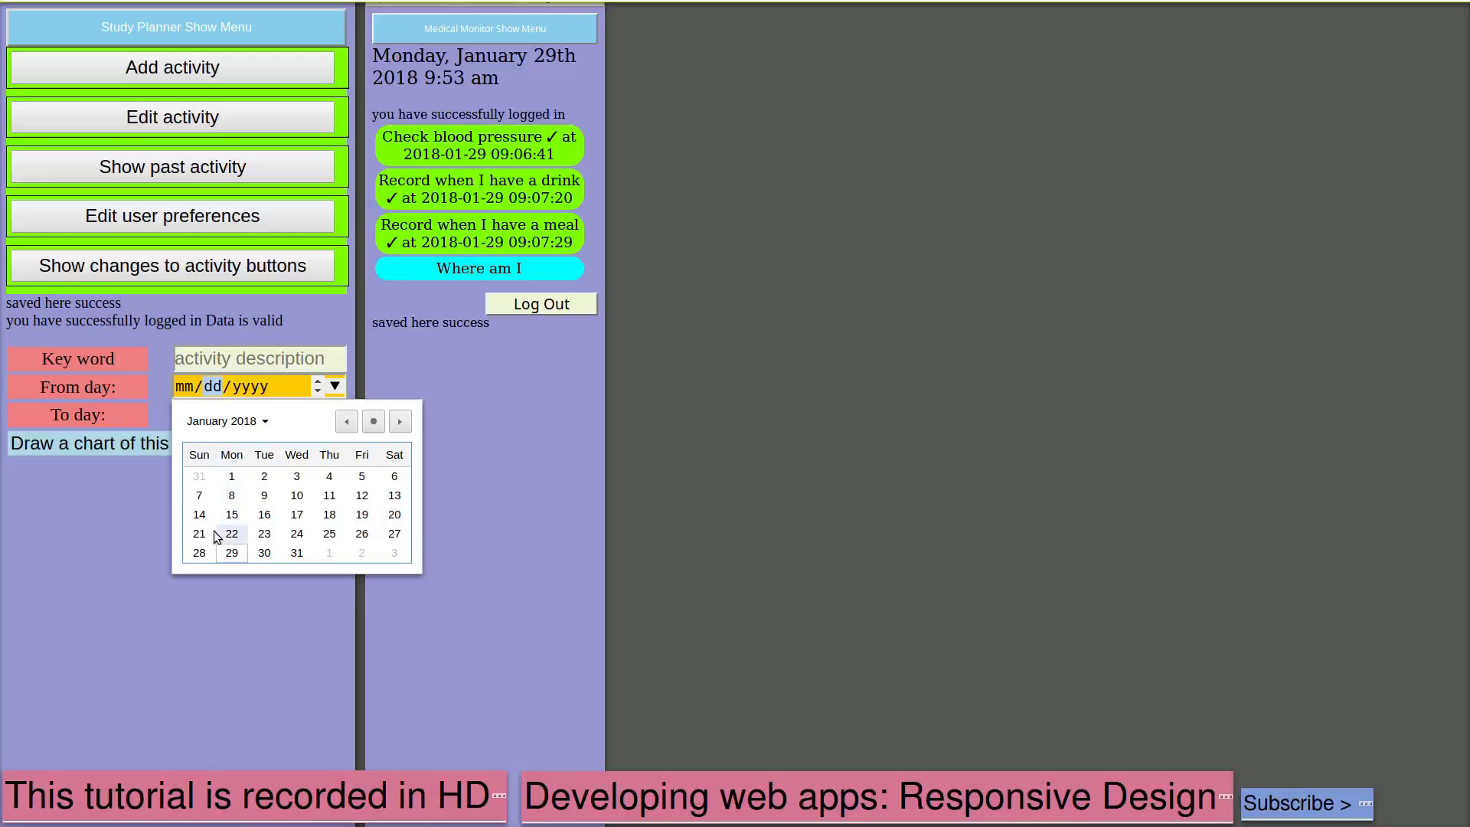
click(200, 552)
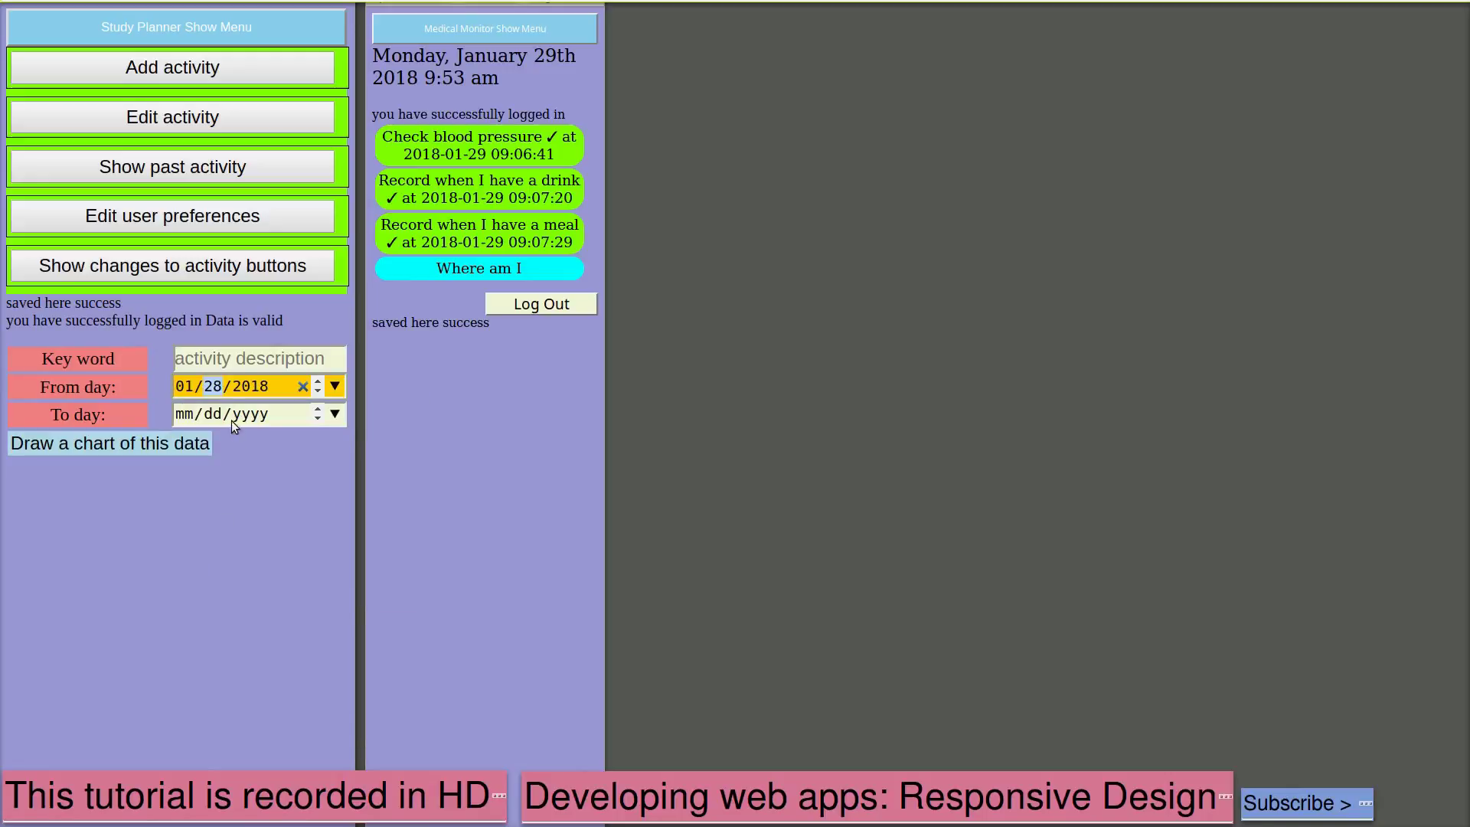
click(335, 414)
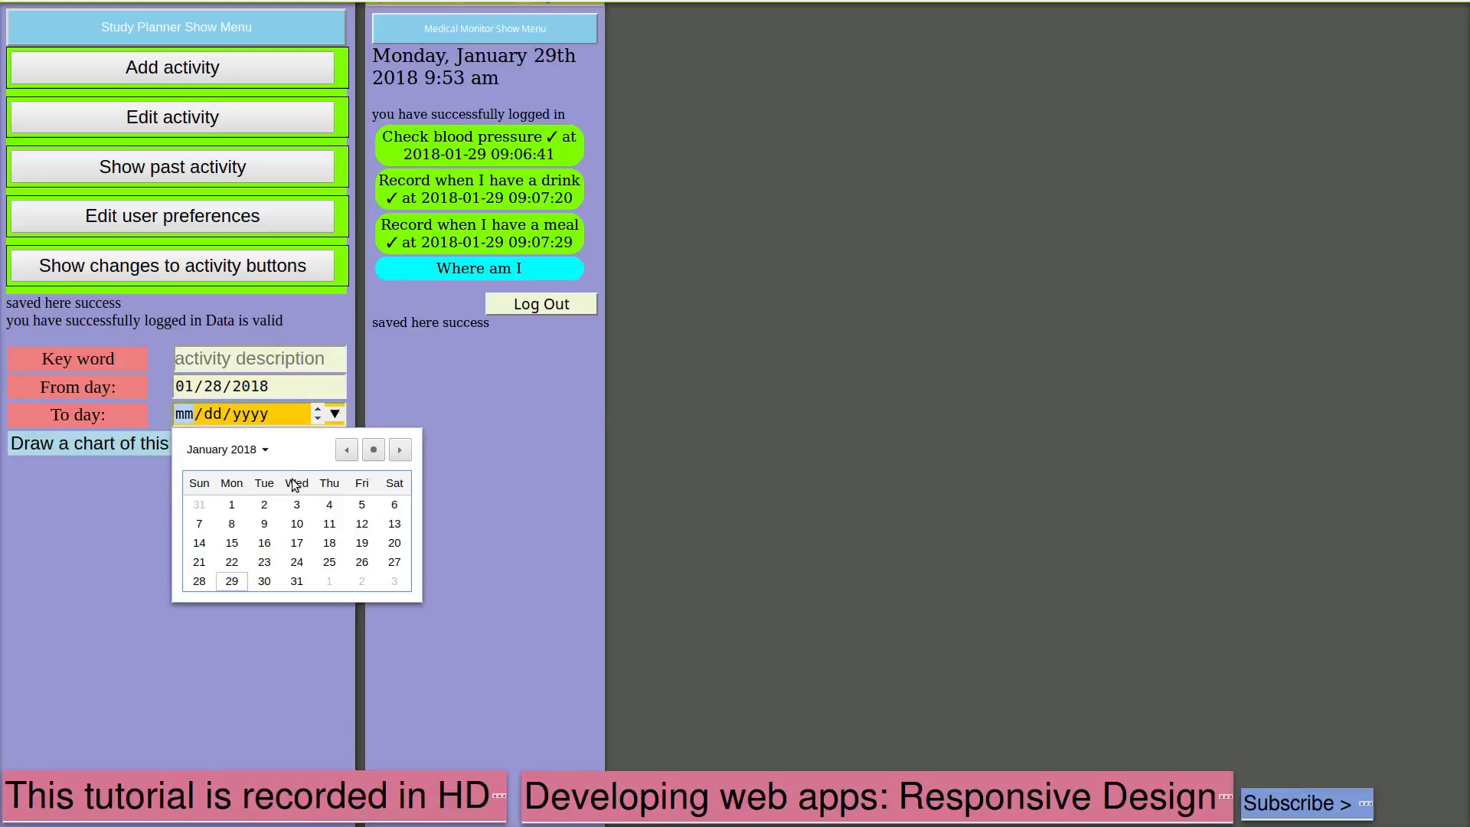
click(259, 582)
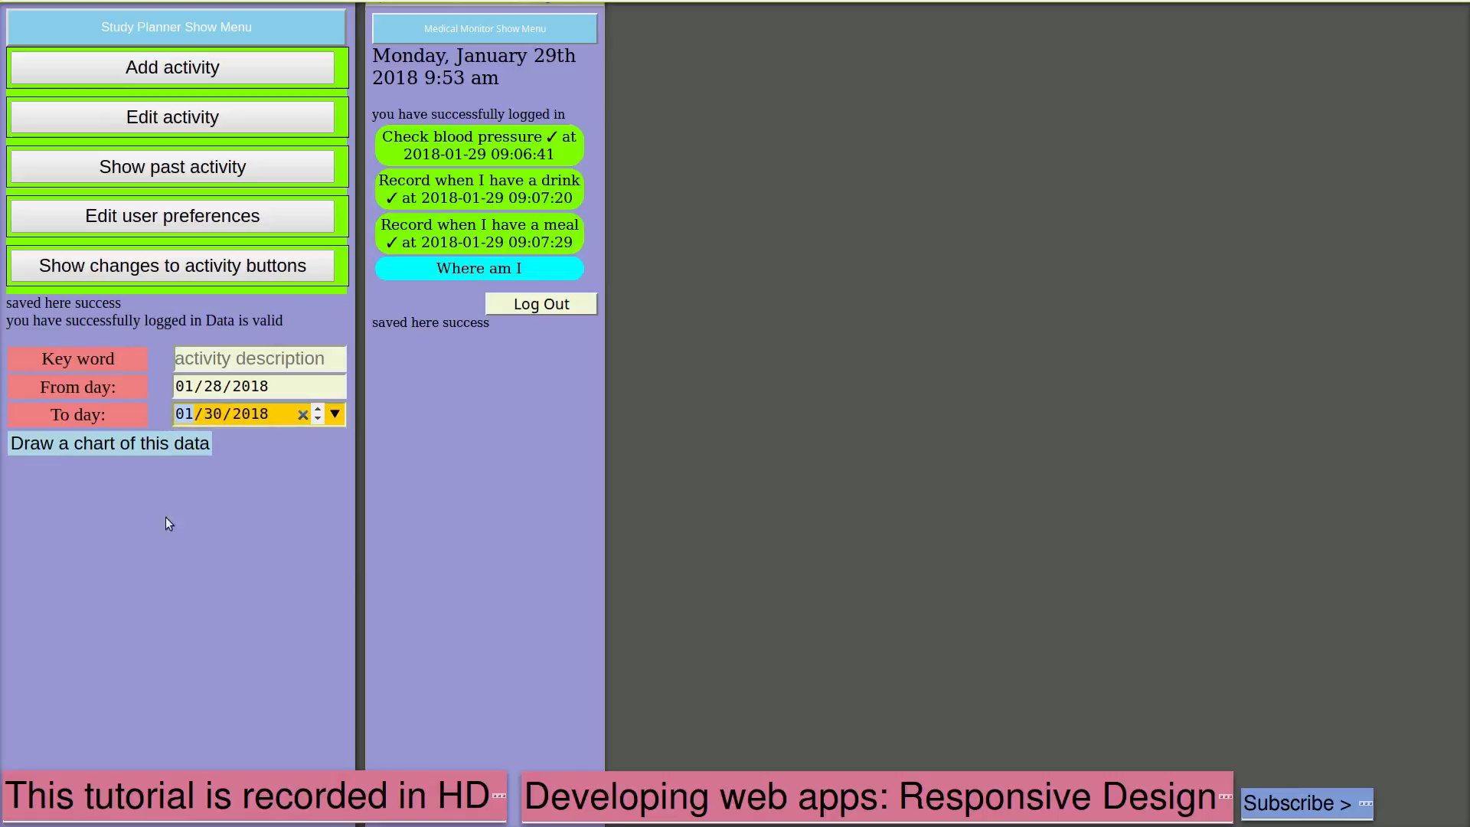
click(122, 447)
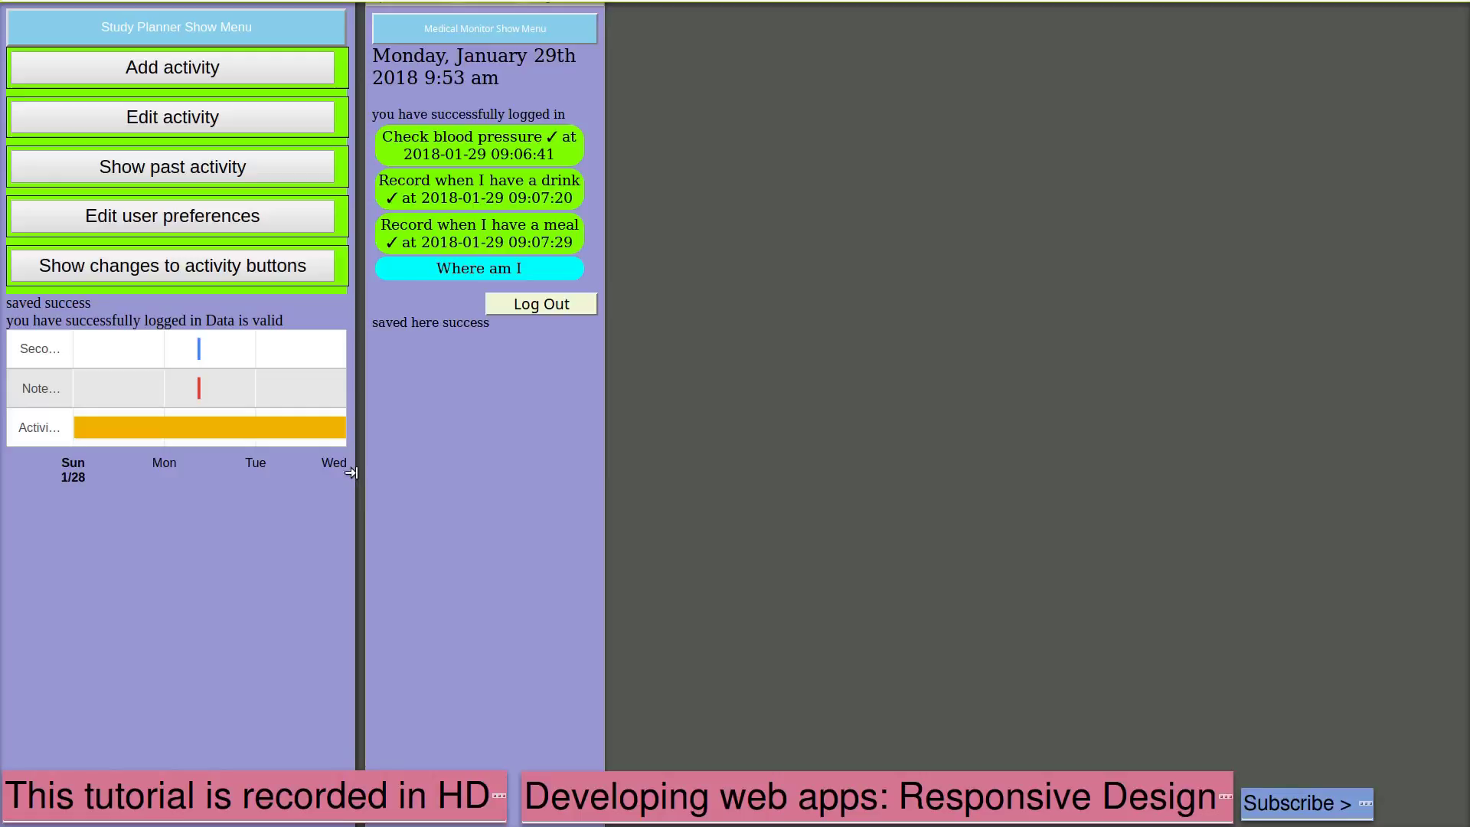
drag(351, 473, 1314, 374)
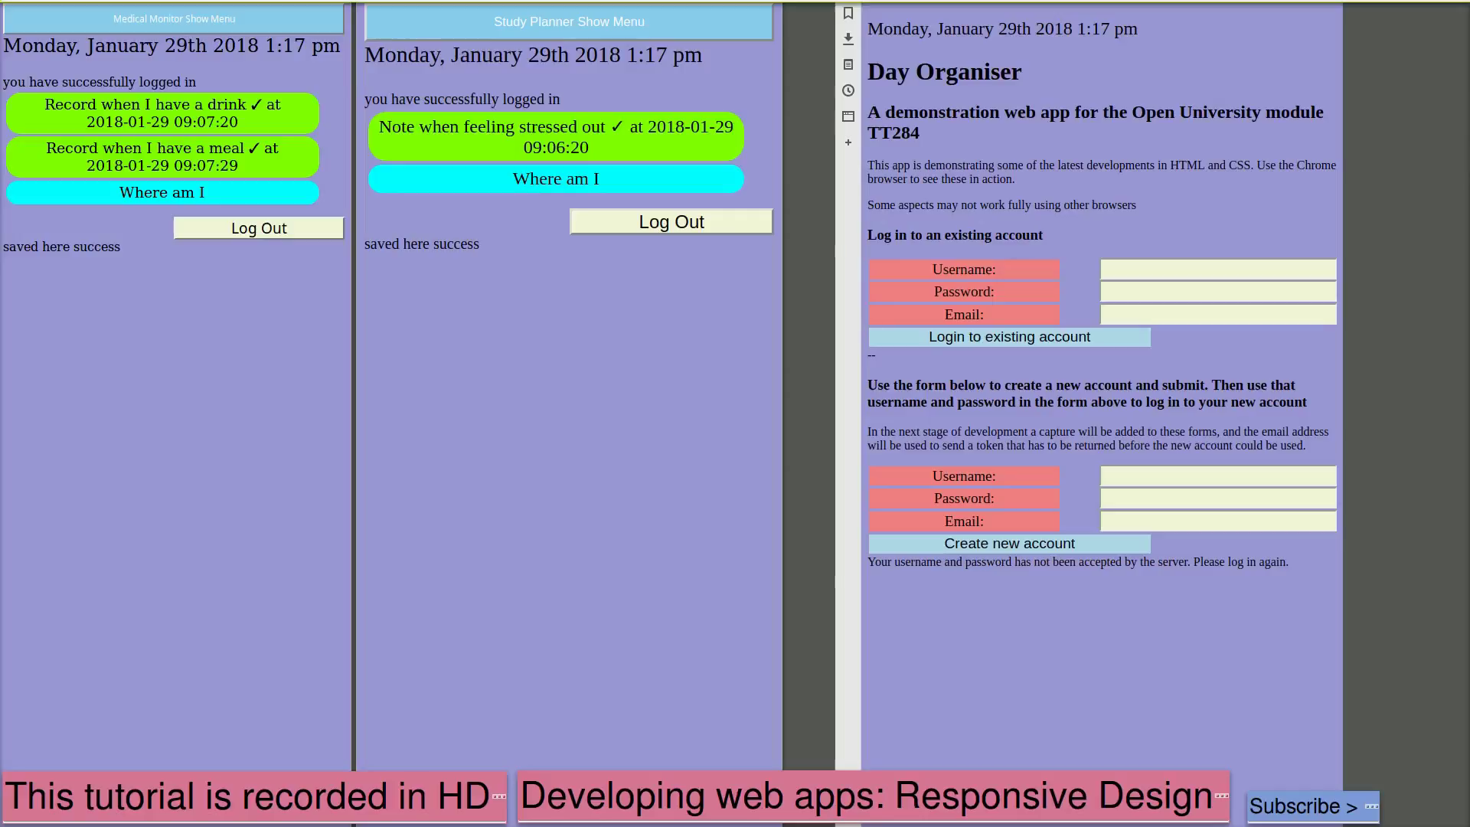
Fill in a username, password and email address, and submit the new account
click(1116, 482)
text(Rocky)
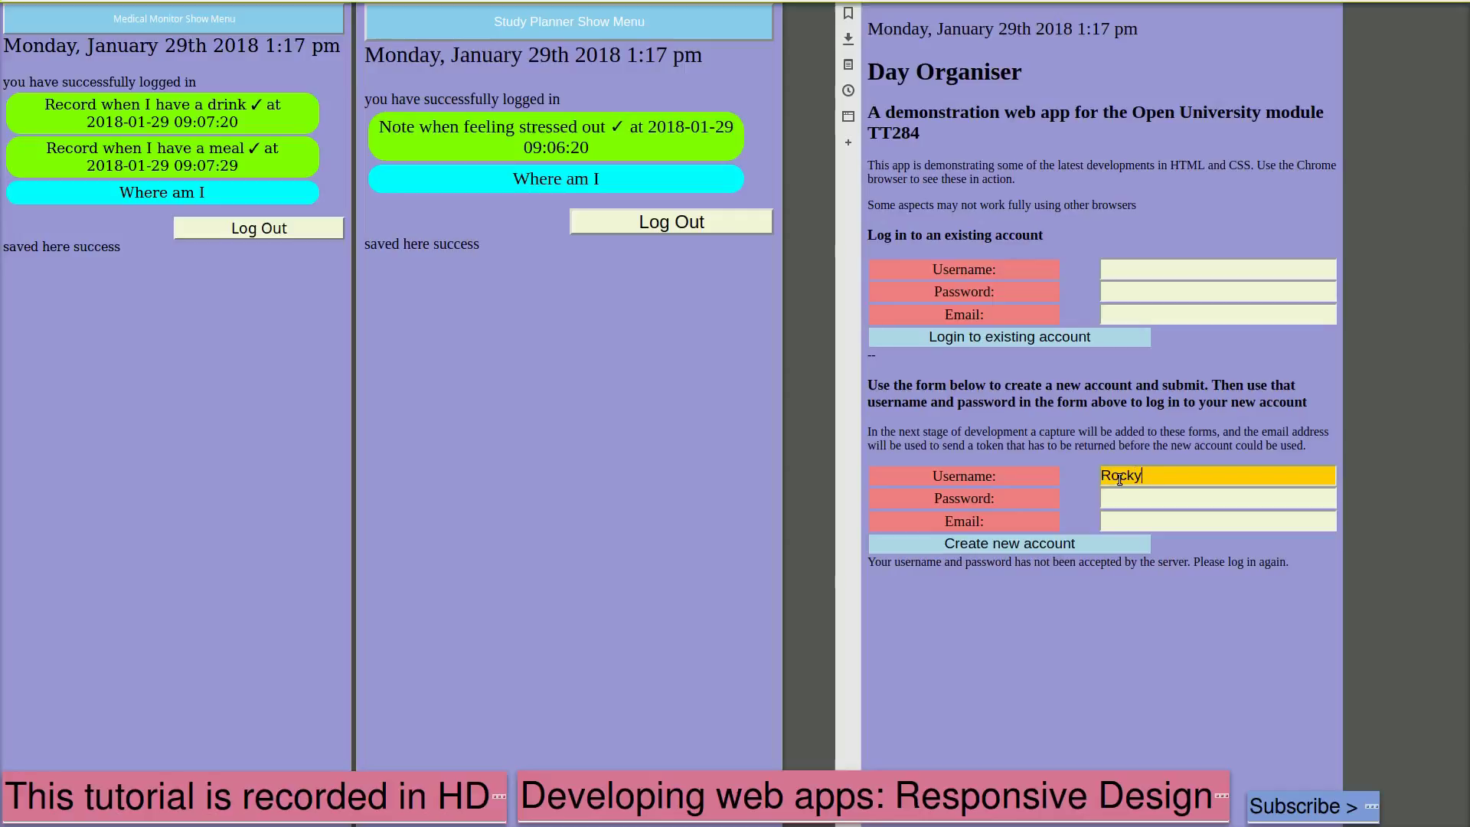
text(5)
click(1133, 499)
text(1234567)
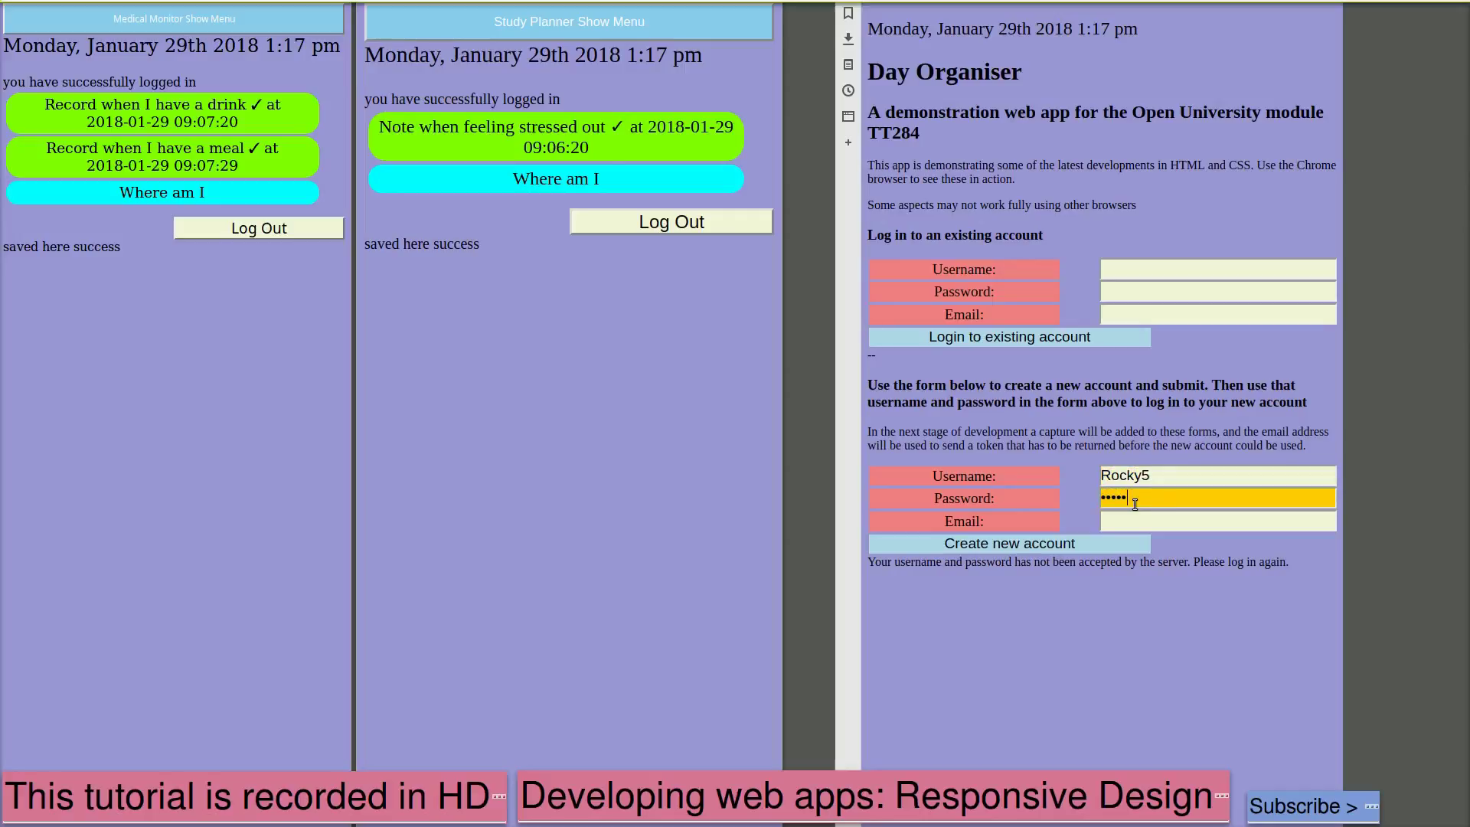
text(890)
click(1135, 522)
text(test@)
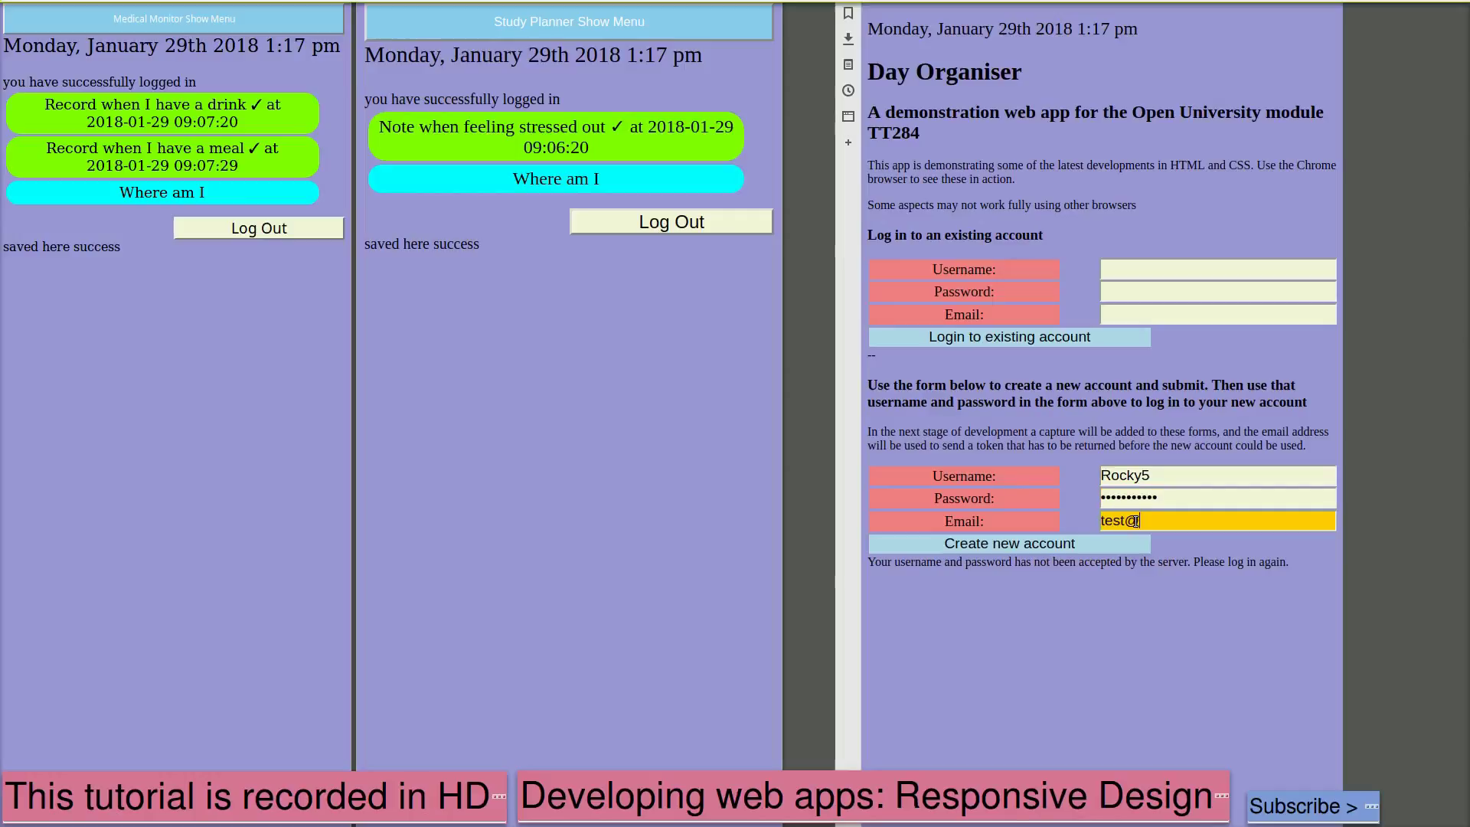
text(test.com)
click(1071, 545)
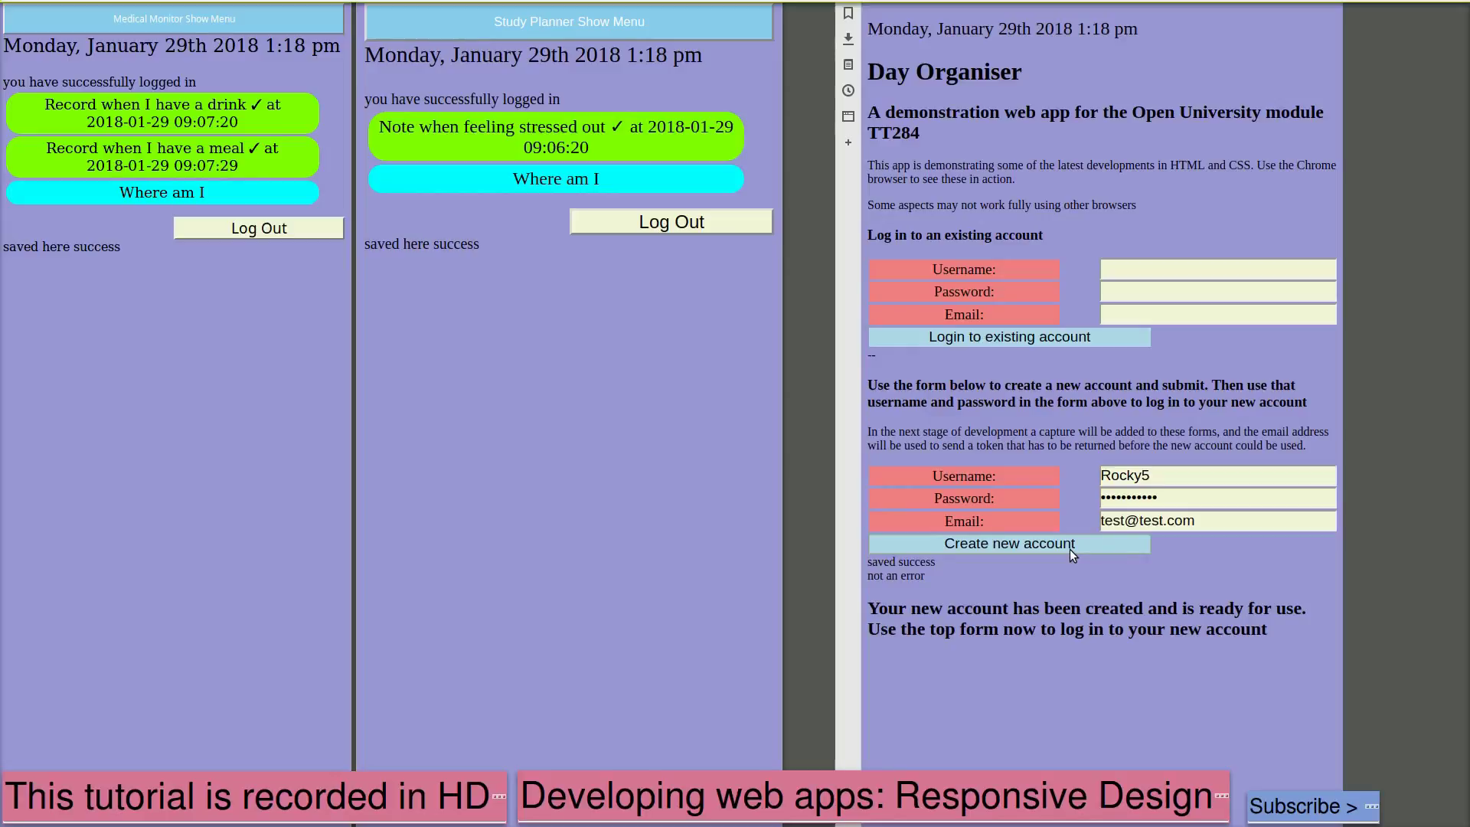
Log in to the new account with its username and password
click(1131, 272)
text(Rocky)
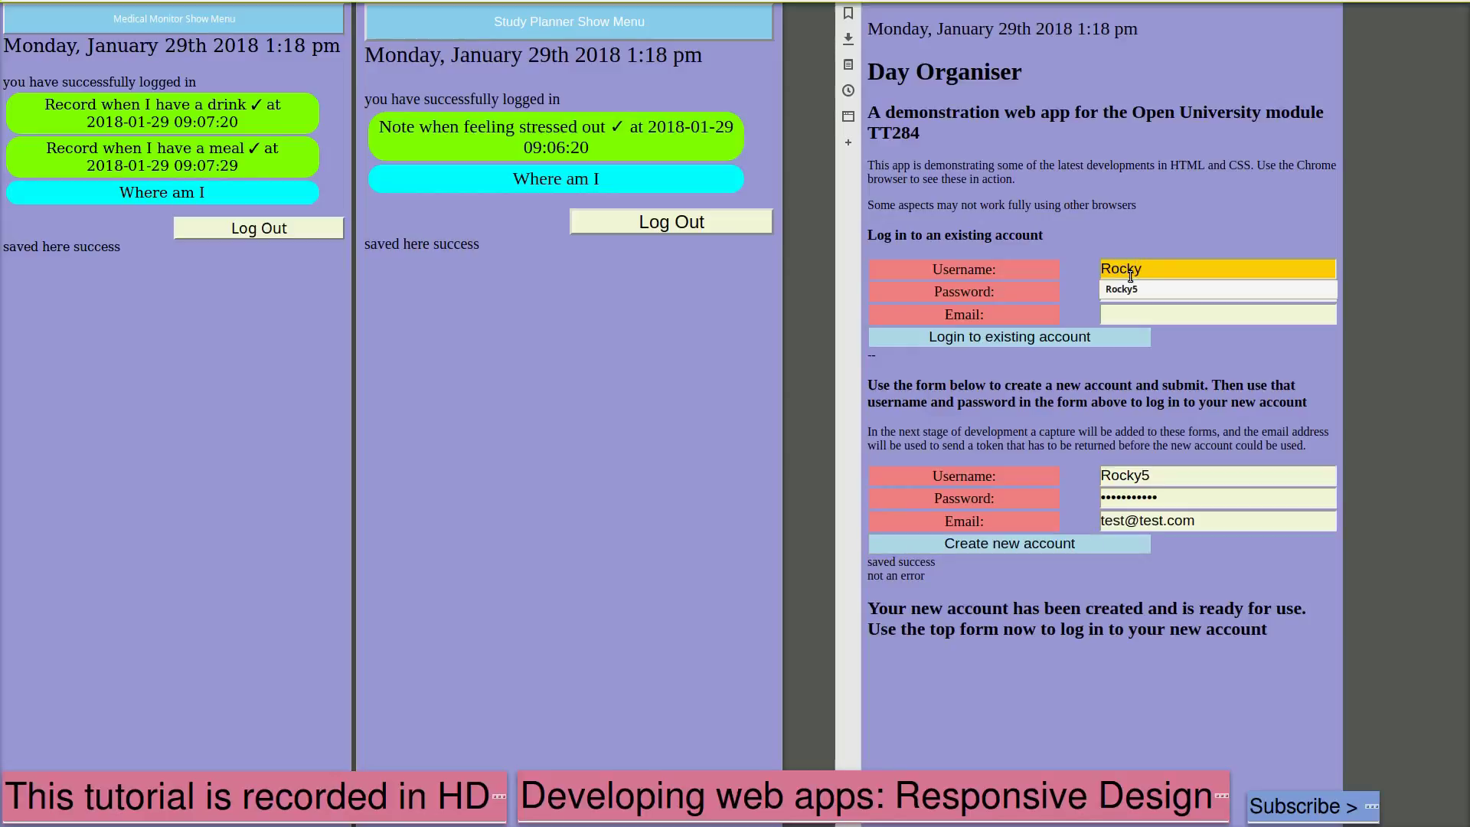
text(5)
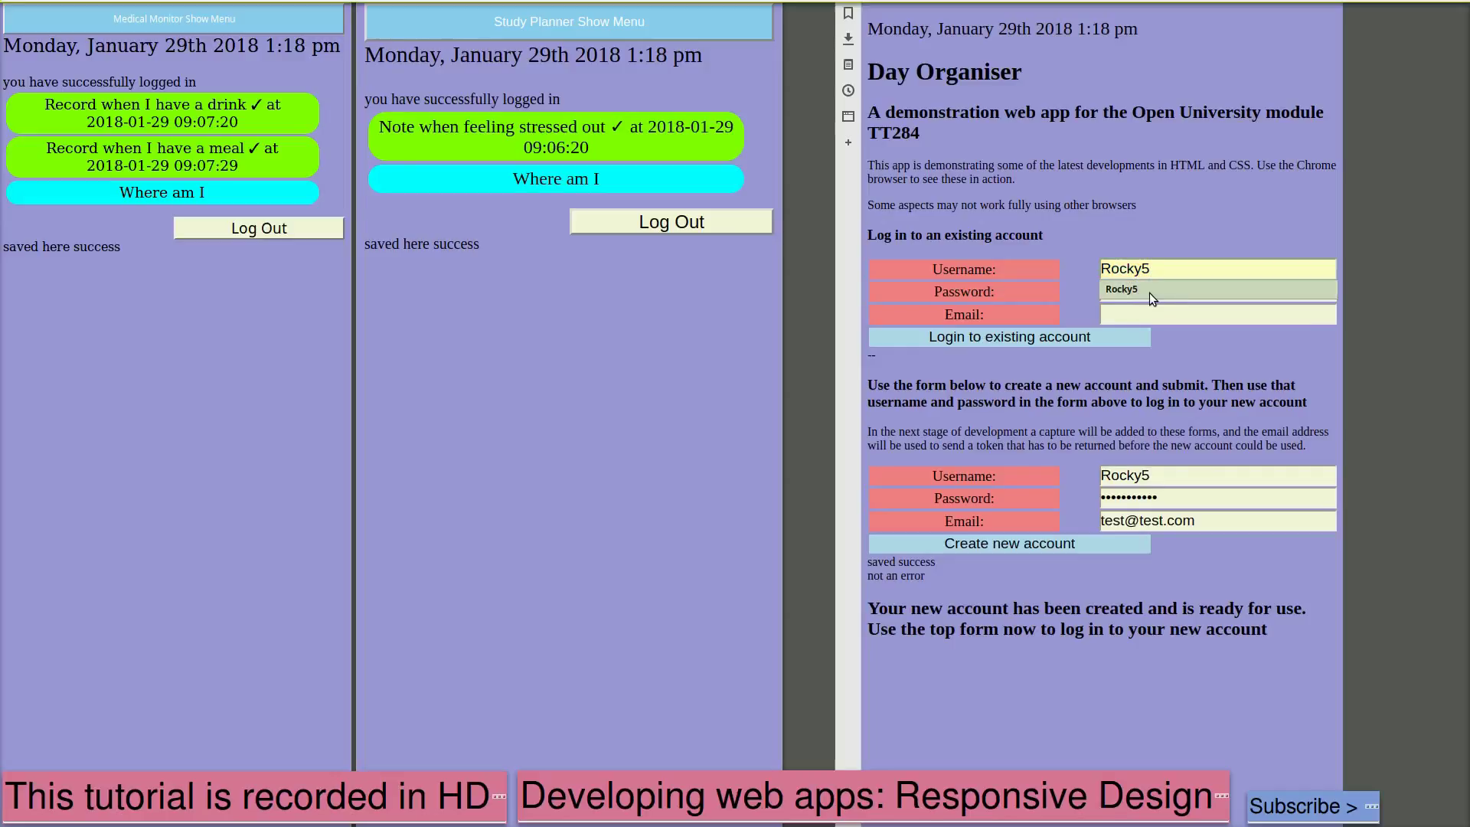
key(Escape)
click(1150, 294)
text(•••••••)
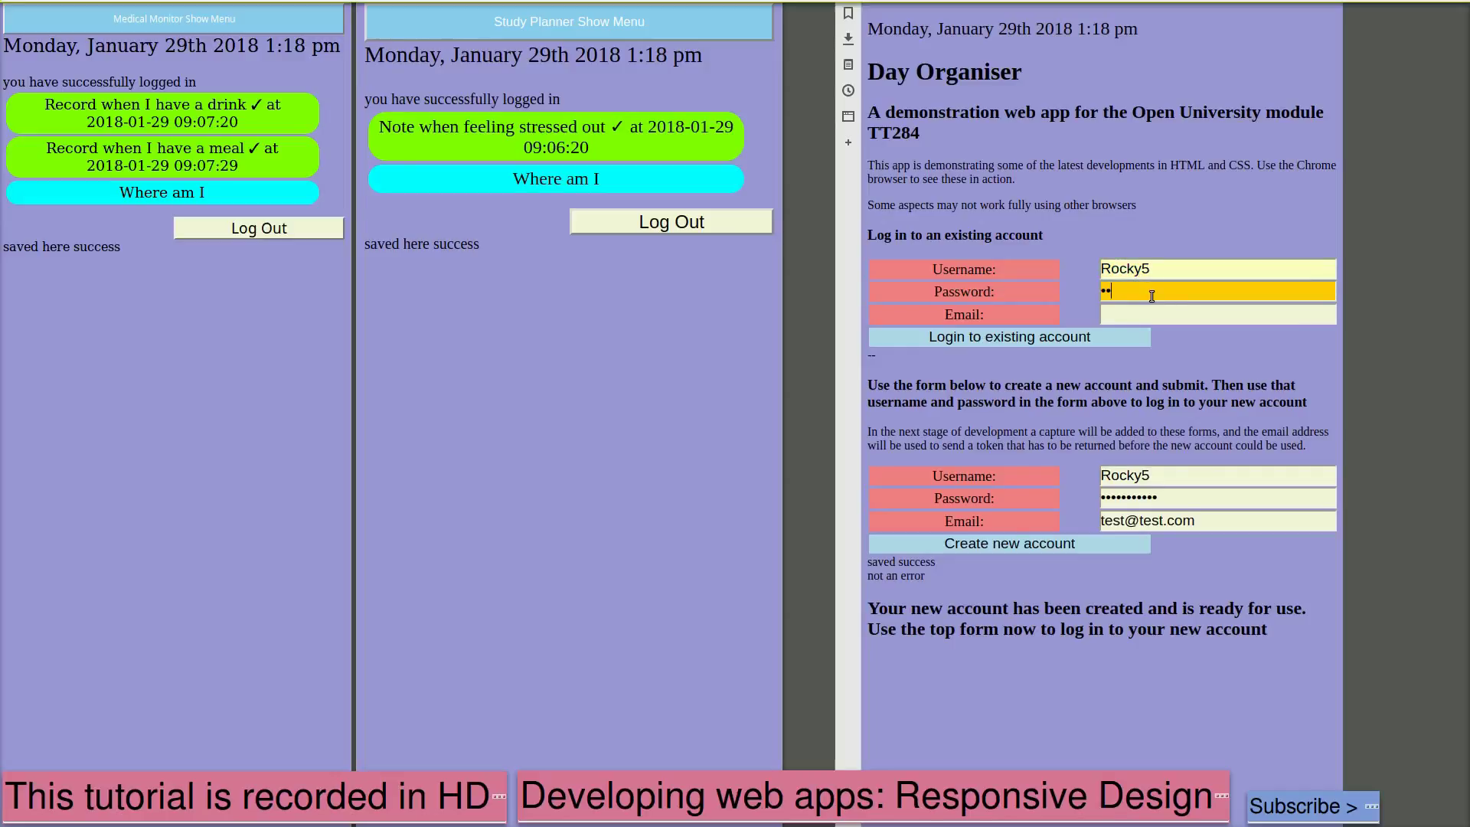
text(••••)
click(1064, 342)
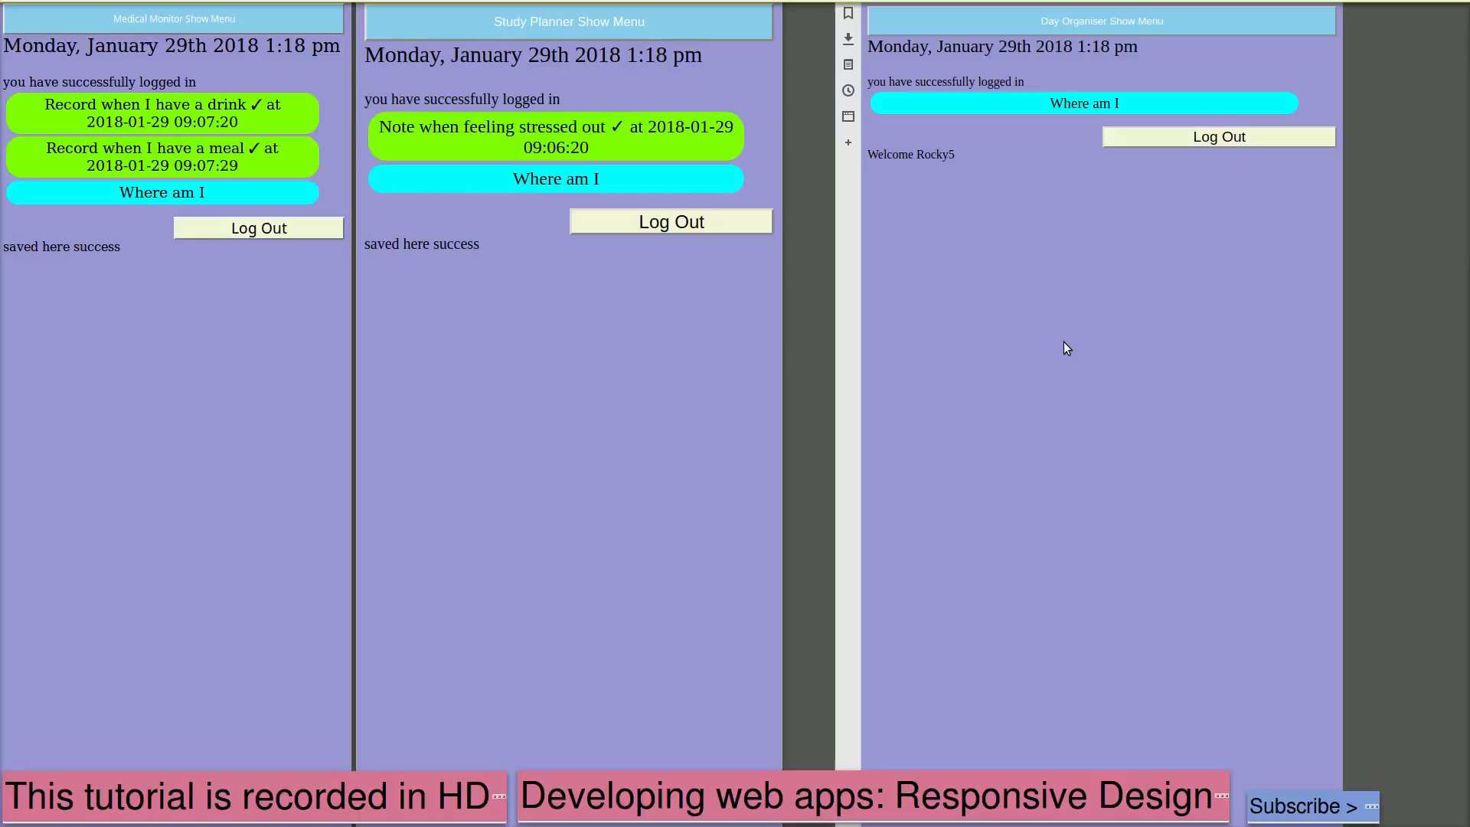
Add an important 'check forums' activity shown 06:00–22:00 with display order 1
click(1062, 25)
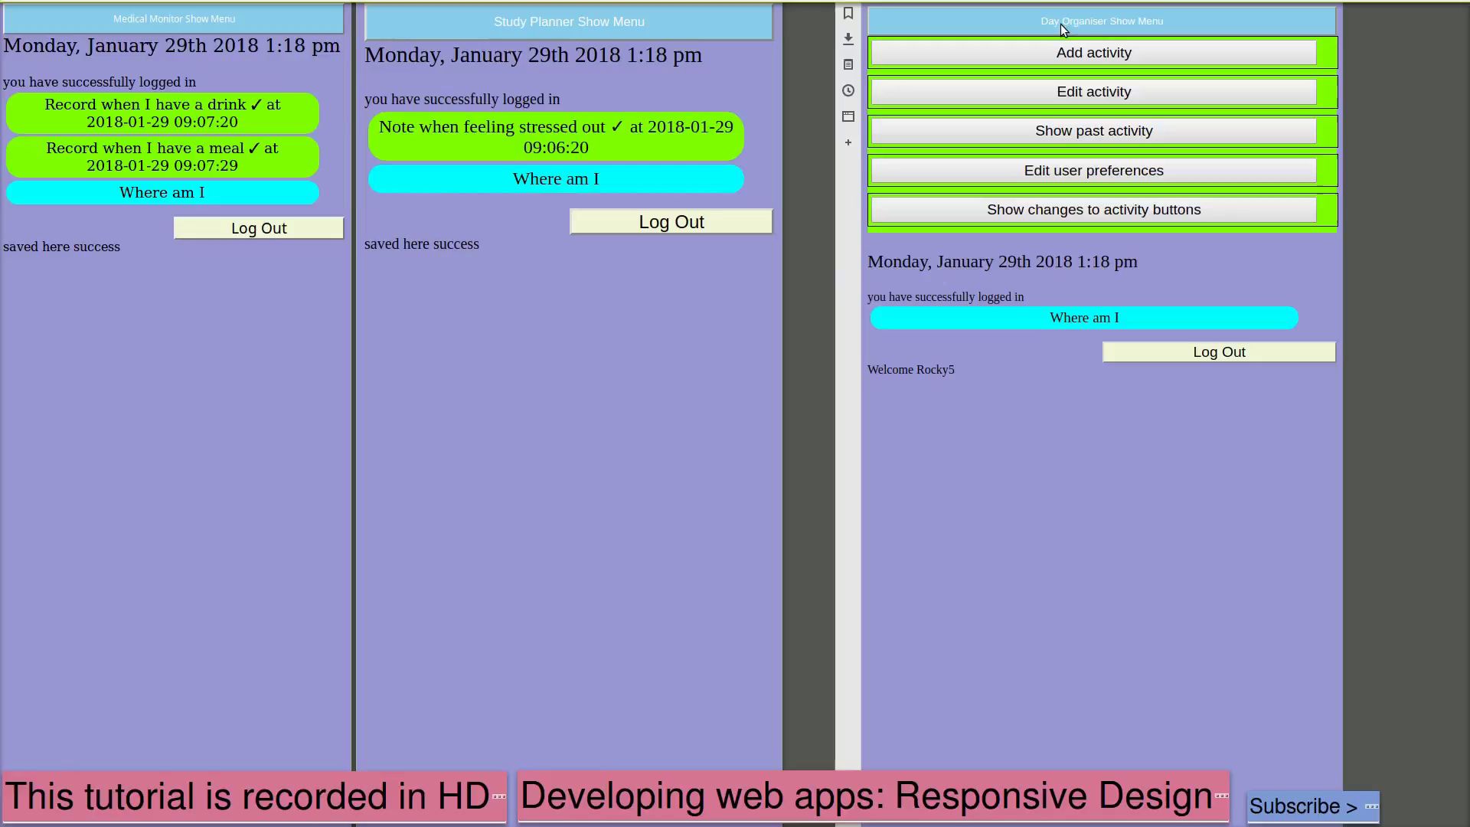
click(1063, 53)
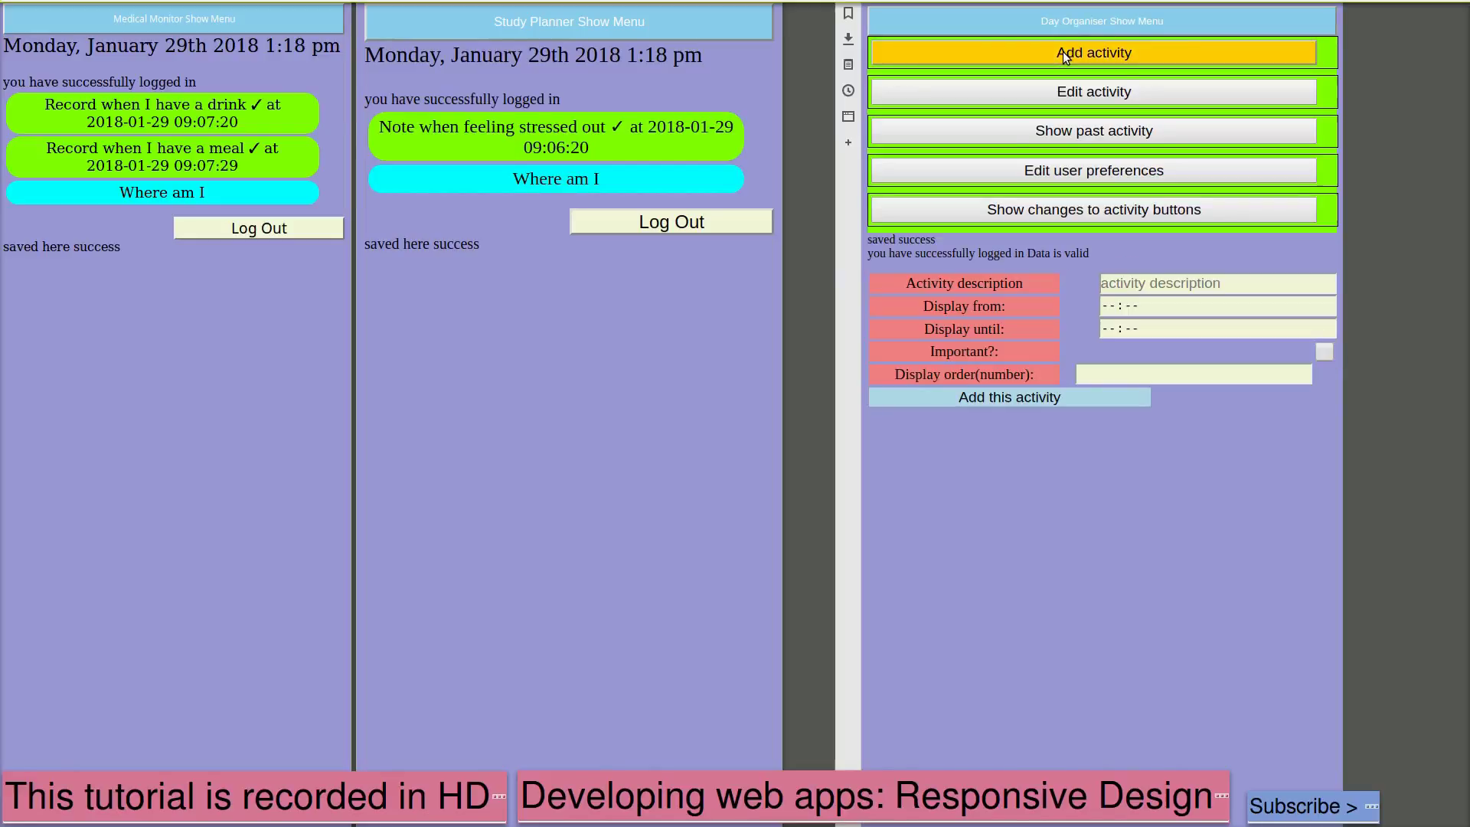
click(1231, 288)
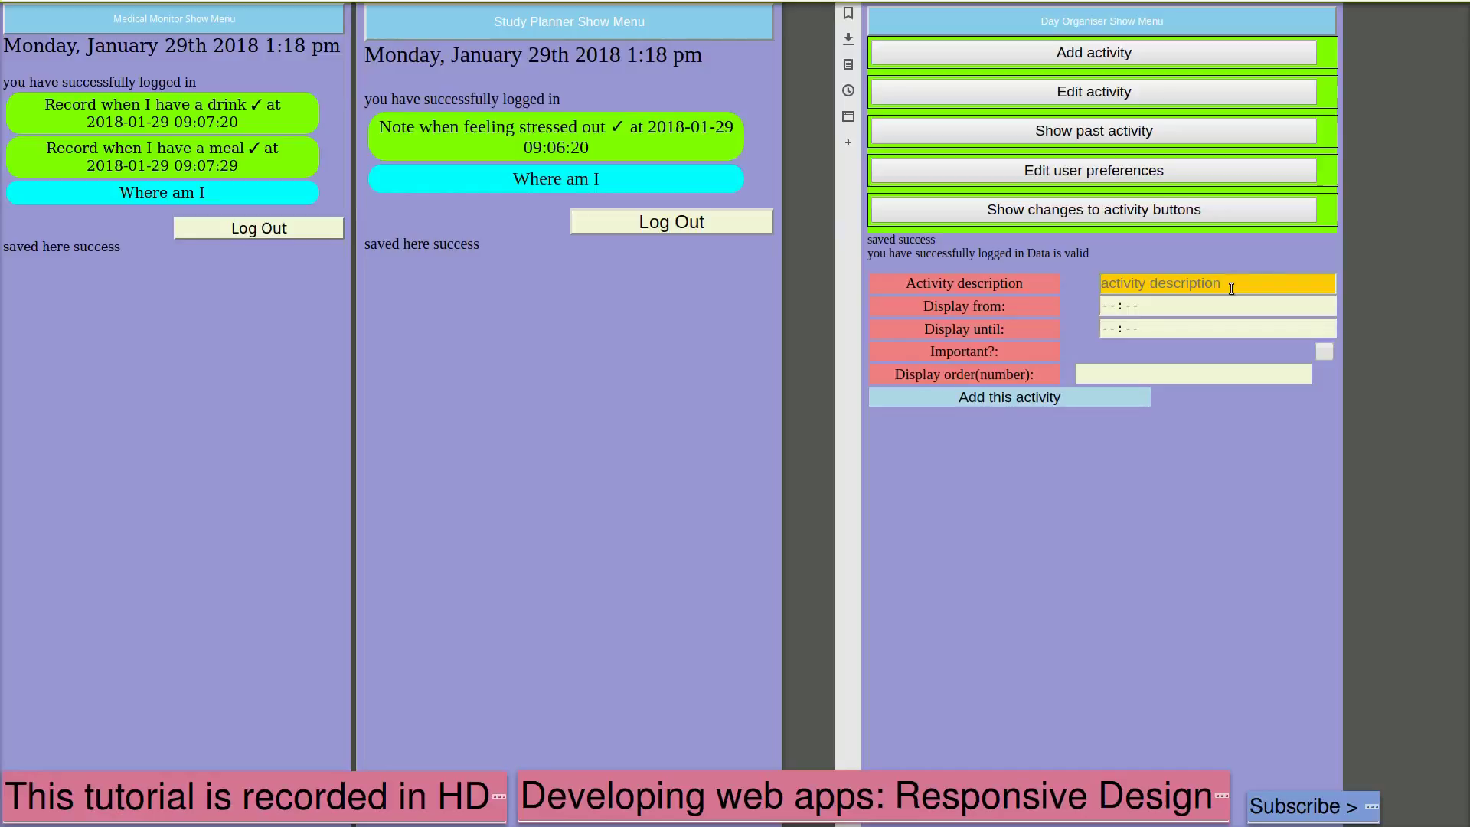
text(check forums)
click(1328, 310)
text(6:)
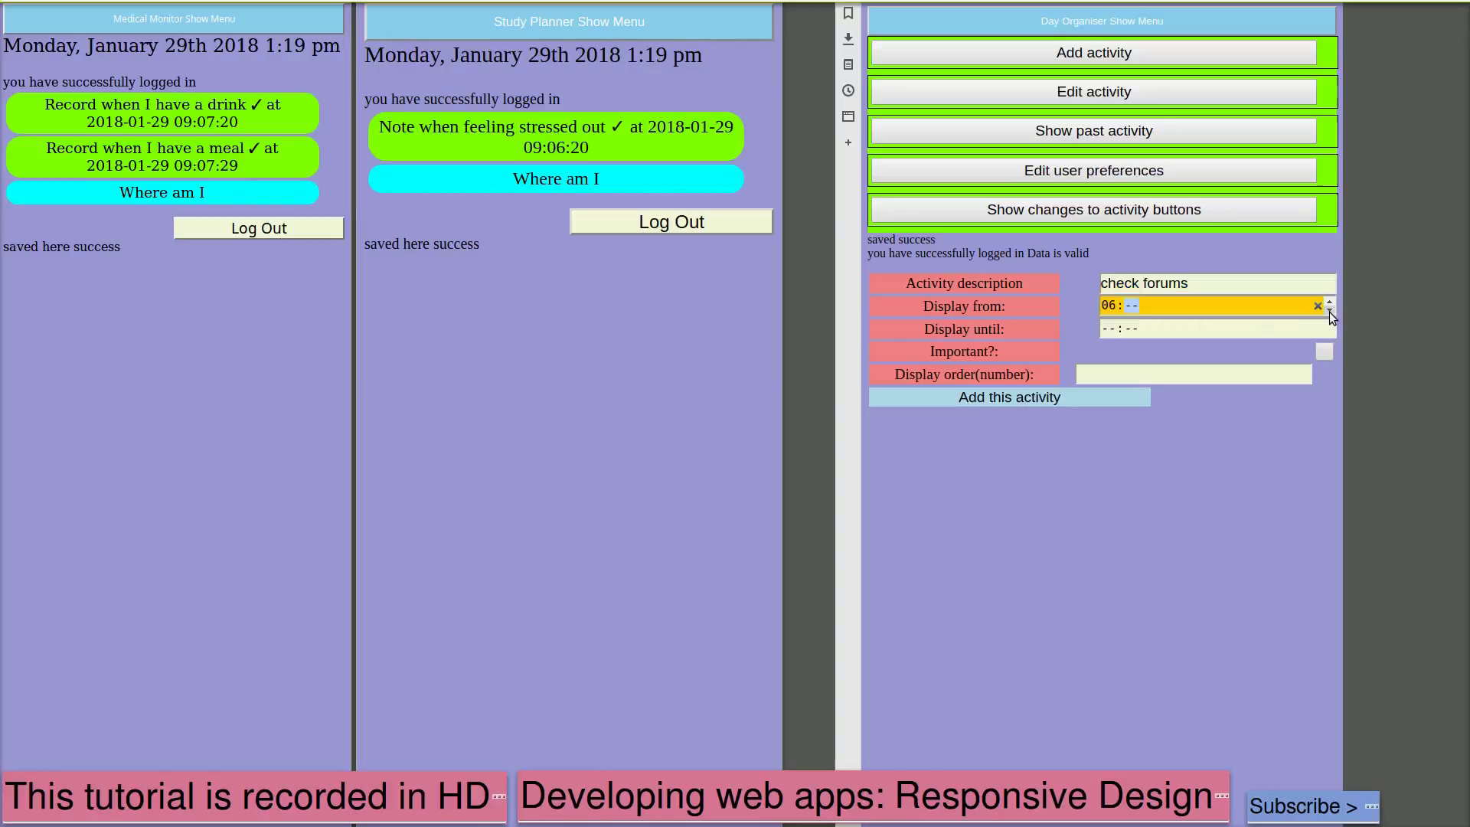
text(00)
click(1112, 329)
text(2)
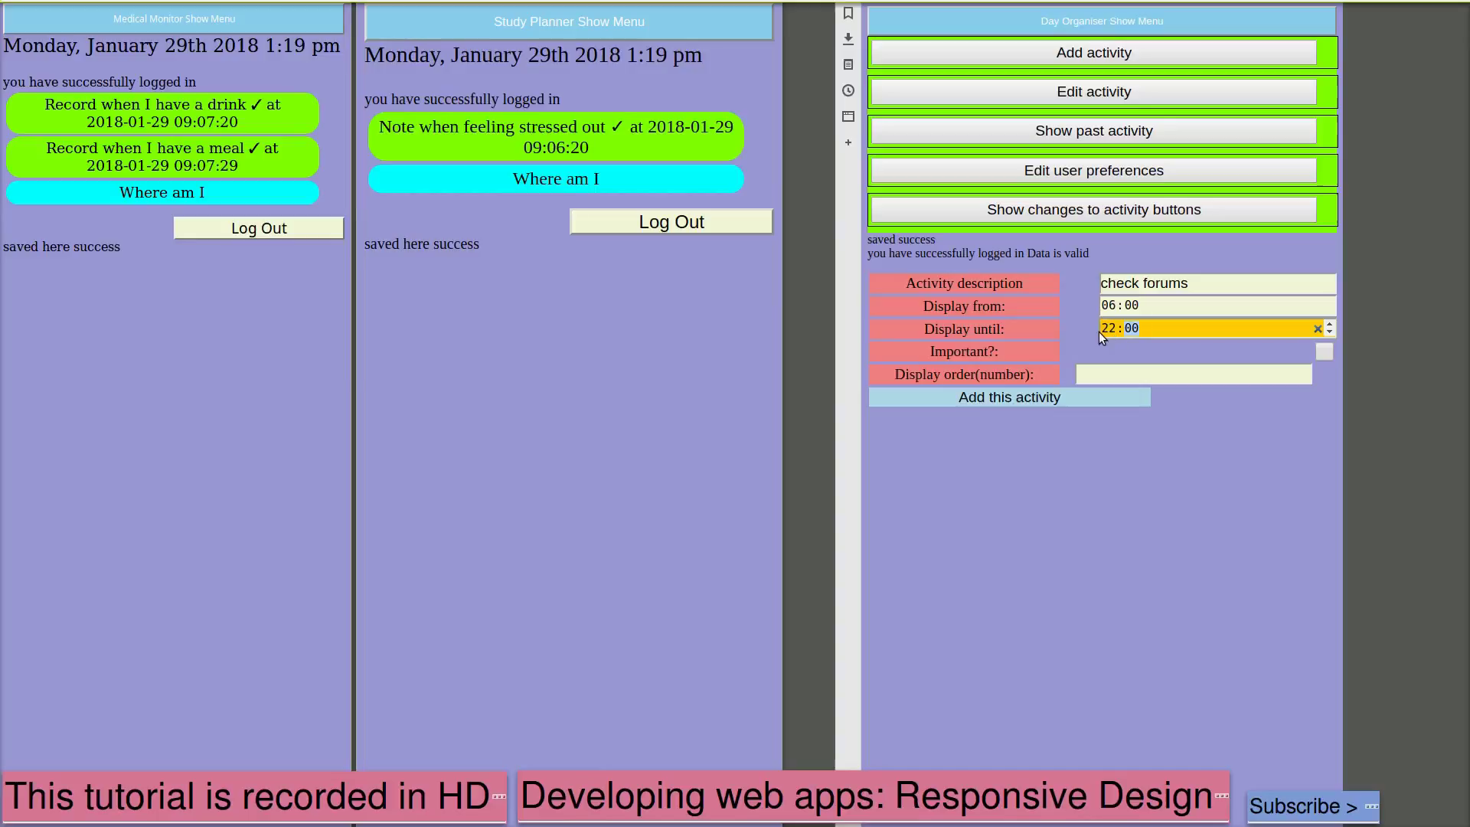
click(1323, 353)
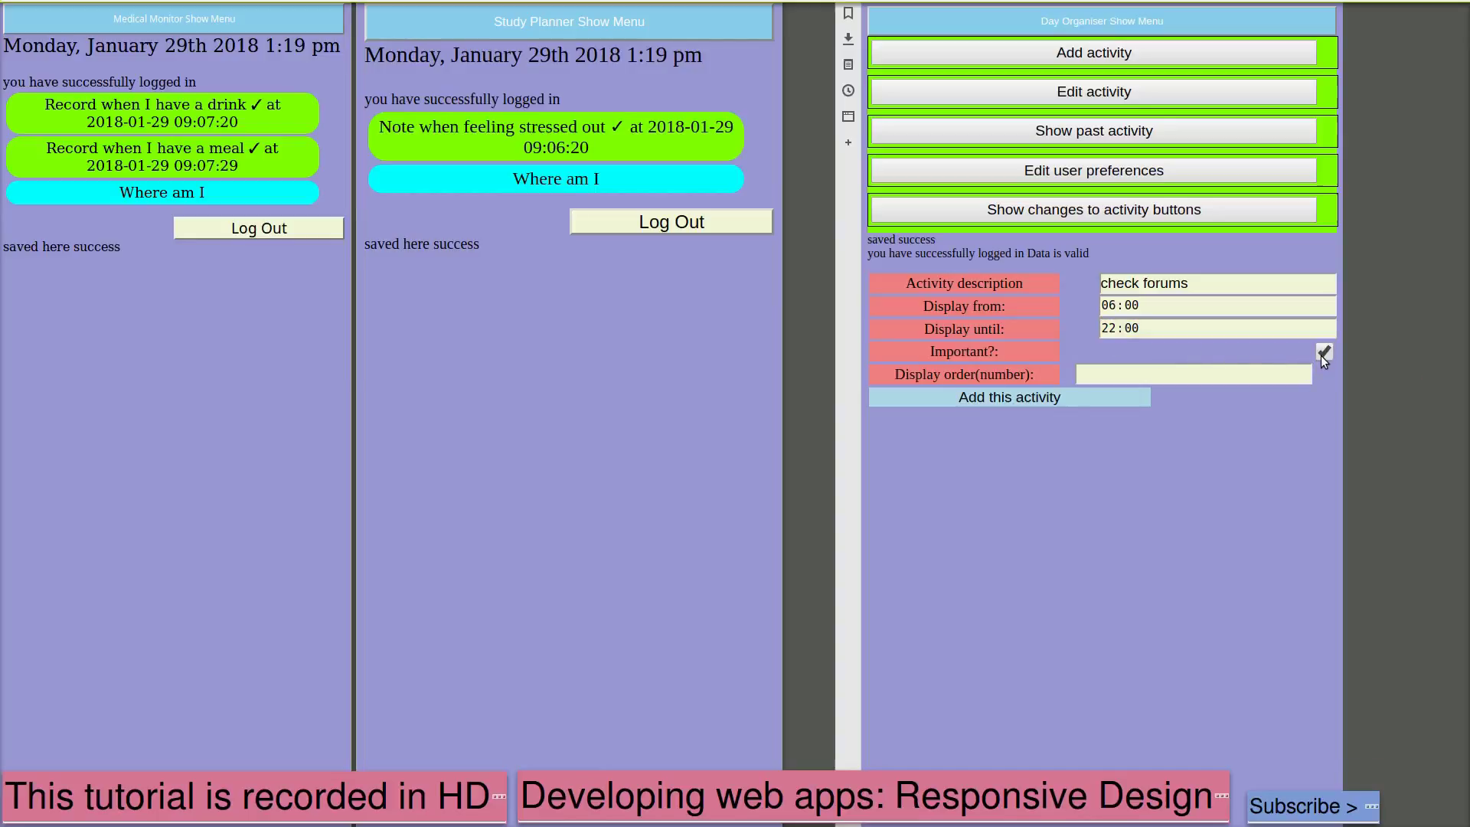
click(1218, 377)
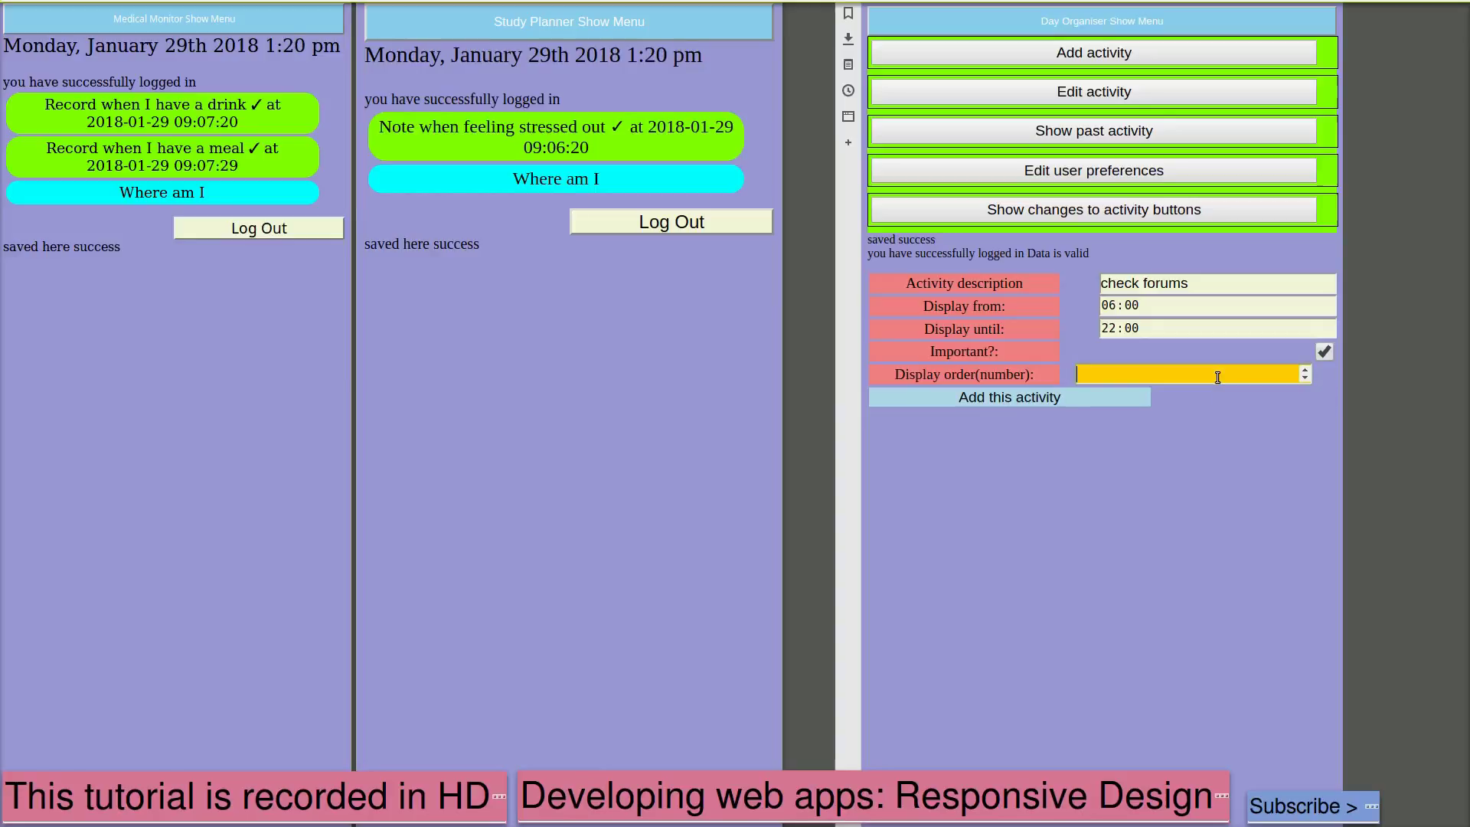
text(1)
click(1064, 402)
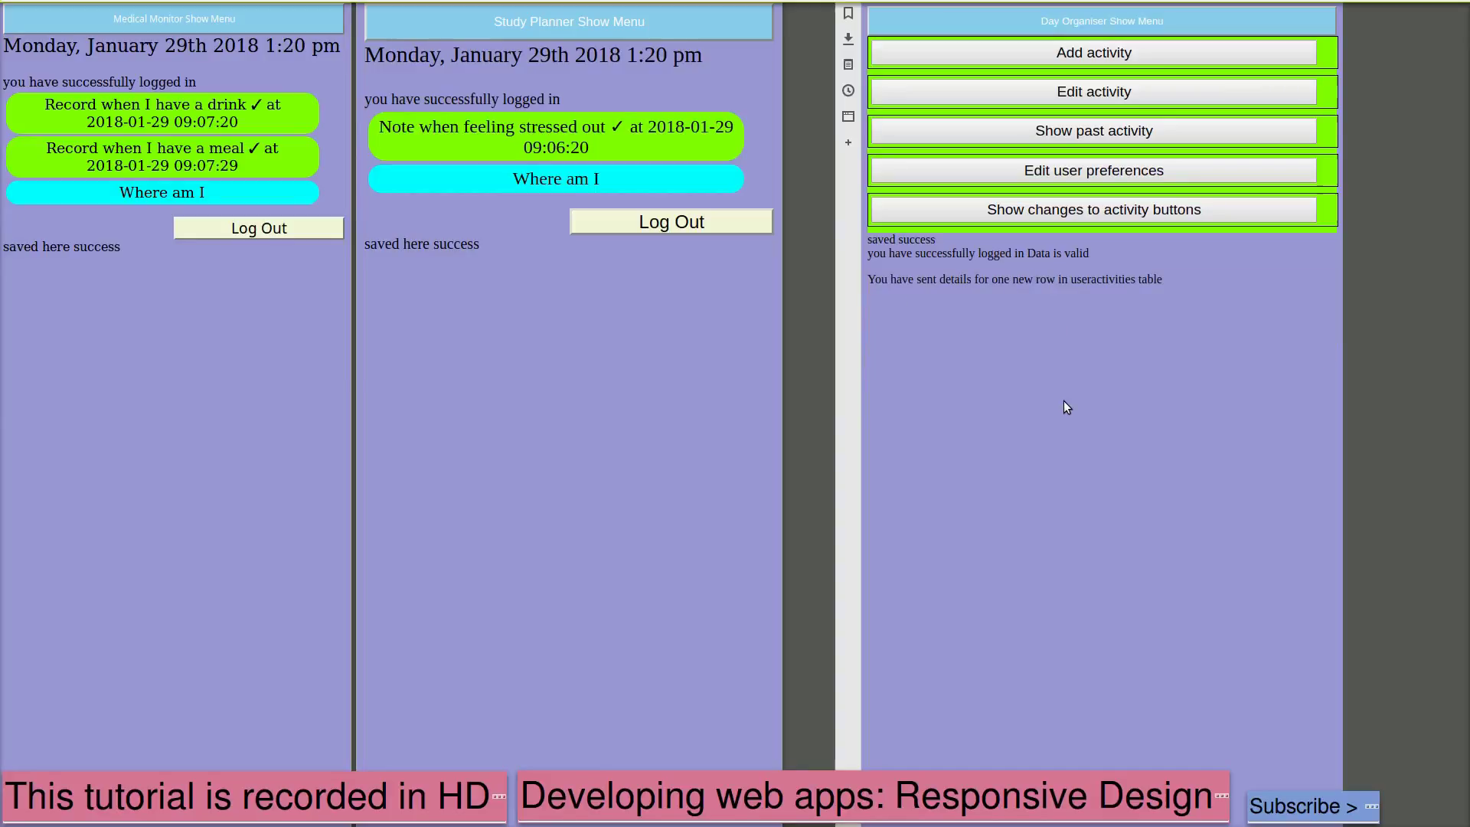
Show the activity buttons and tick 'check forums' off as done
click(1117, 209)
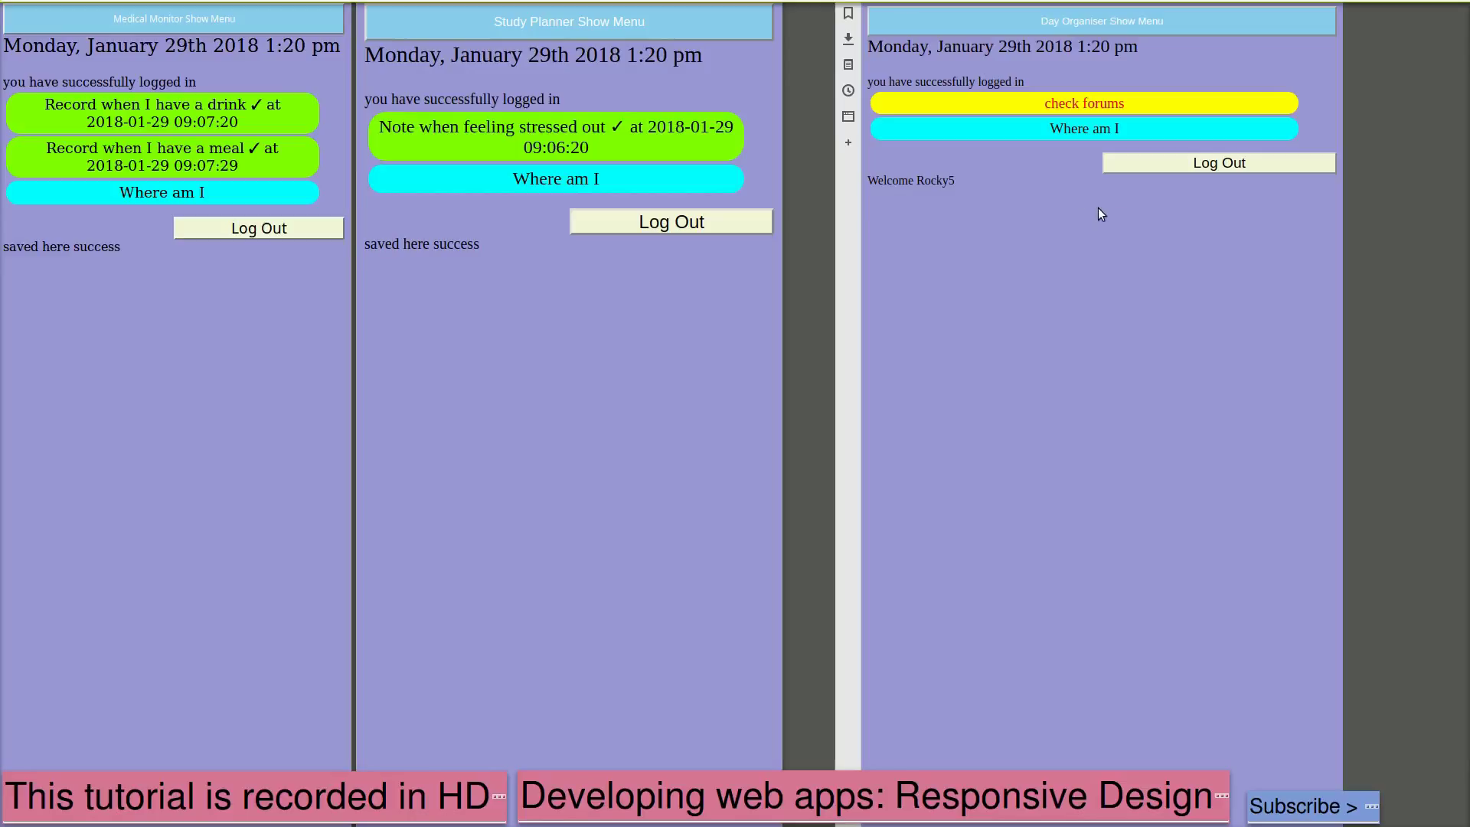
click(1093, 107)
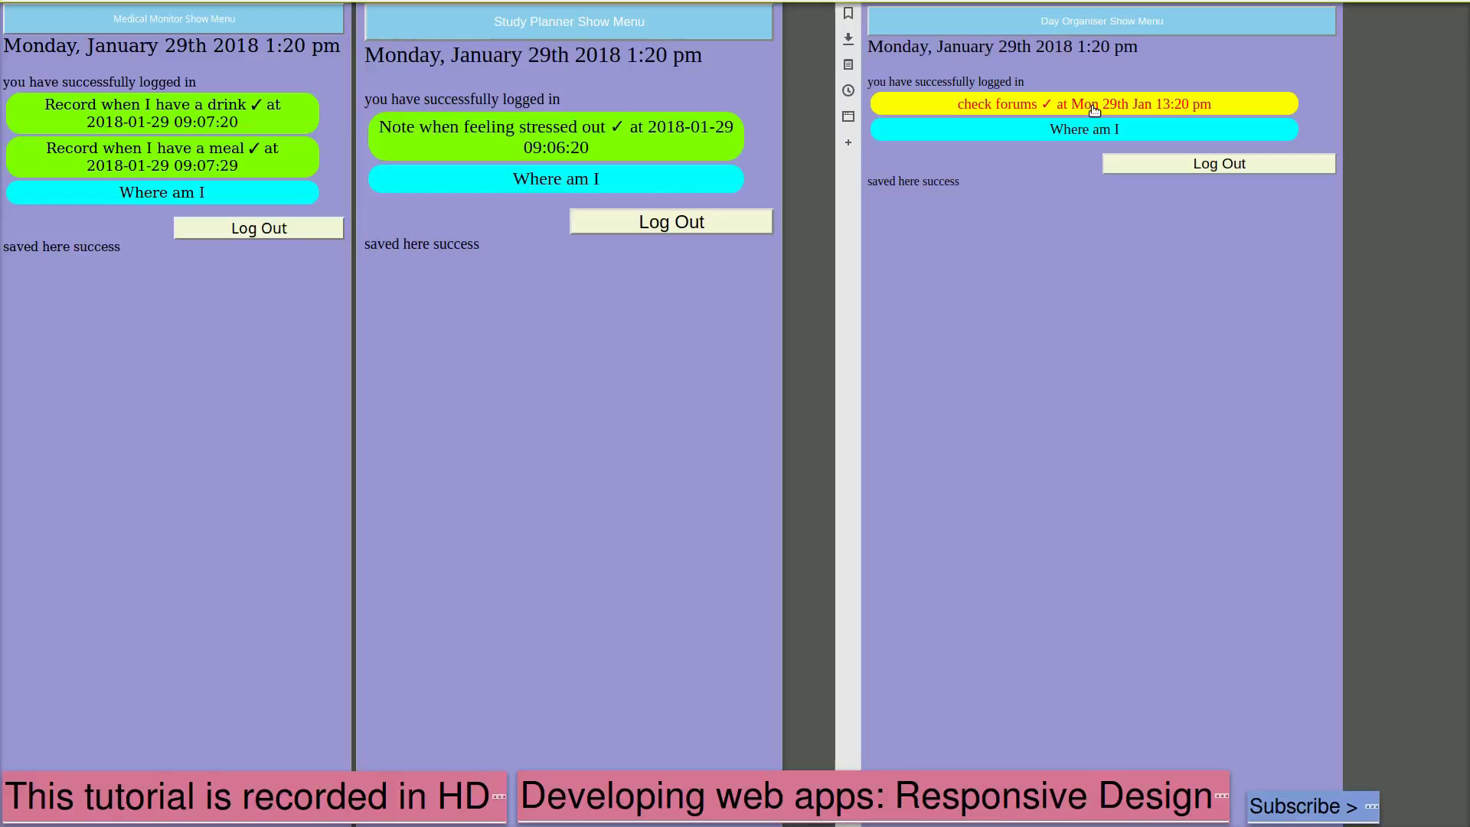
click(1082, 29)
Add a 'Take a break' activity shown 12:00–13:00 with display order 2
click(1083, 53)
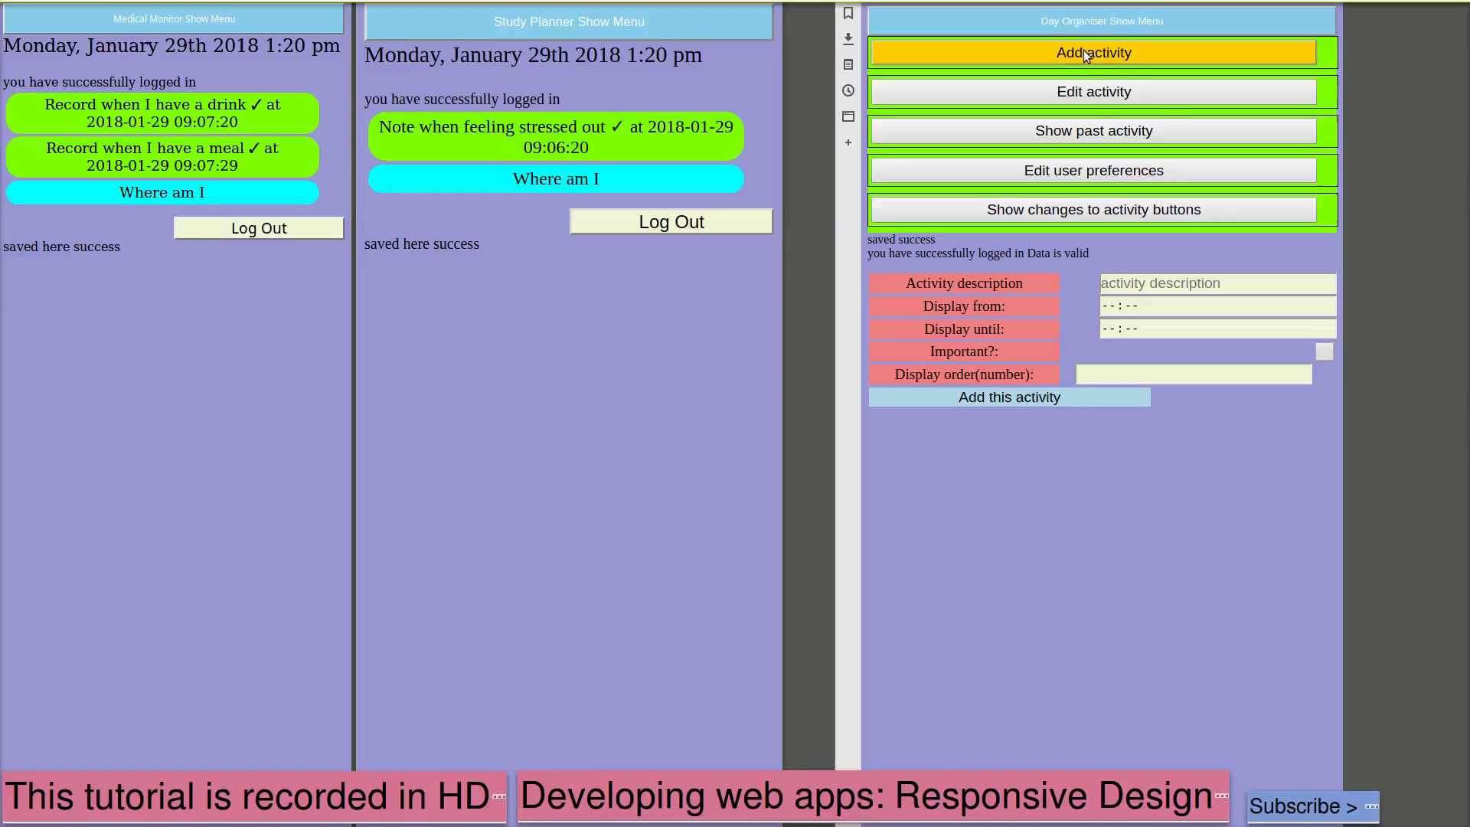
click(1142, 311)
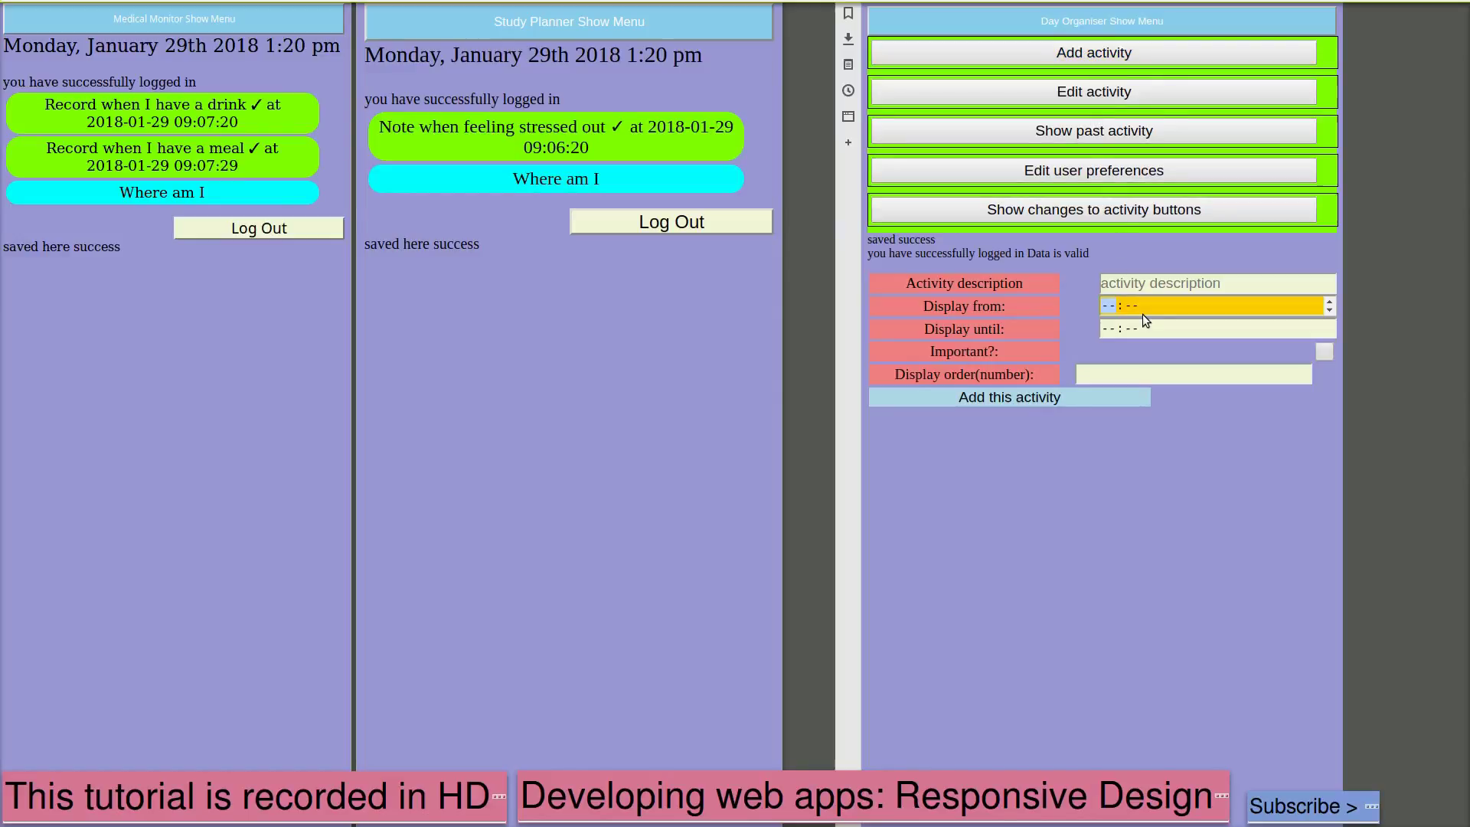
text(12:00)
click(1113, 328)
text(13:00)
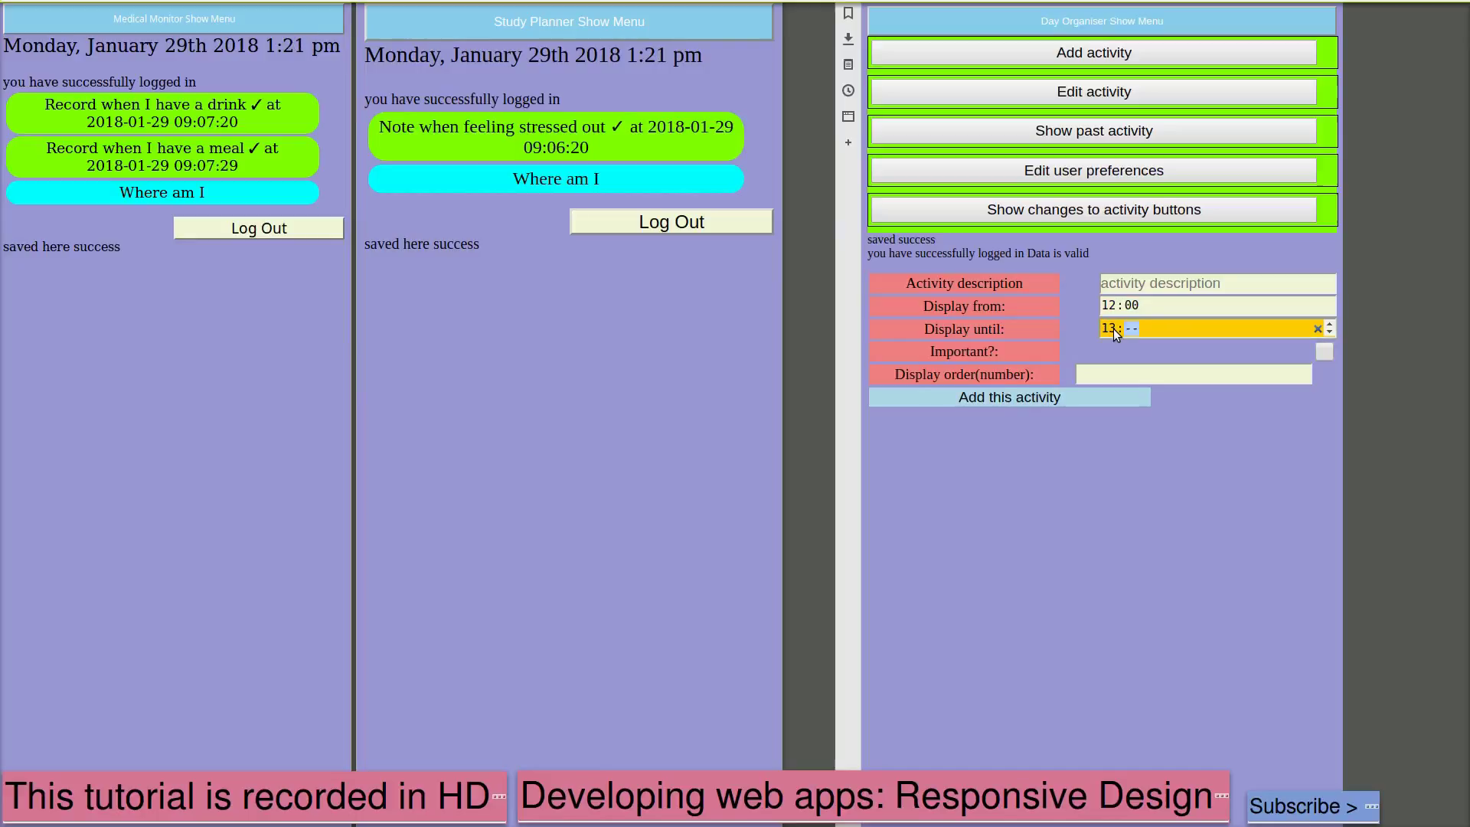
click(1167, 288)
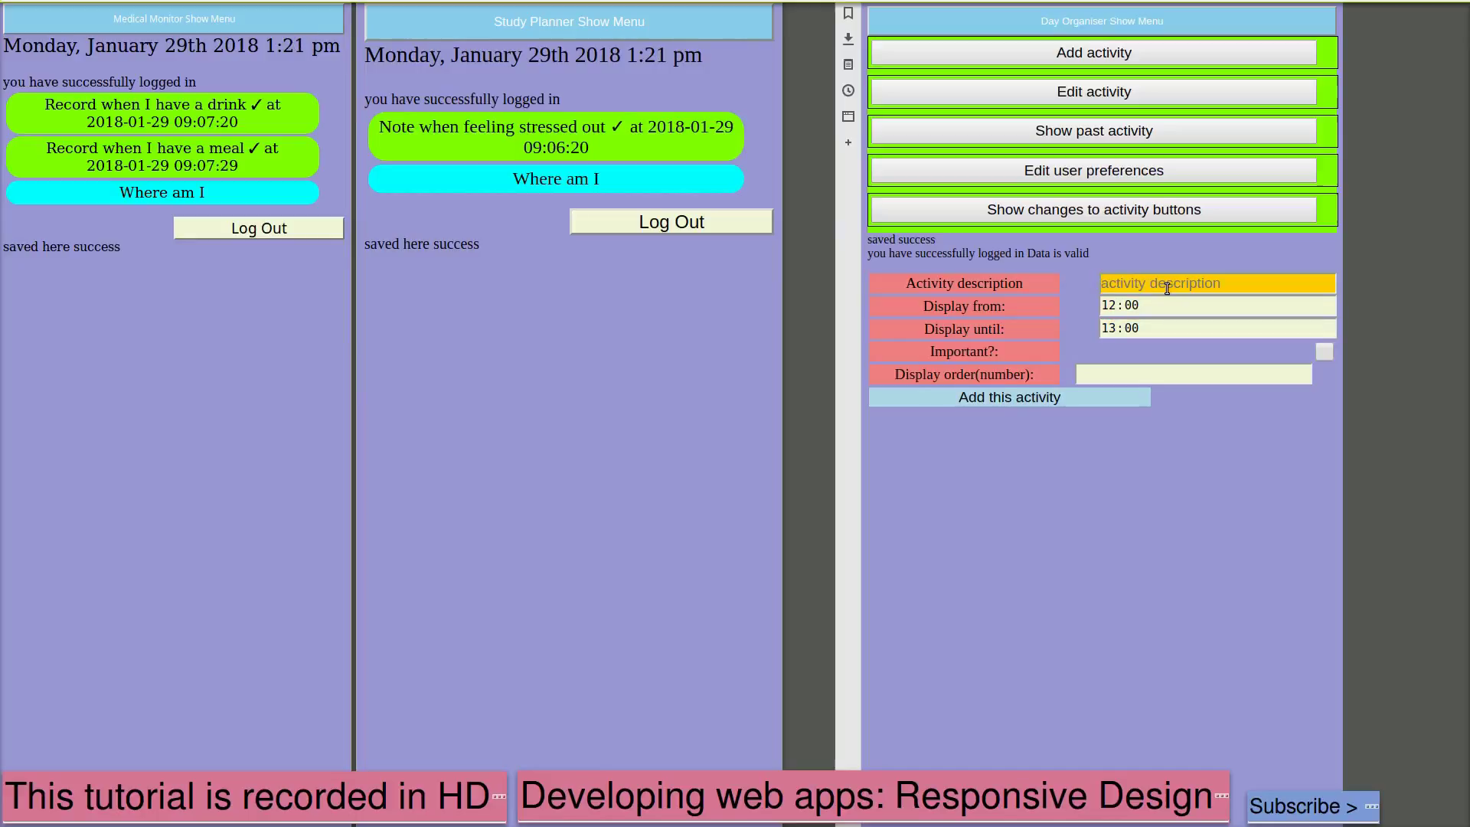
text(Take a break)
click(1127, 370)
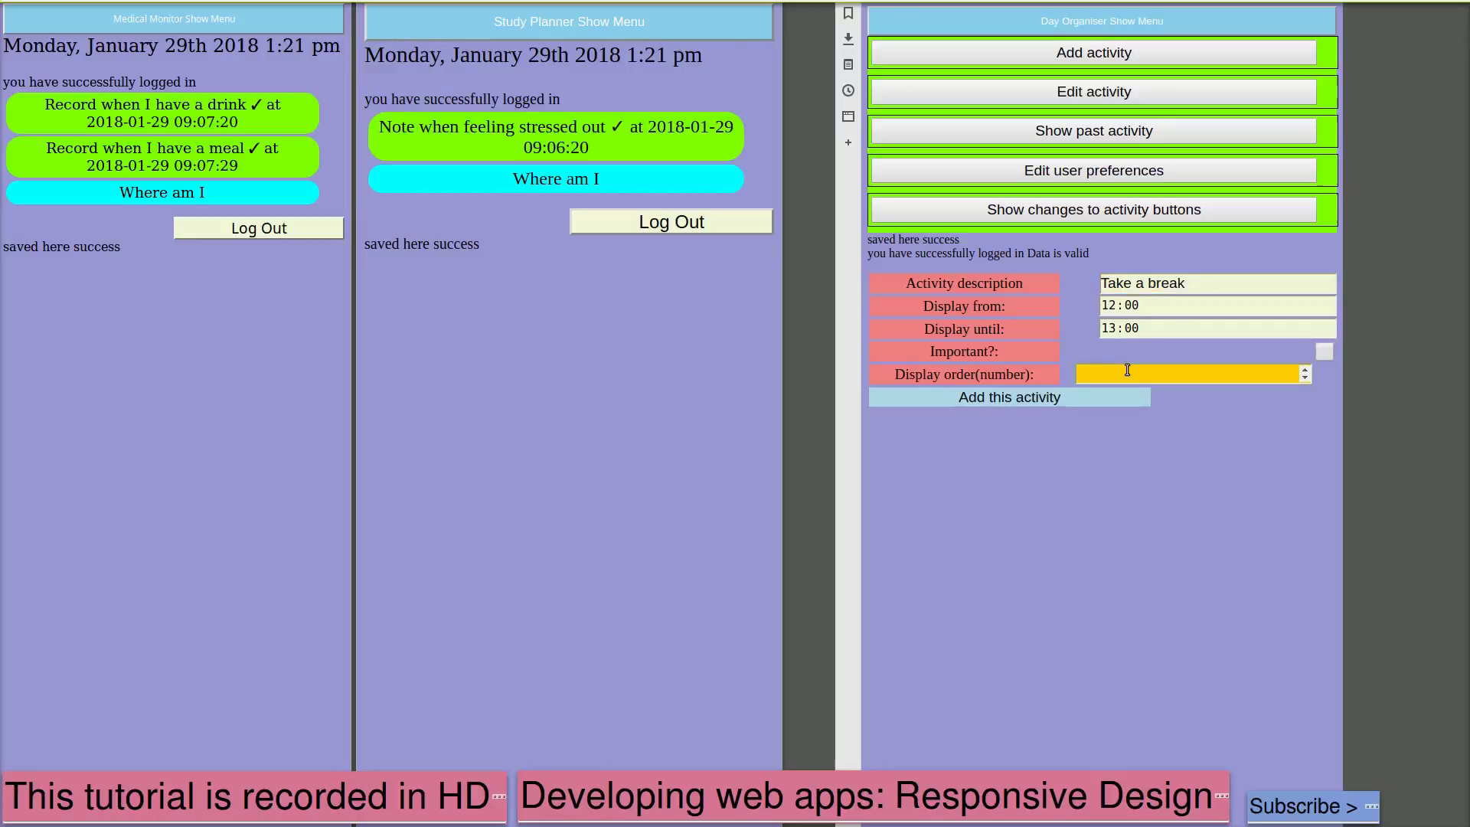
text(2)
click(1079, 397)
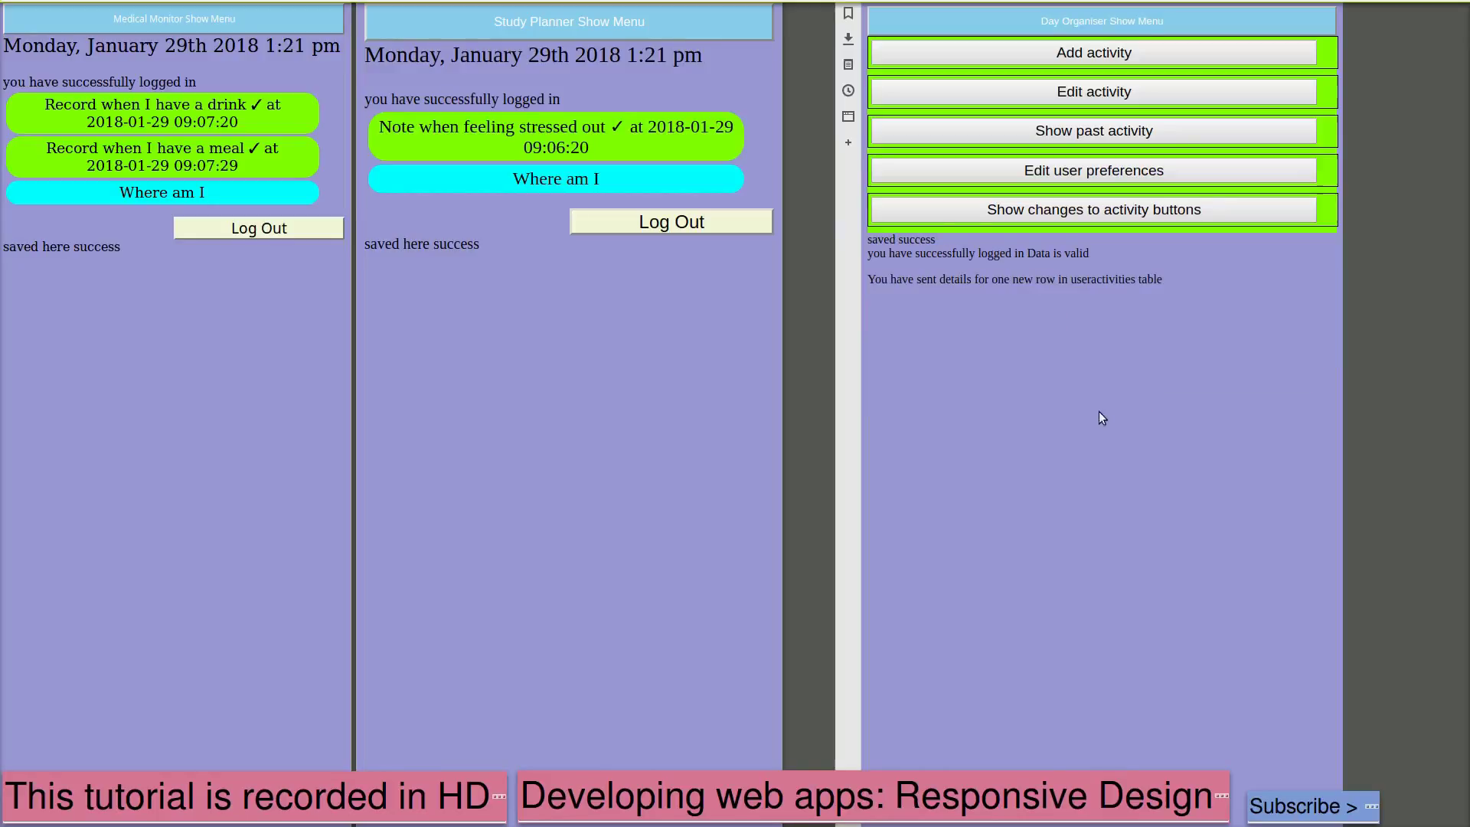
click(1104, 211)
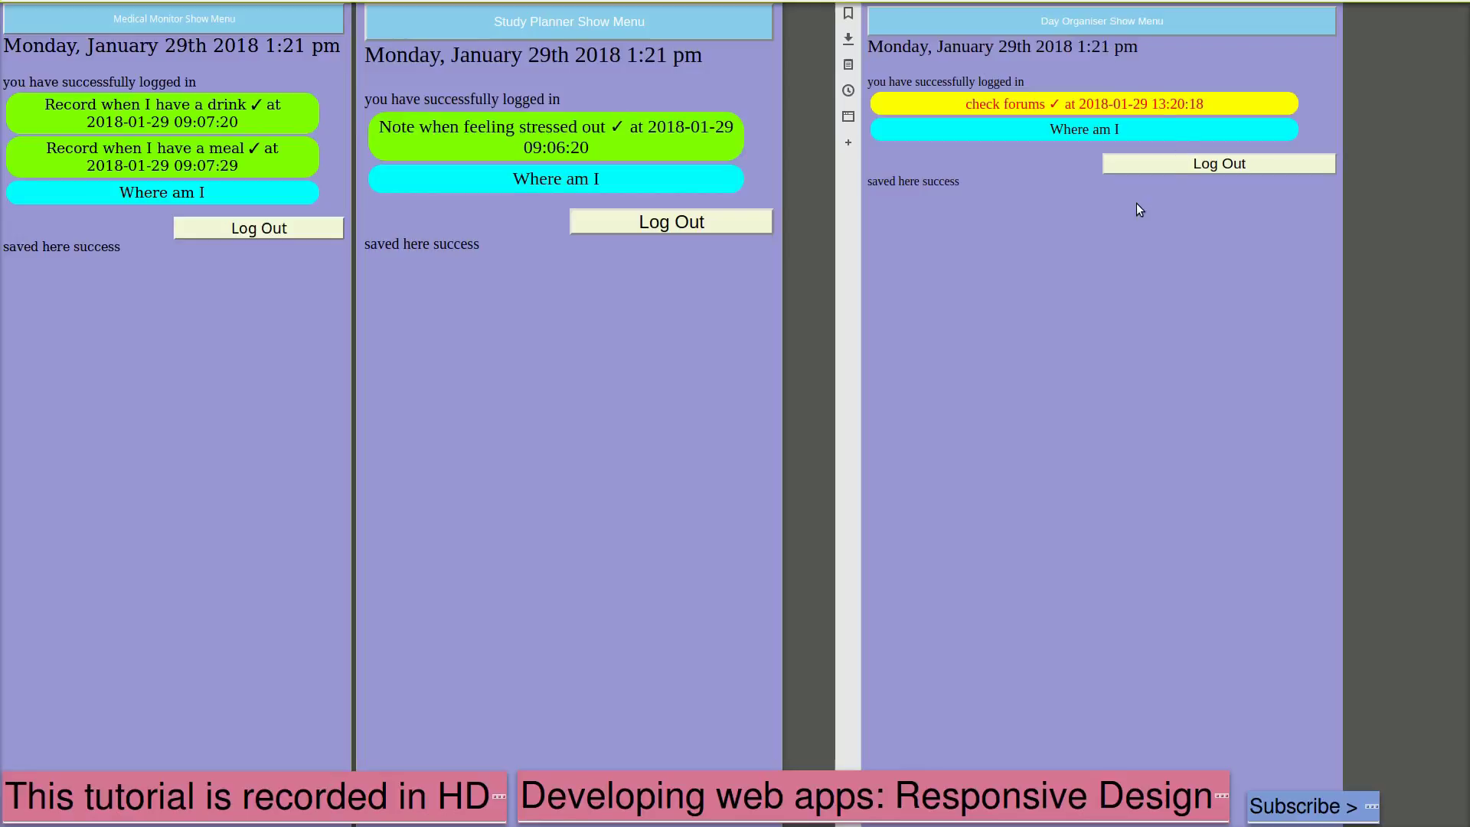
click(1089, 23)
Add a 'have a drink' activity shown 13:00 to 14:00 with display order 3, then close the menu
click(1065, 52)
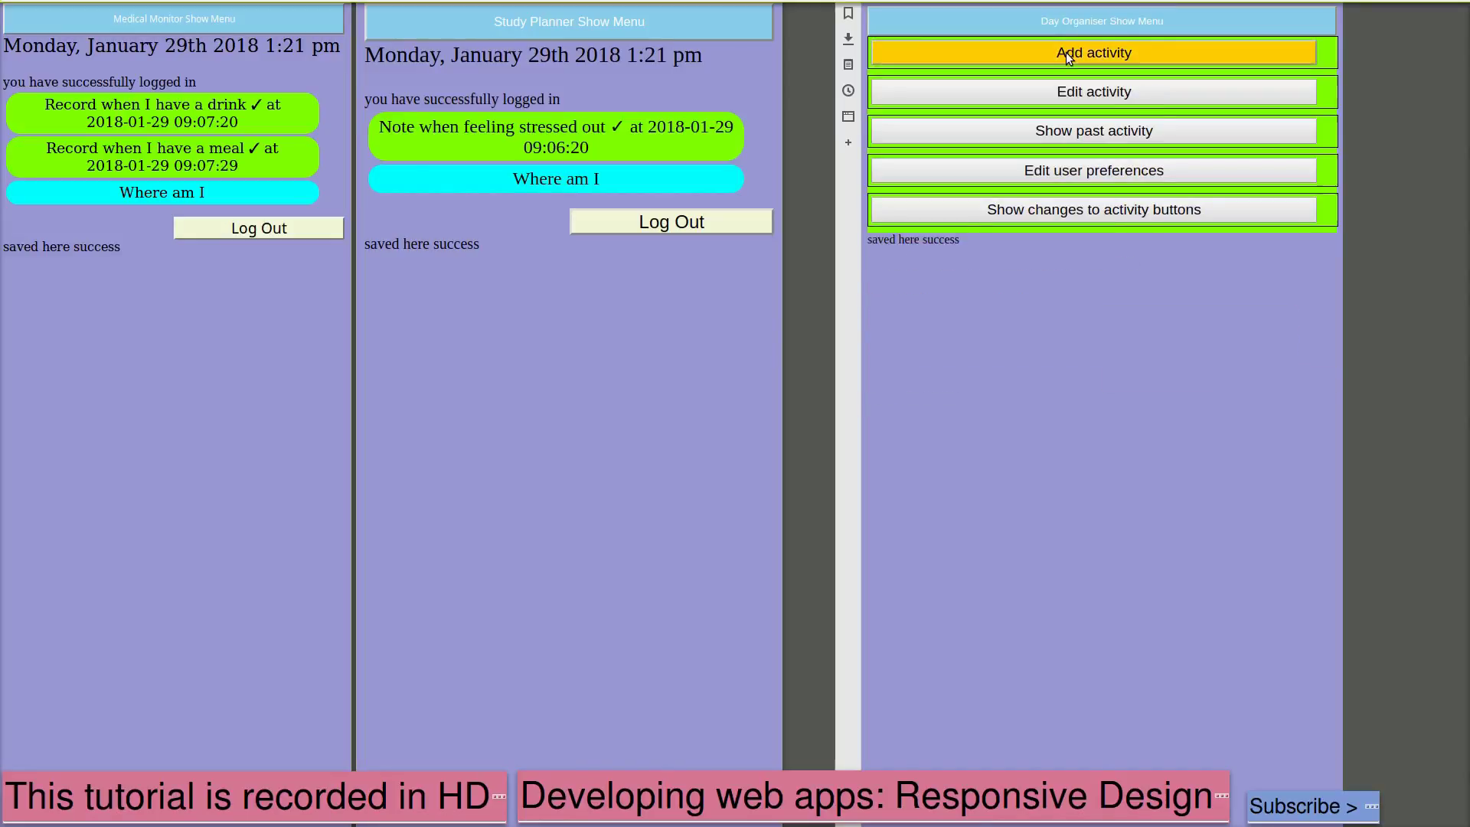
click(1143, 283)
text(have a drink)
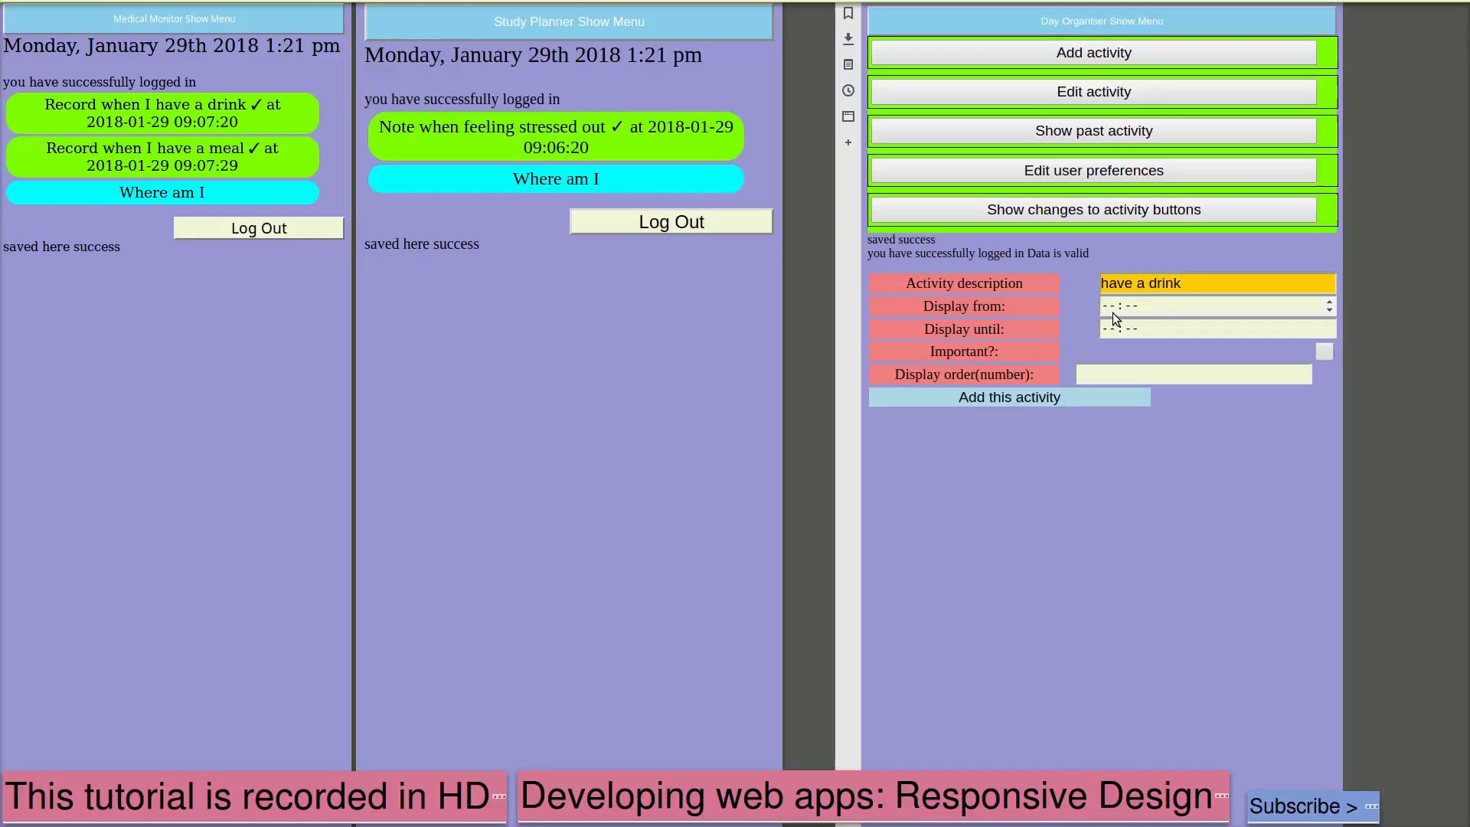
click(1113, 313)
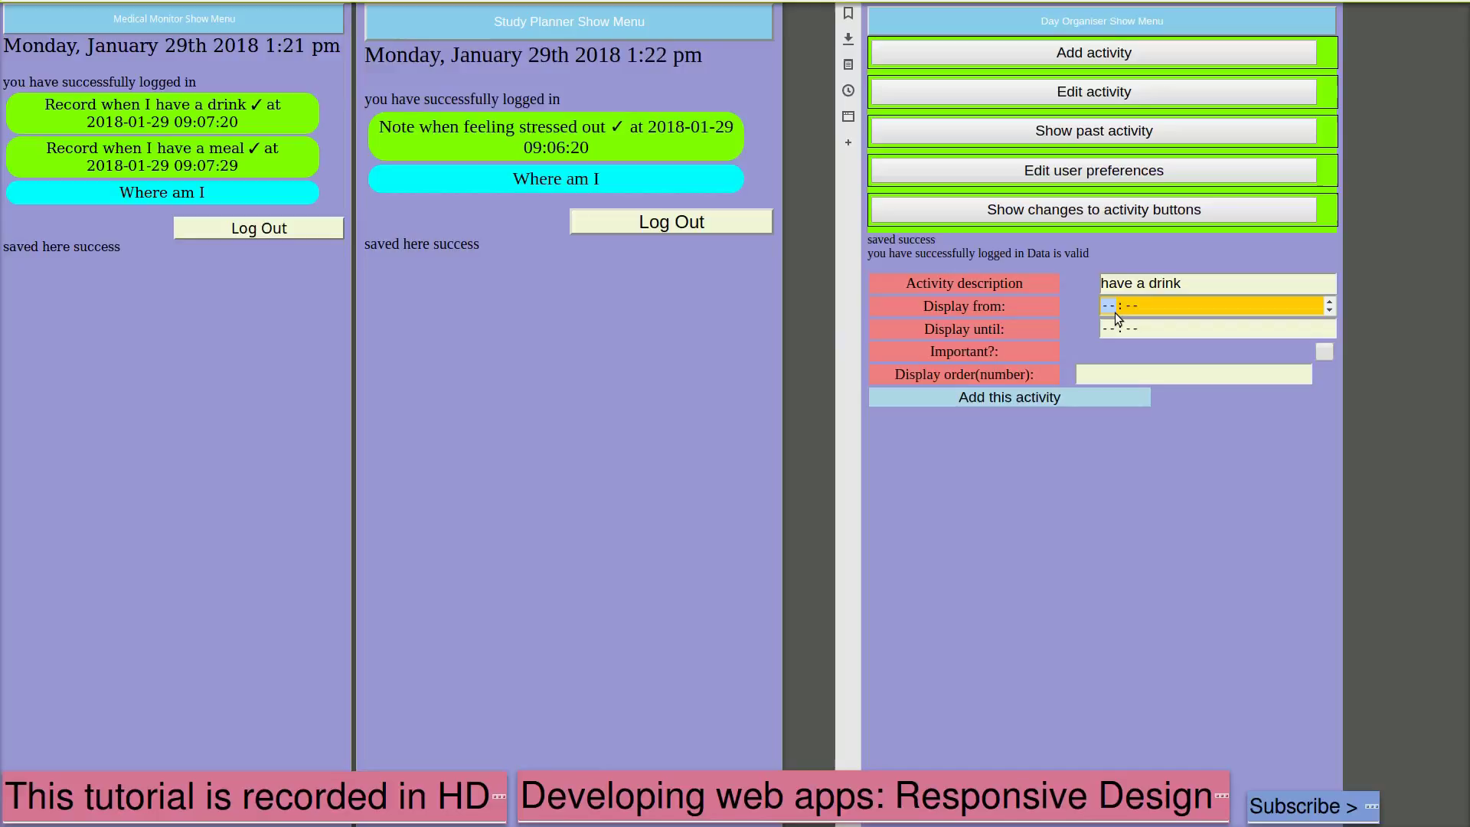
text(13:00)
click(1117, 333)
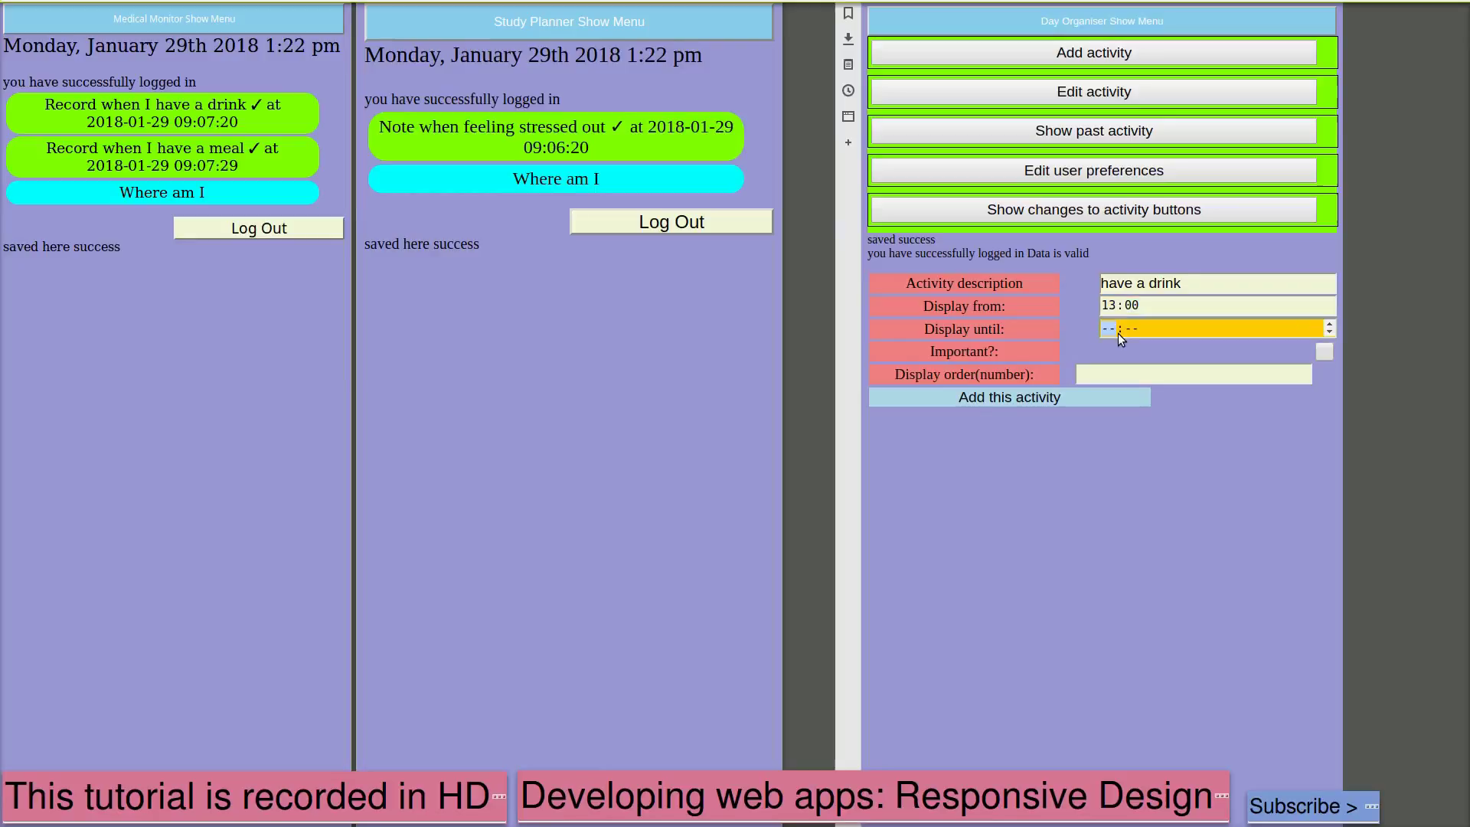
text(14:00)
click(1104, 377)
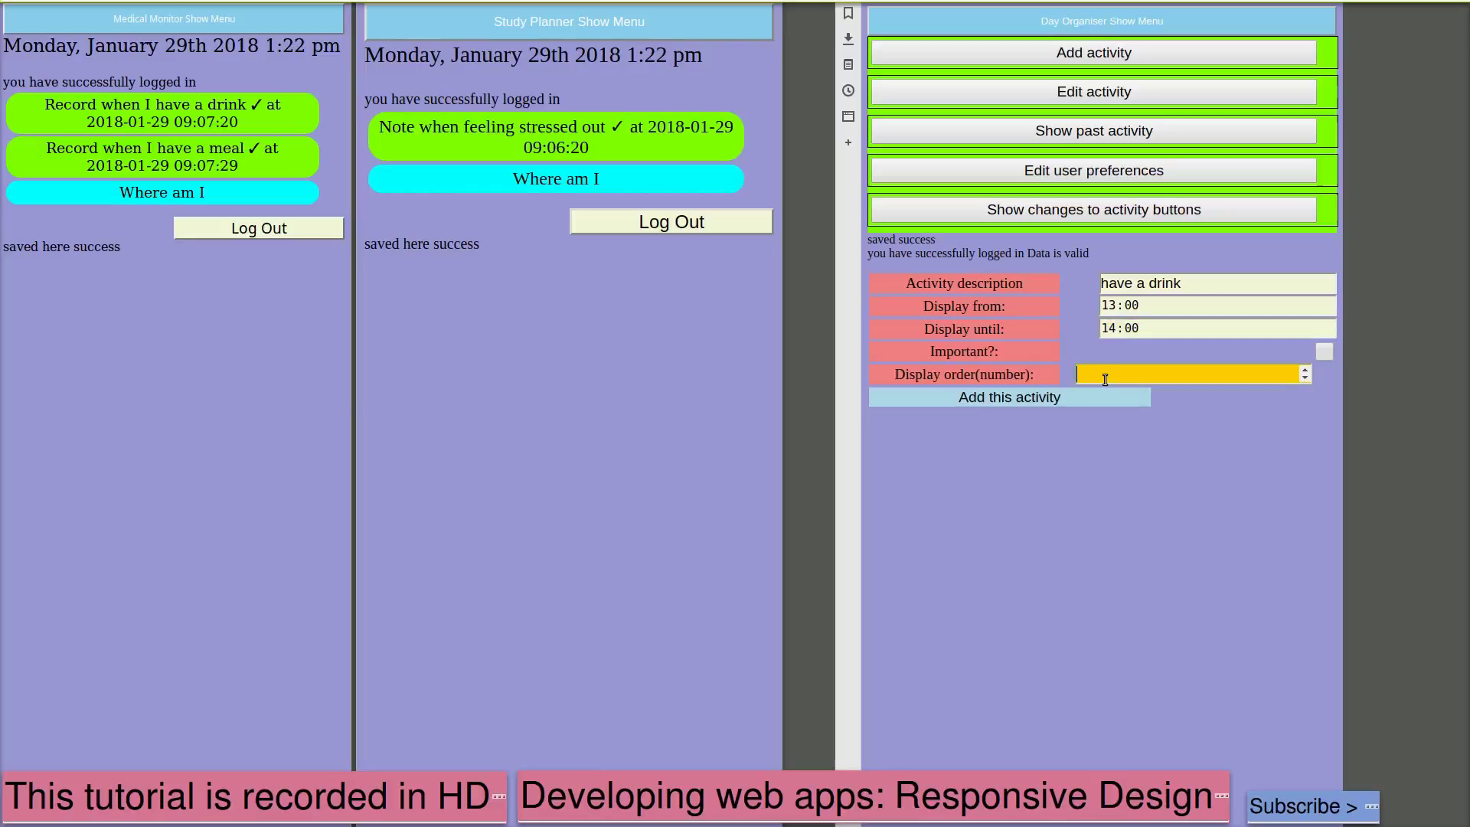
text(3)
click(1047, 402)
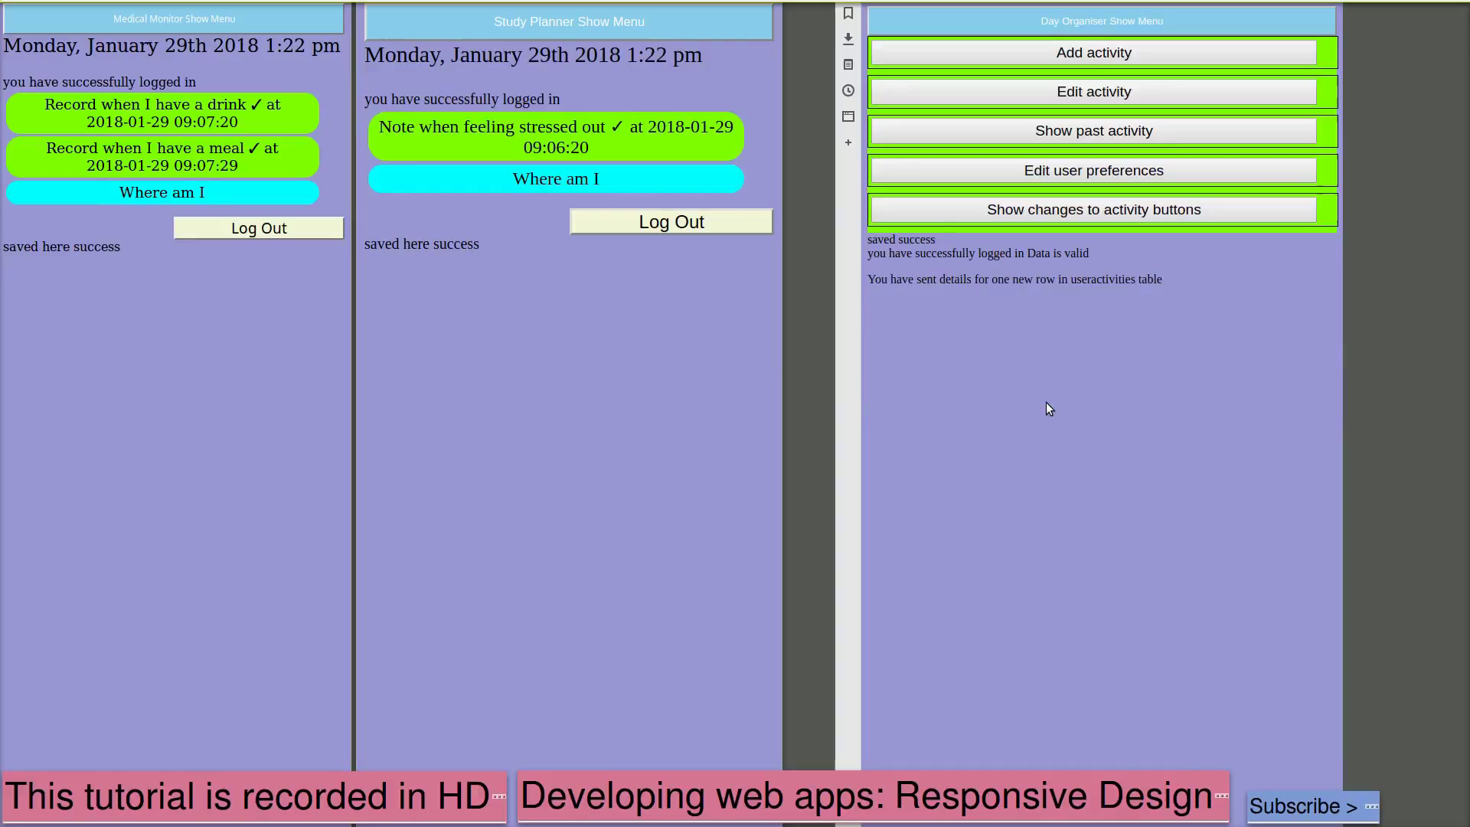
click(1145, 213)
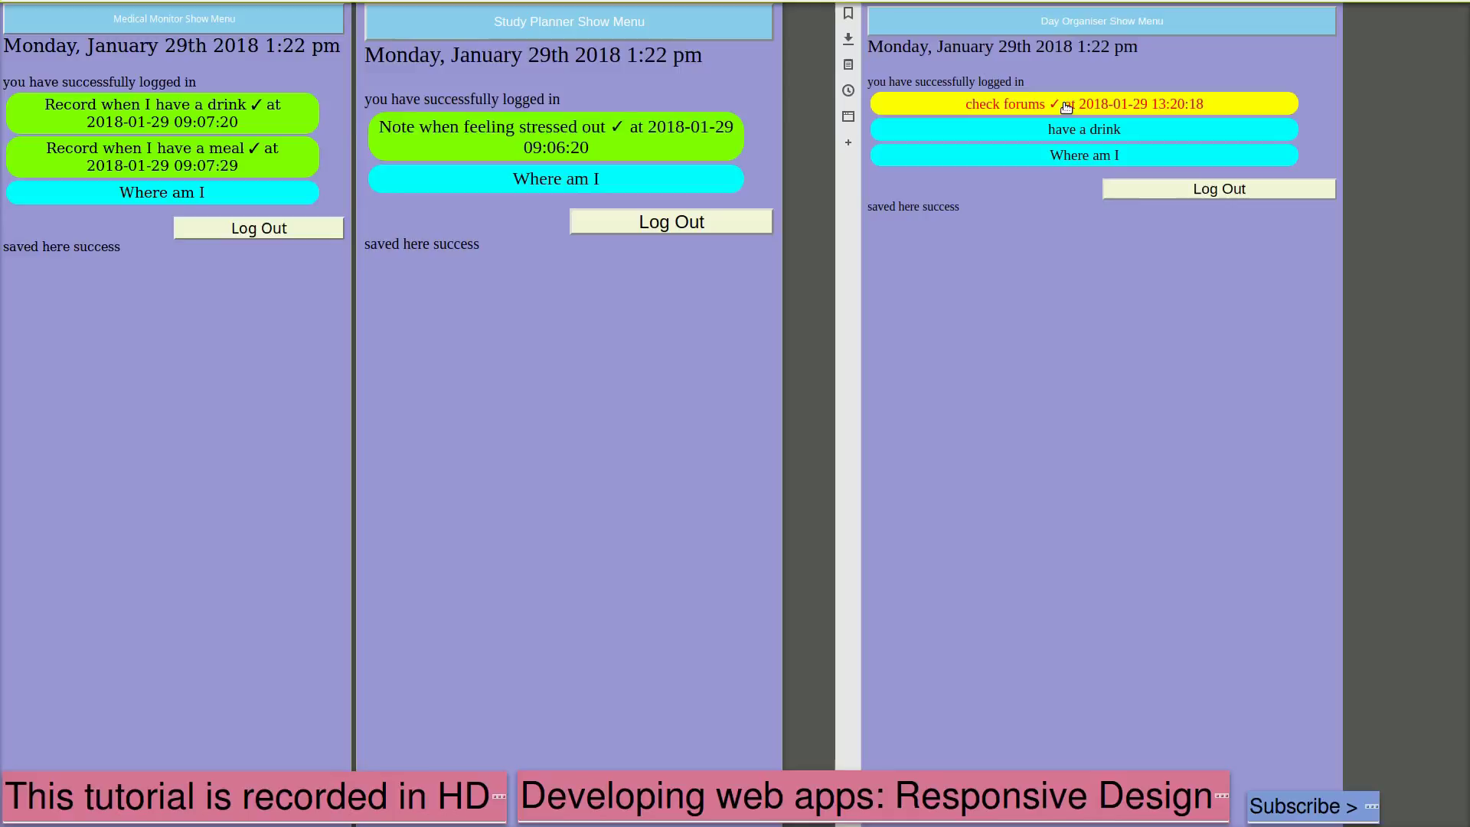
Open the Show Menu bar to reach the Add activity form
click(1102, 27)
Add 'go and get some exercise' as an important activity, 14:00–16:00, display order 4
click(1162, 284)
text(go and get some exercise)
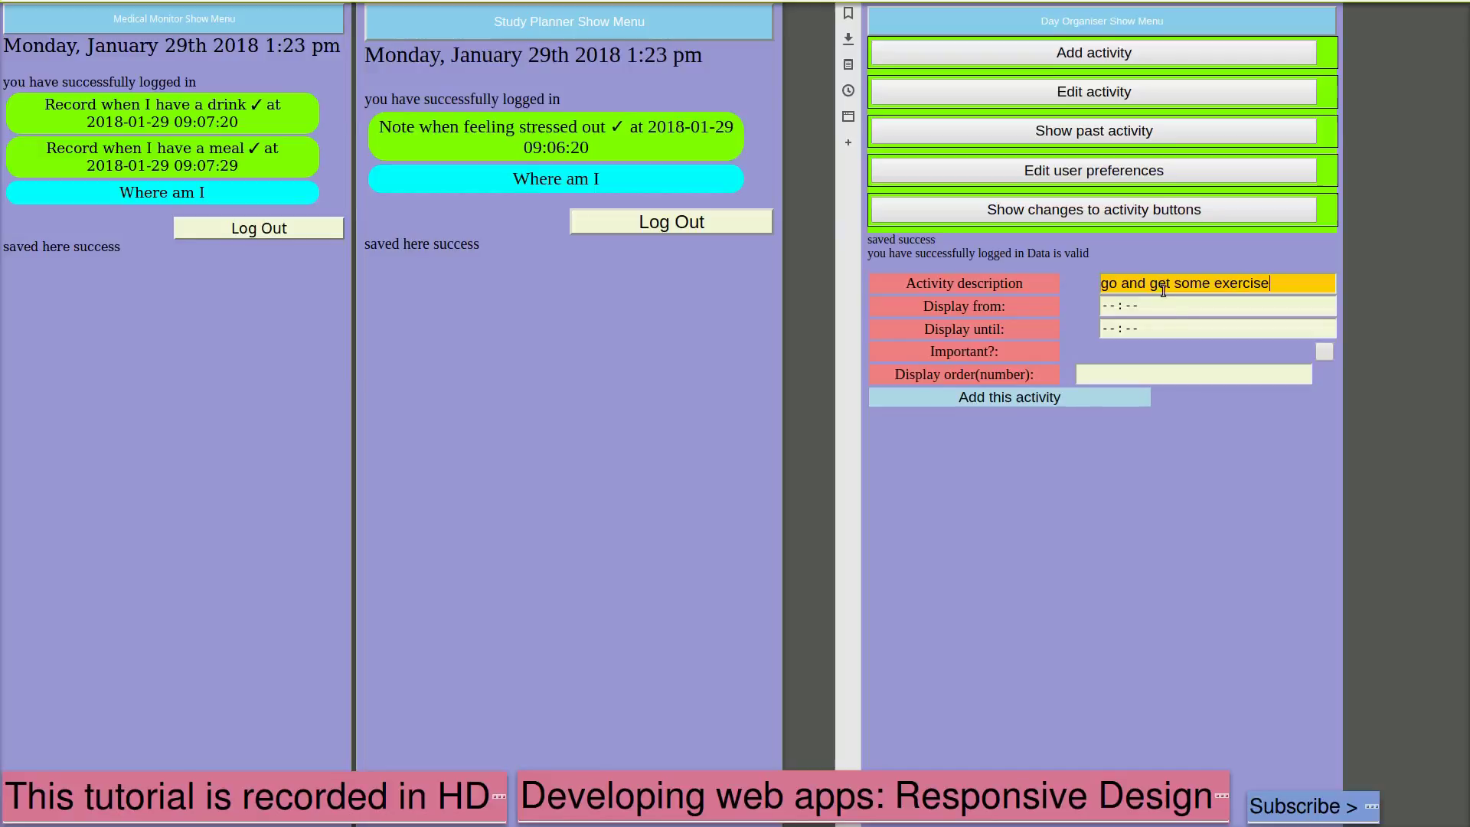
click(1114, 314)
text(1400)
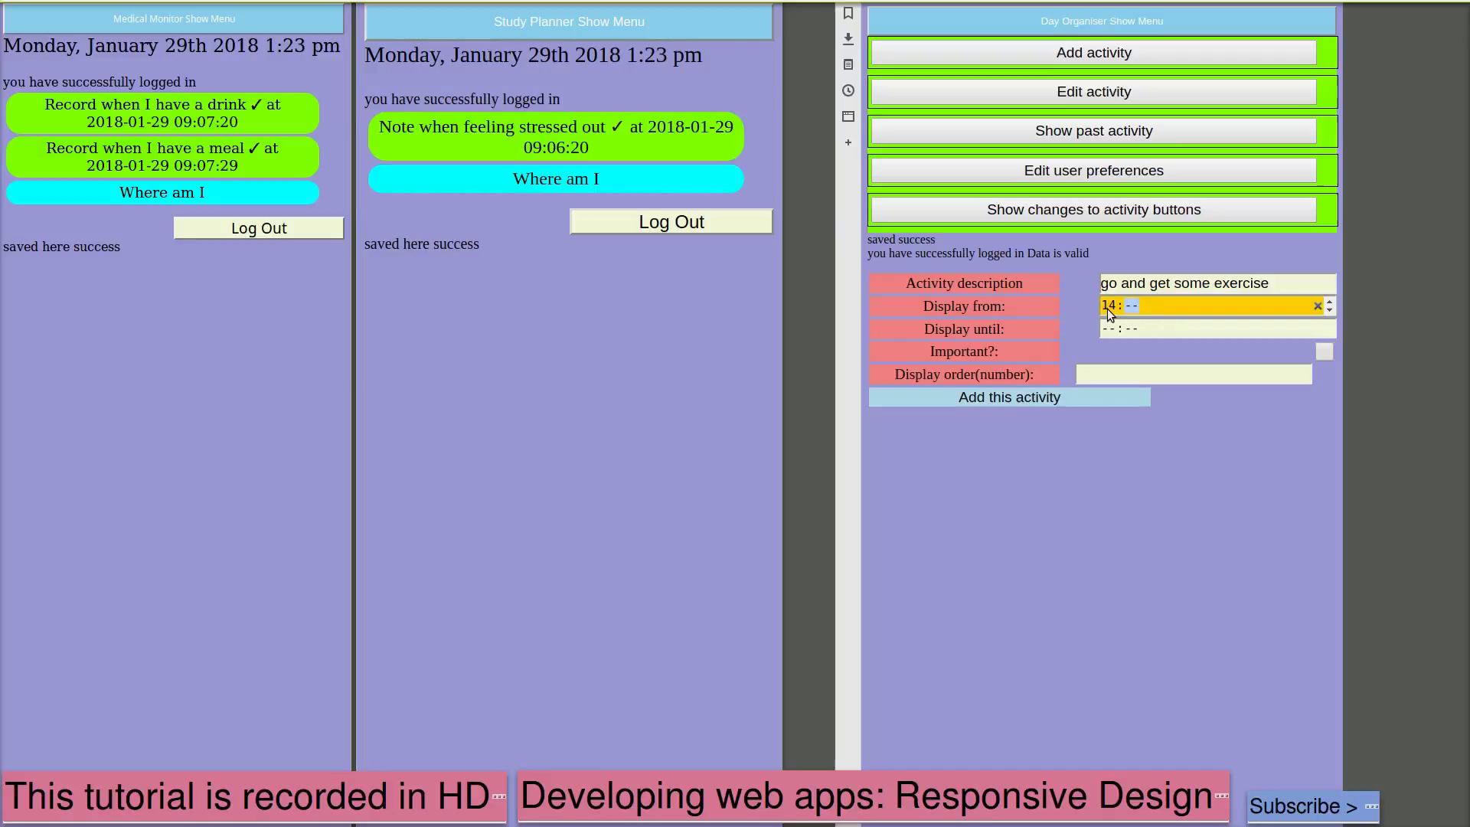
click(1113, 331)
text(1)
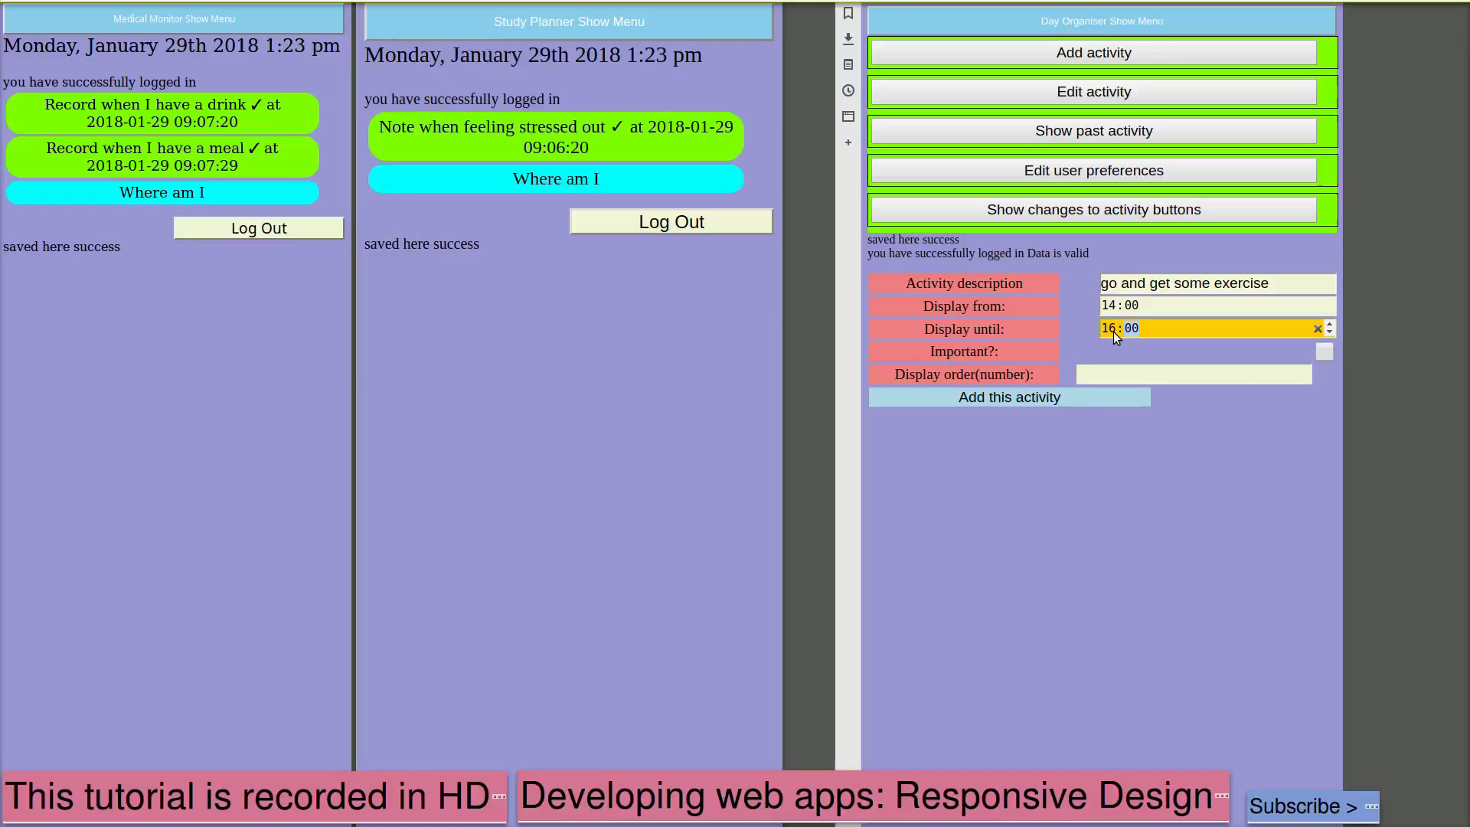
text(6:00)
click(1320, 352)
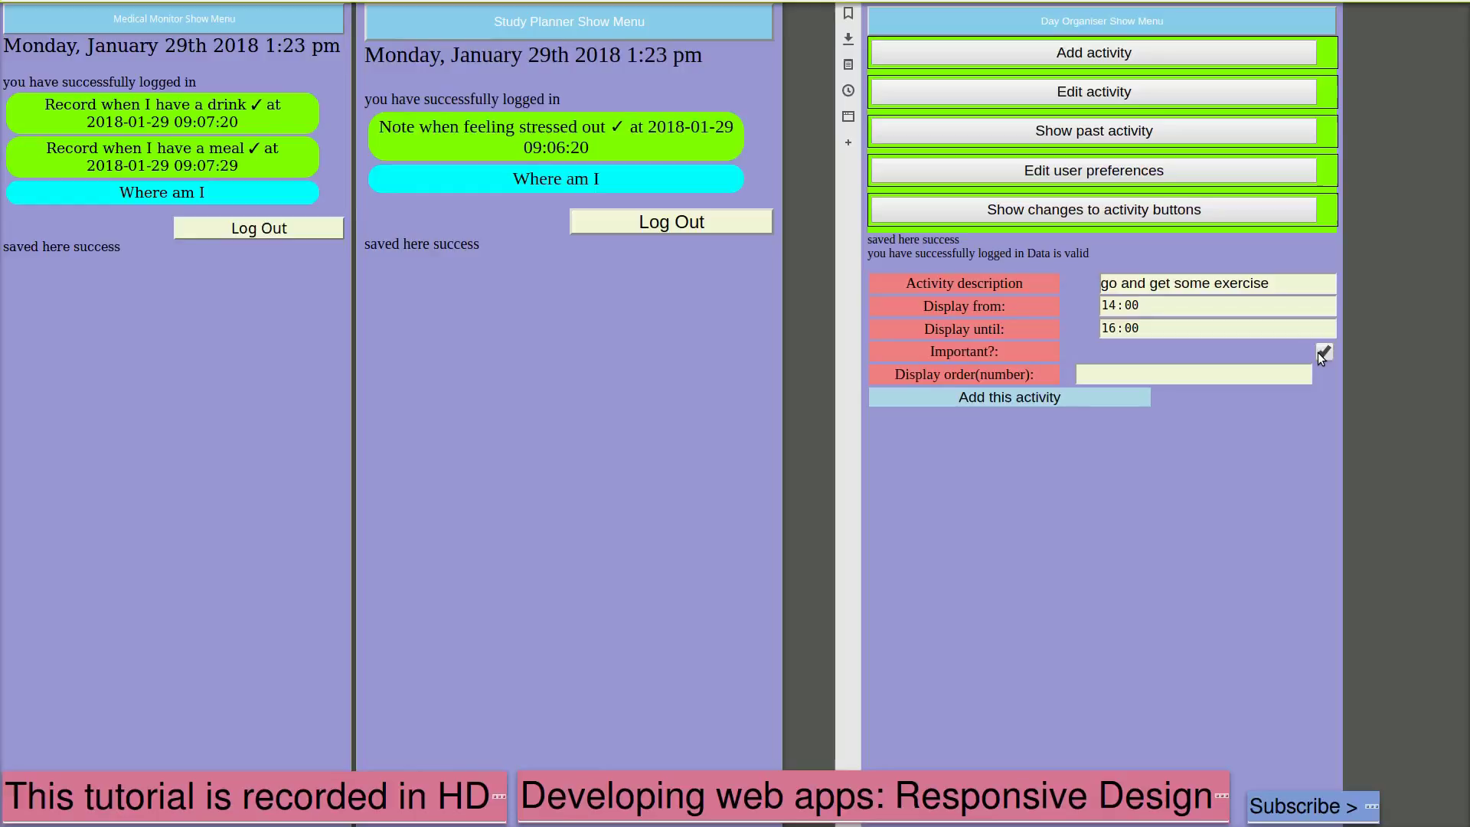
click(1139, 376)
text(4)
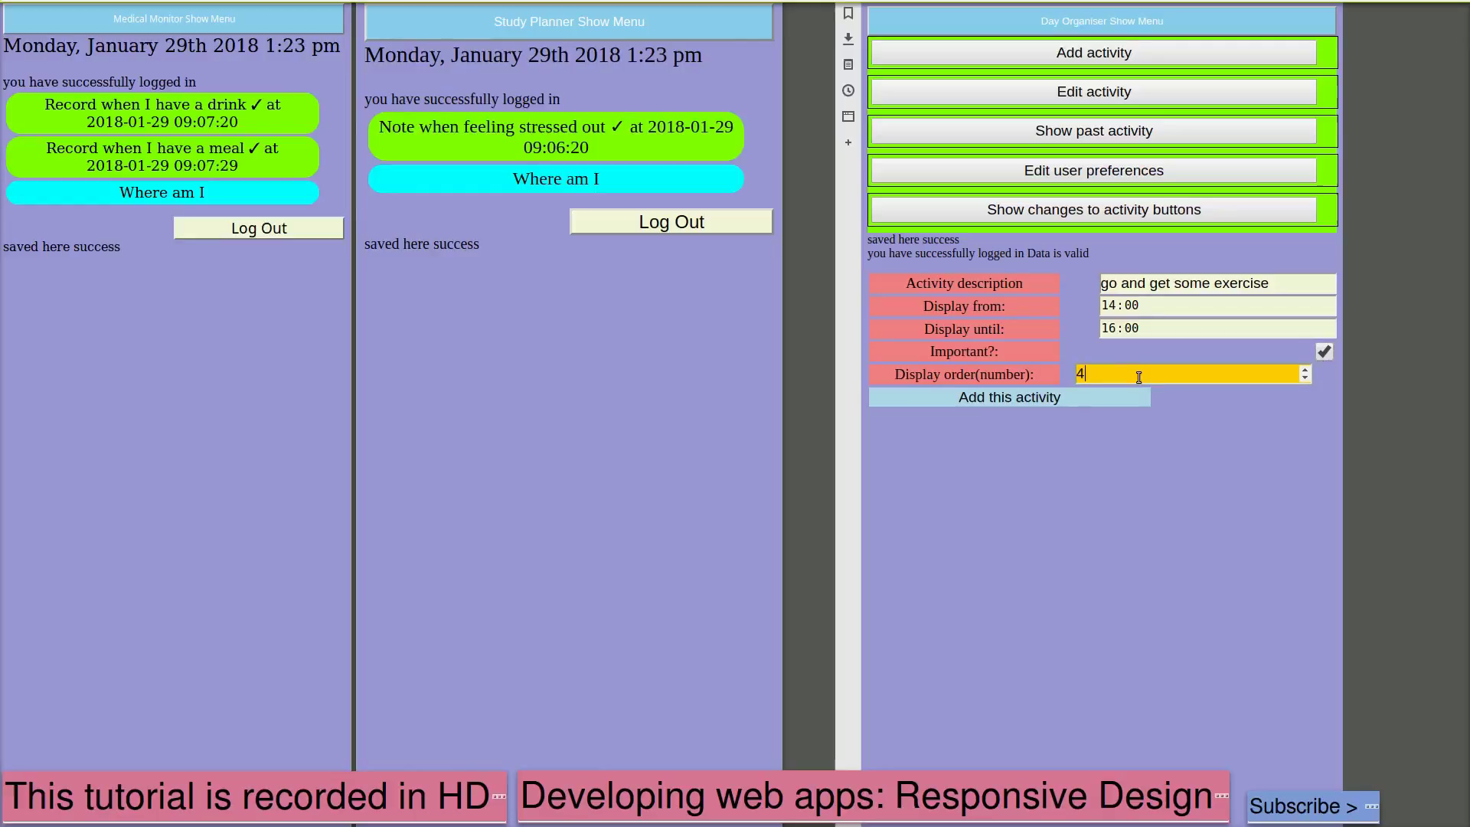
click(1049, 396)
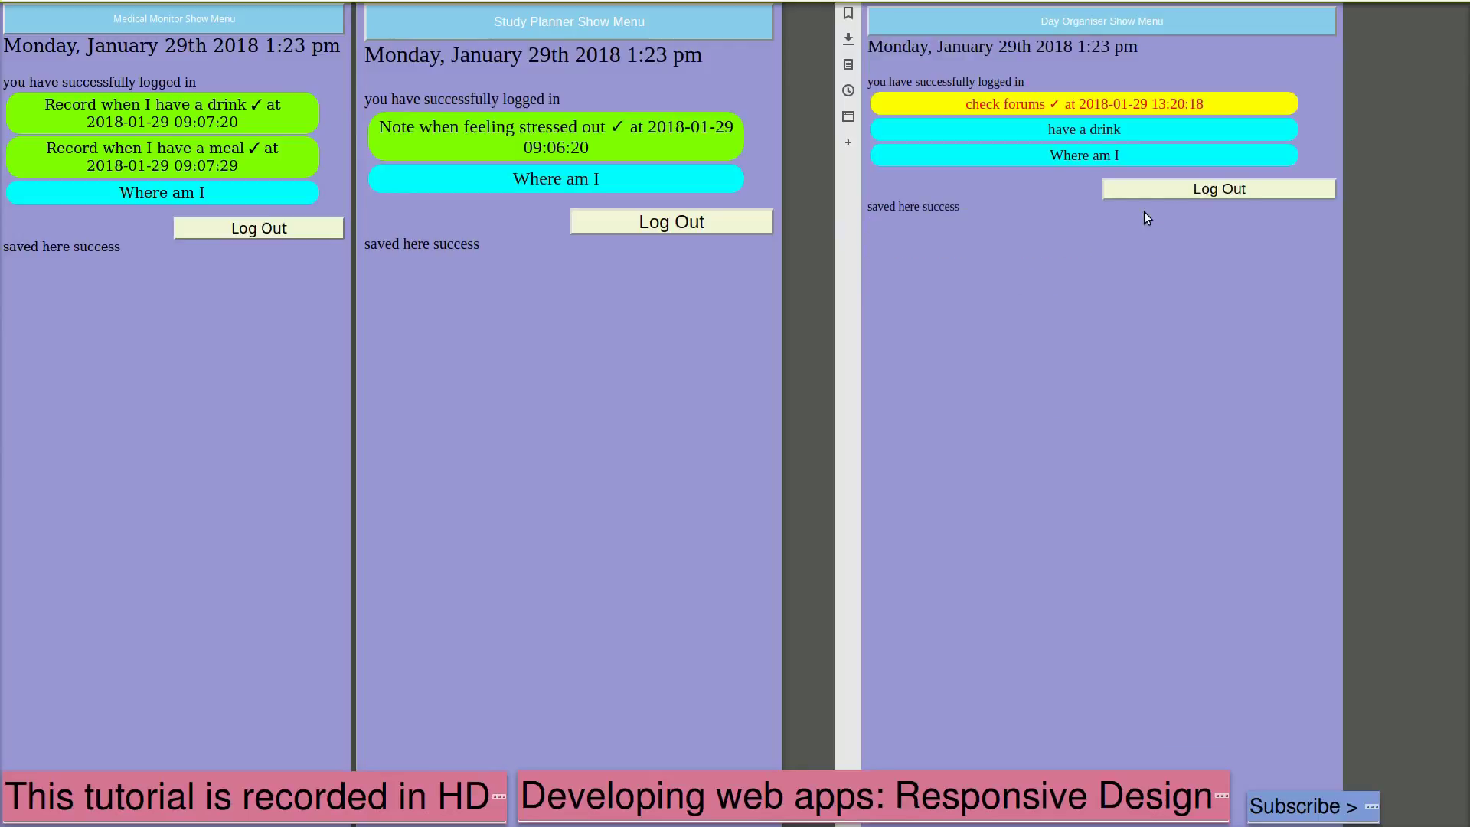
In user preferences, rename the app 'My Daily Routine' with wake time 06:00 and sleep time 22:00
click(1063, 21)
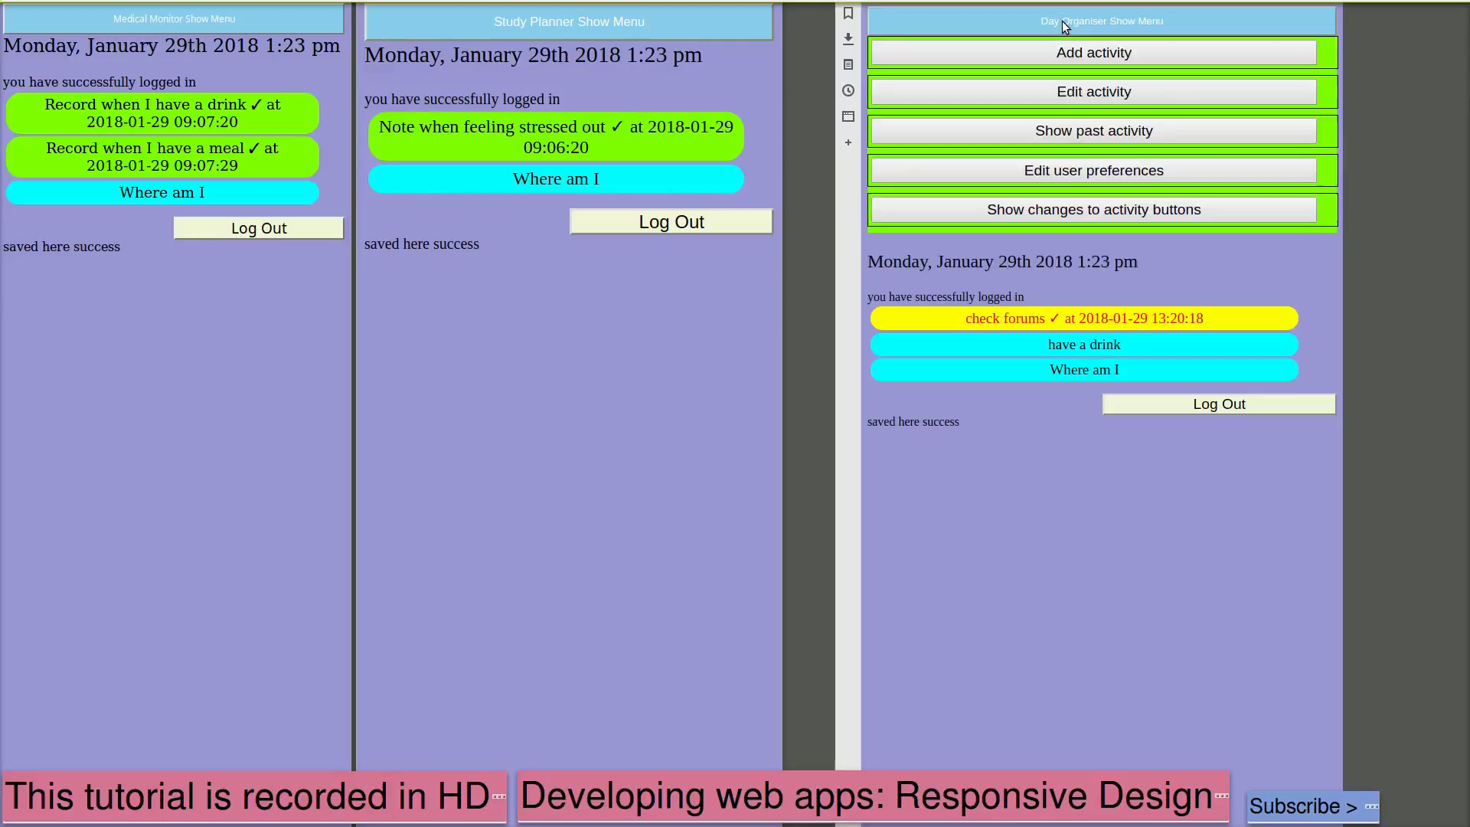
click(1083, 171)
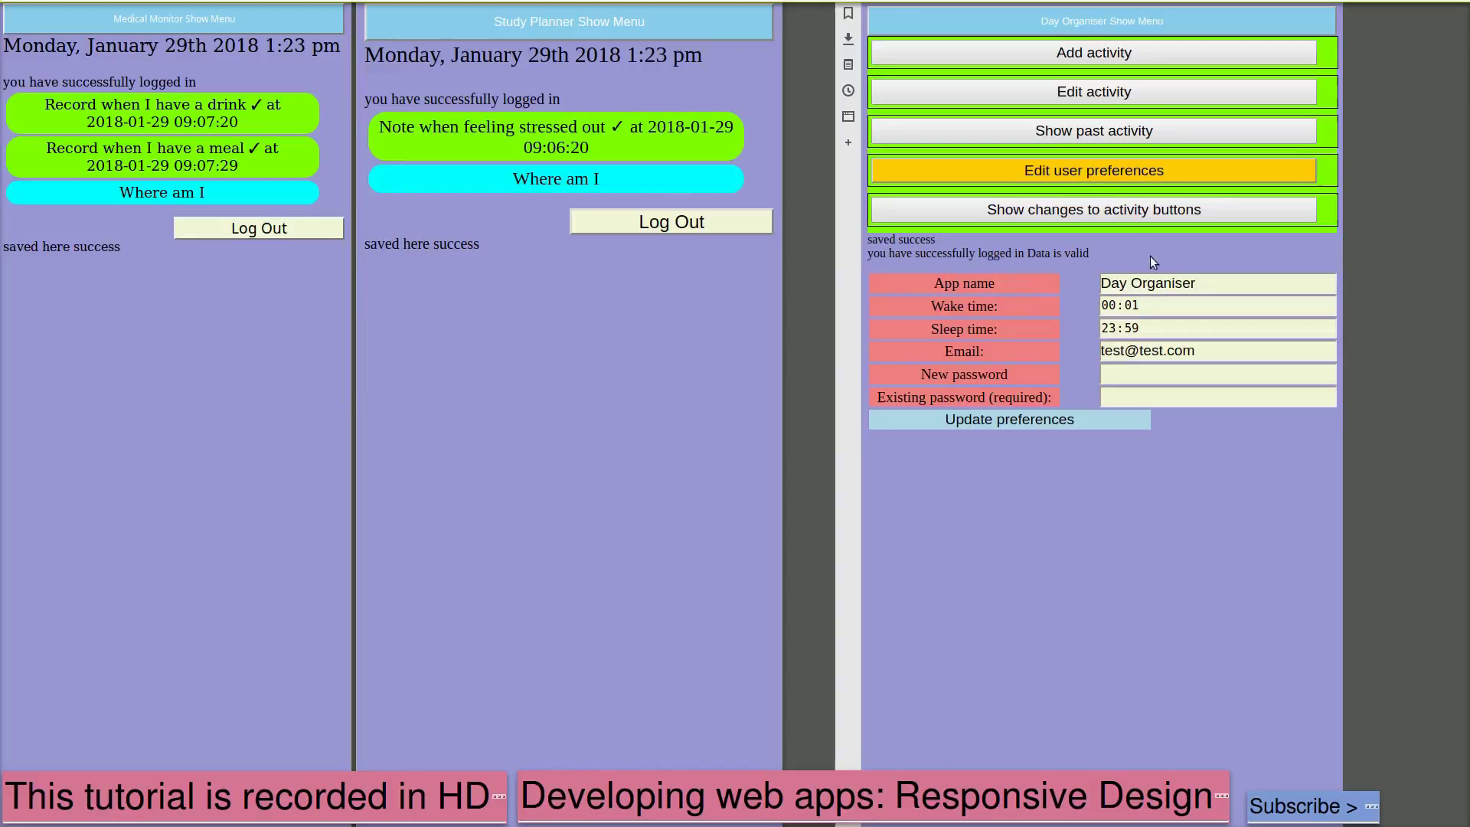
drag(1198, 284, 1096, 278)
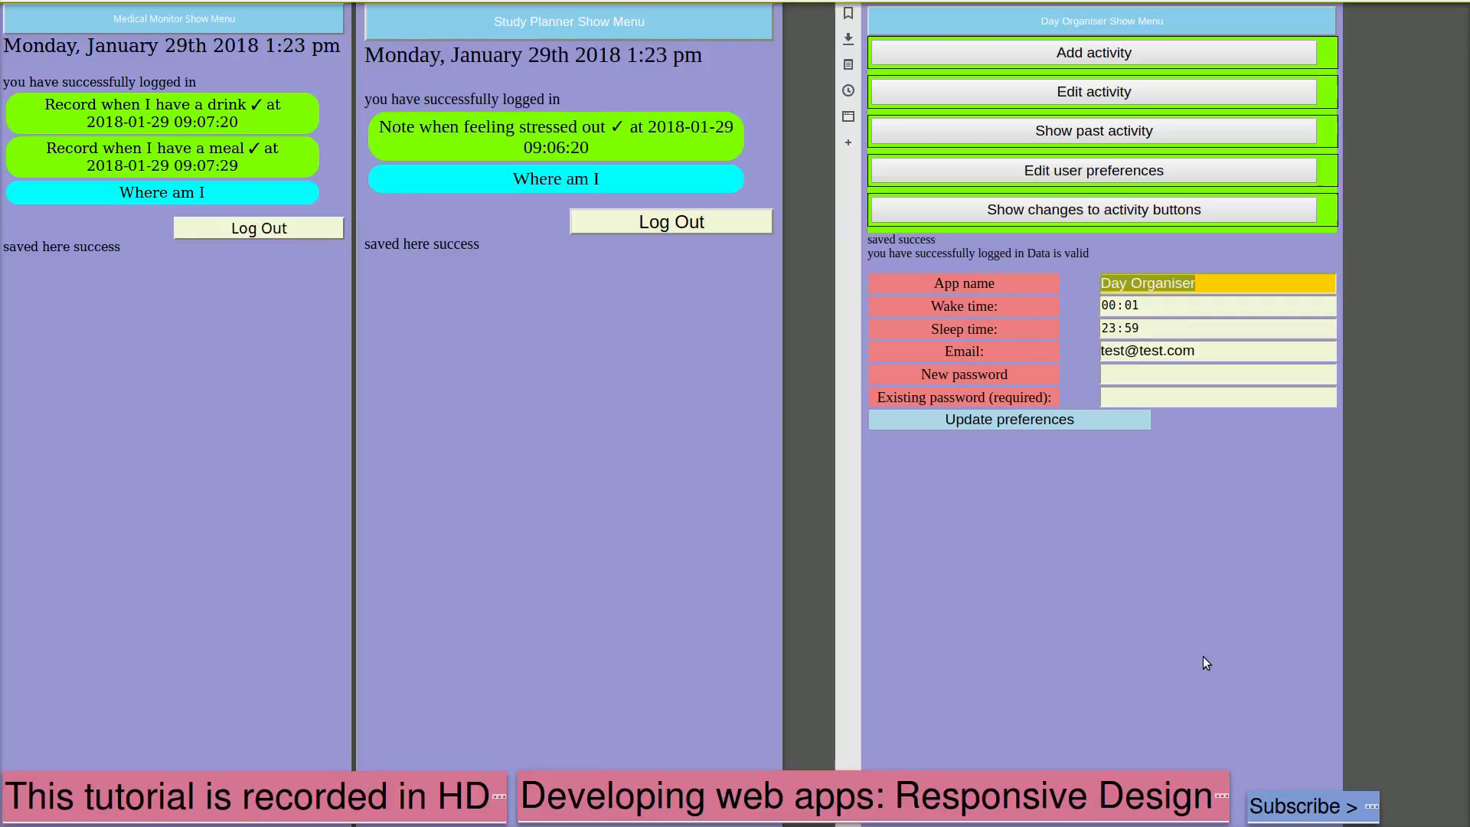
text(My)
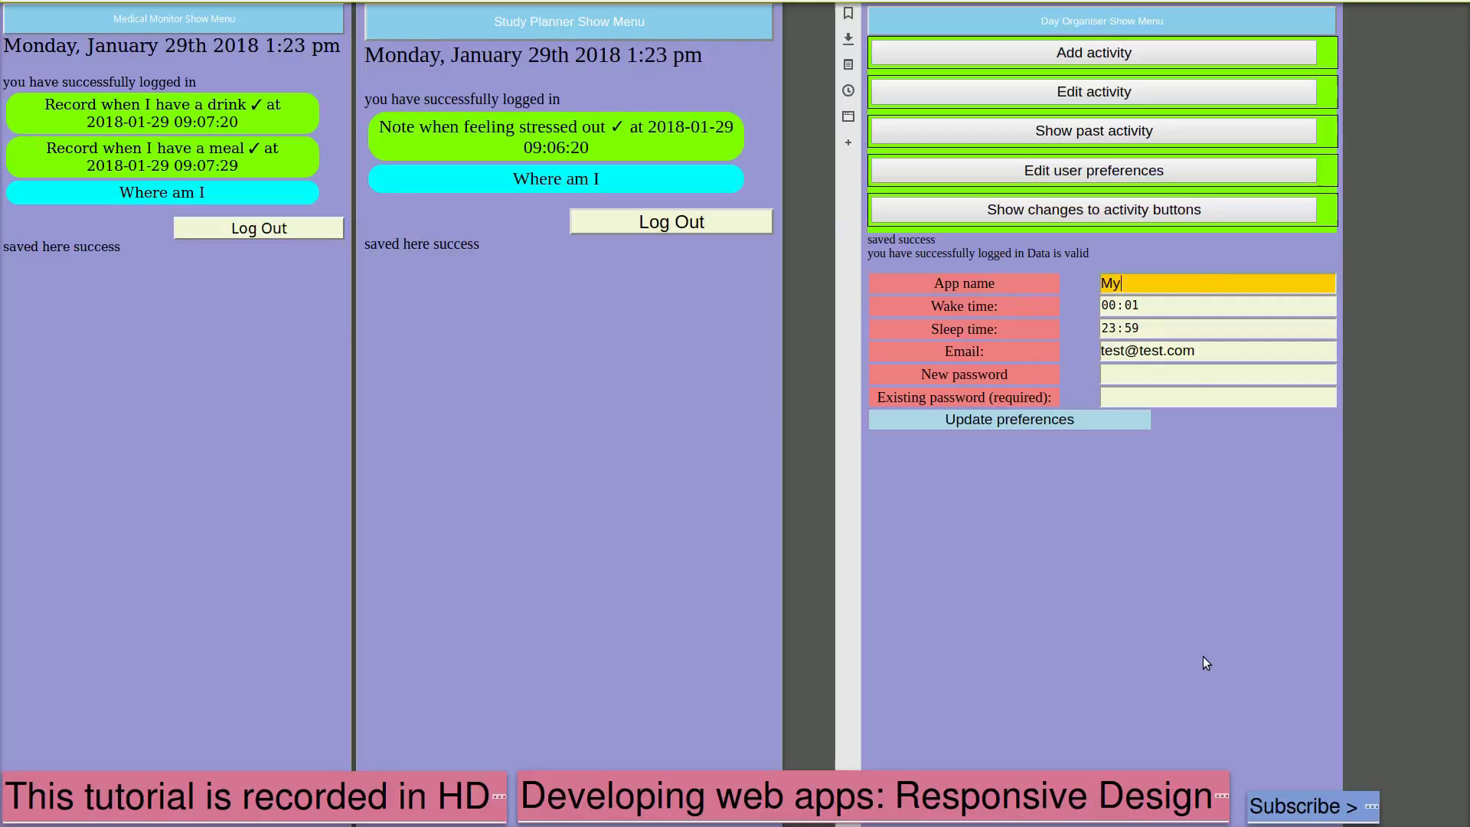
text( Daily Routine)
click(1114, 306)
text(0600)
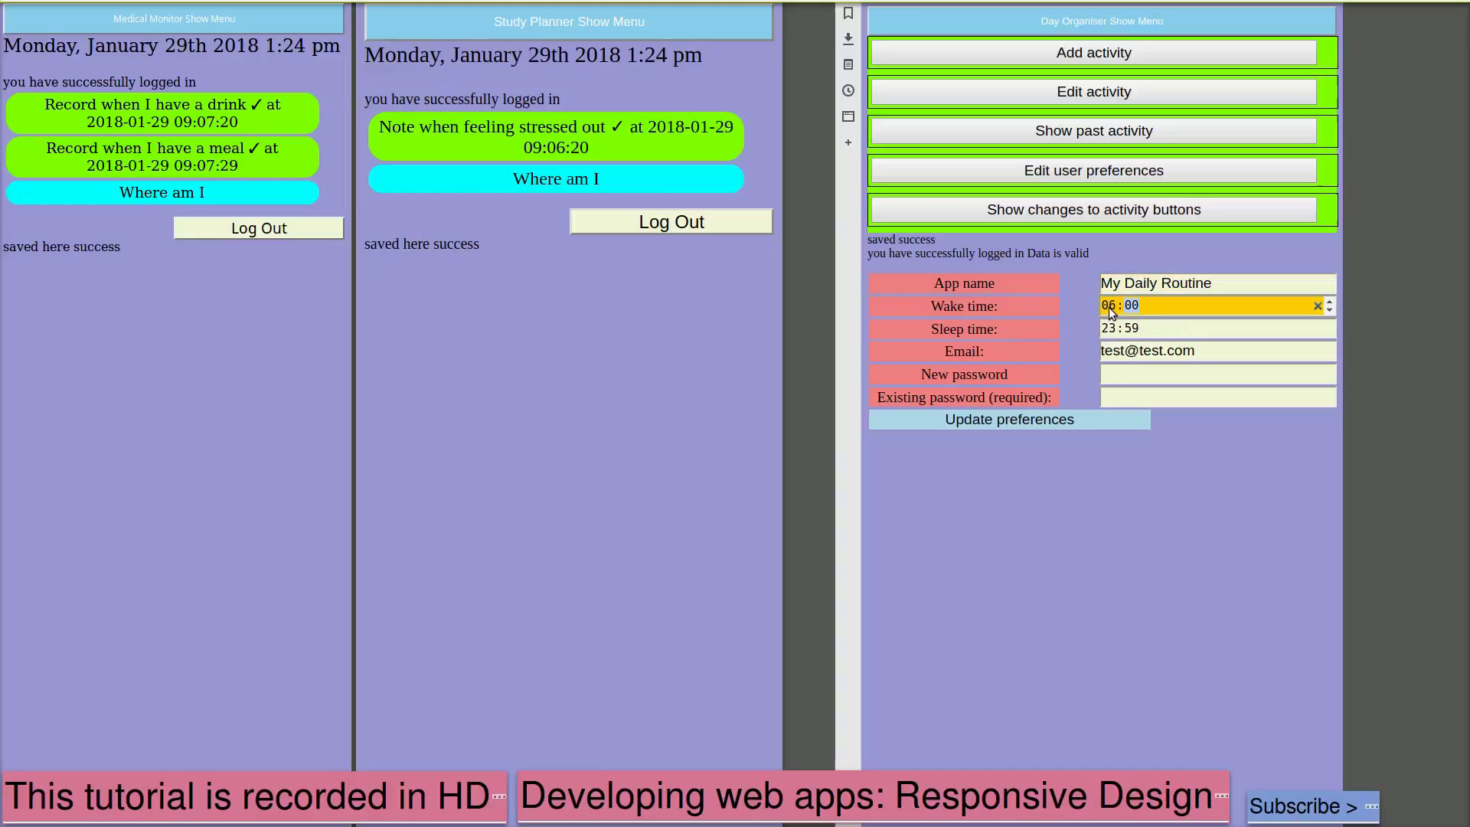
click(1117, 335)
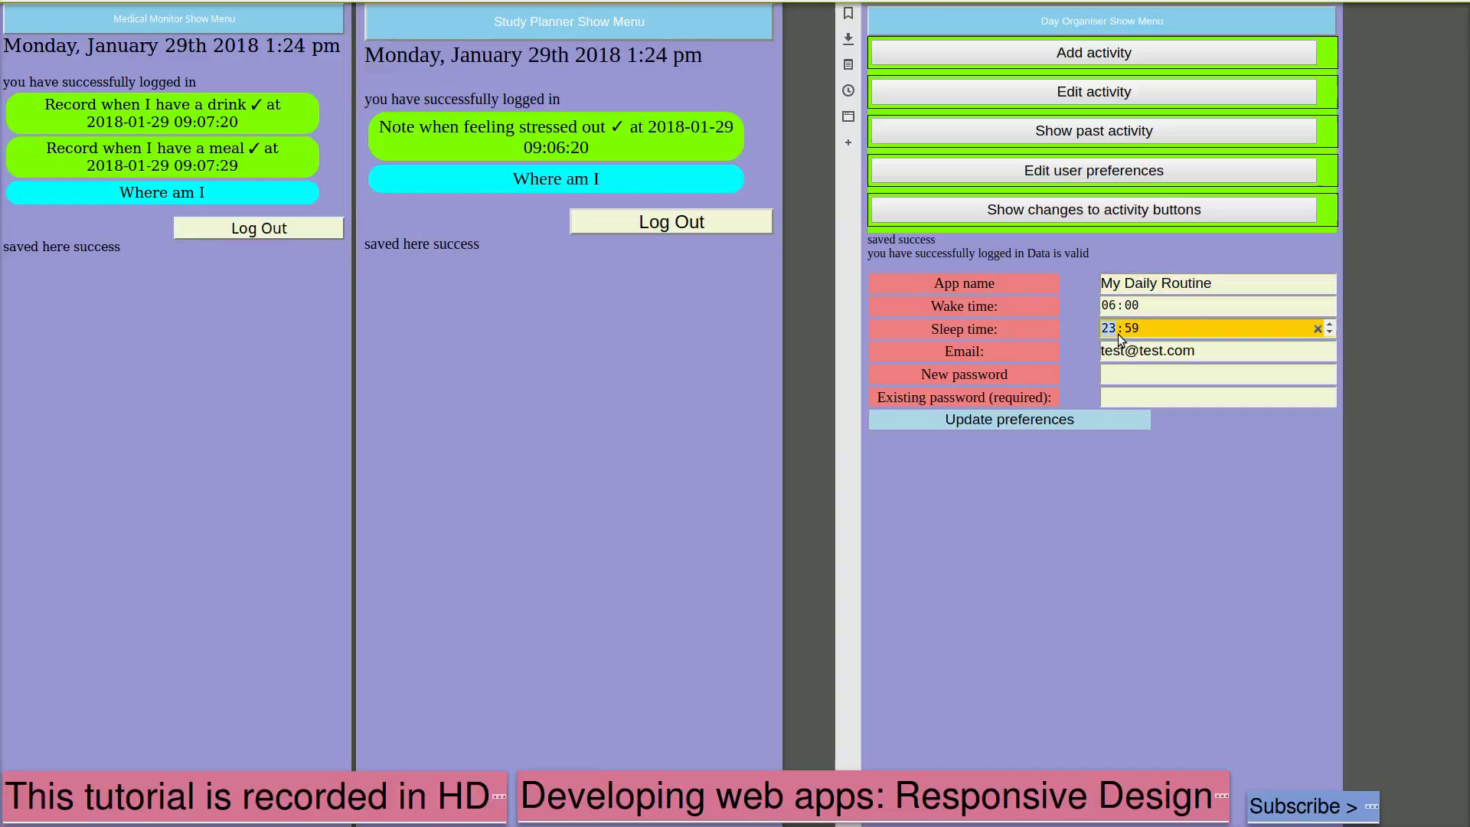
text(2200)
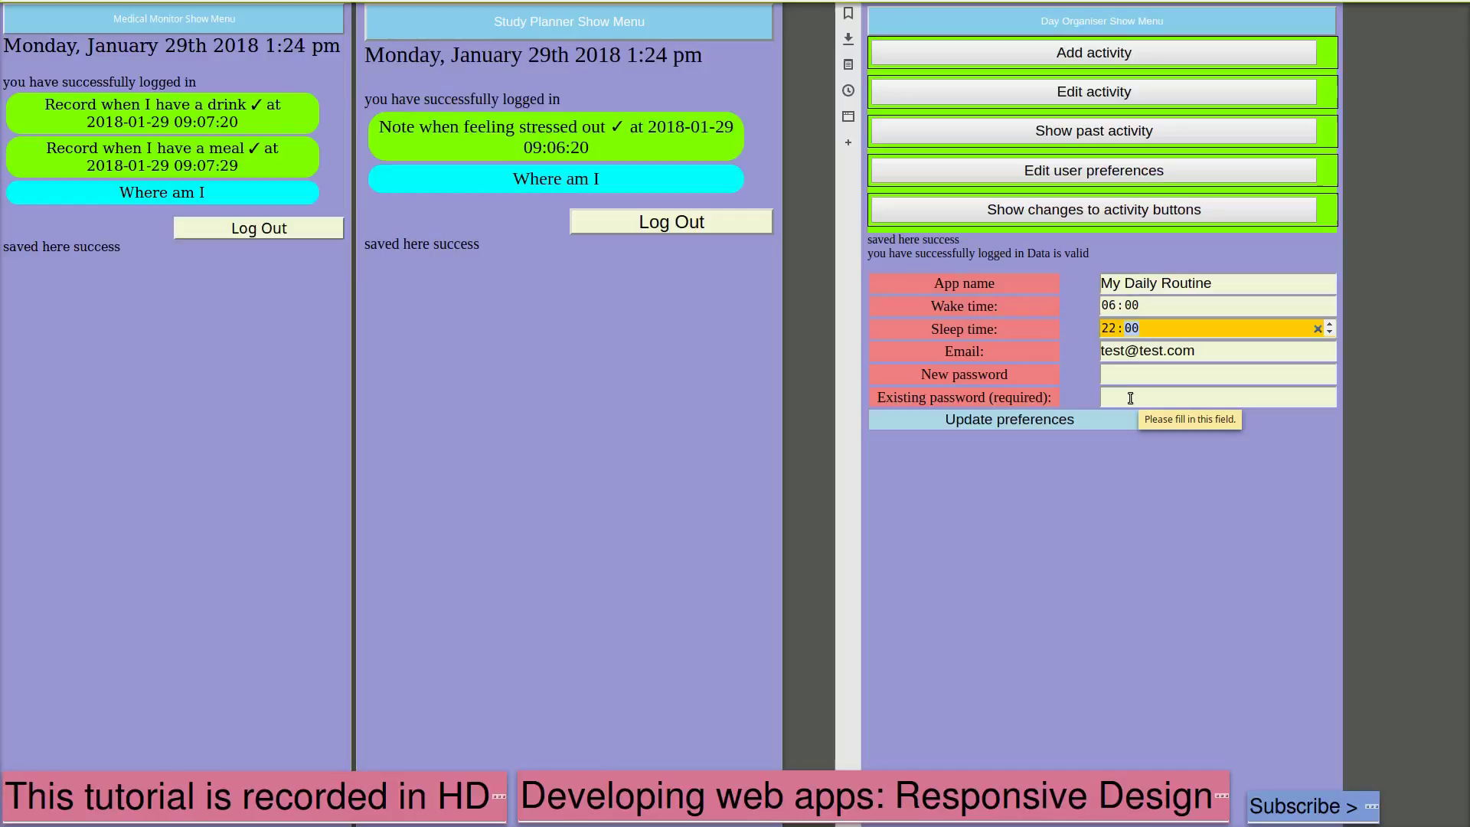
Save the updated preferences with Update preferences
click(1116, 413)
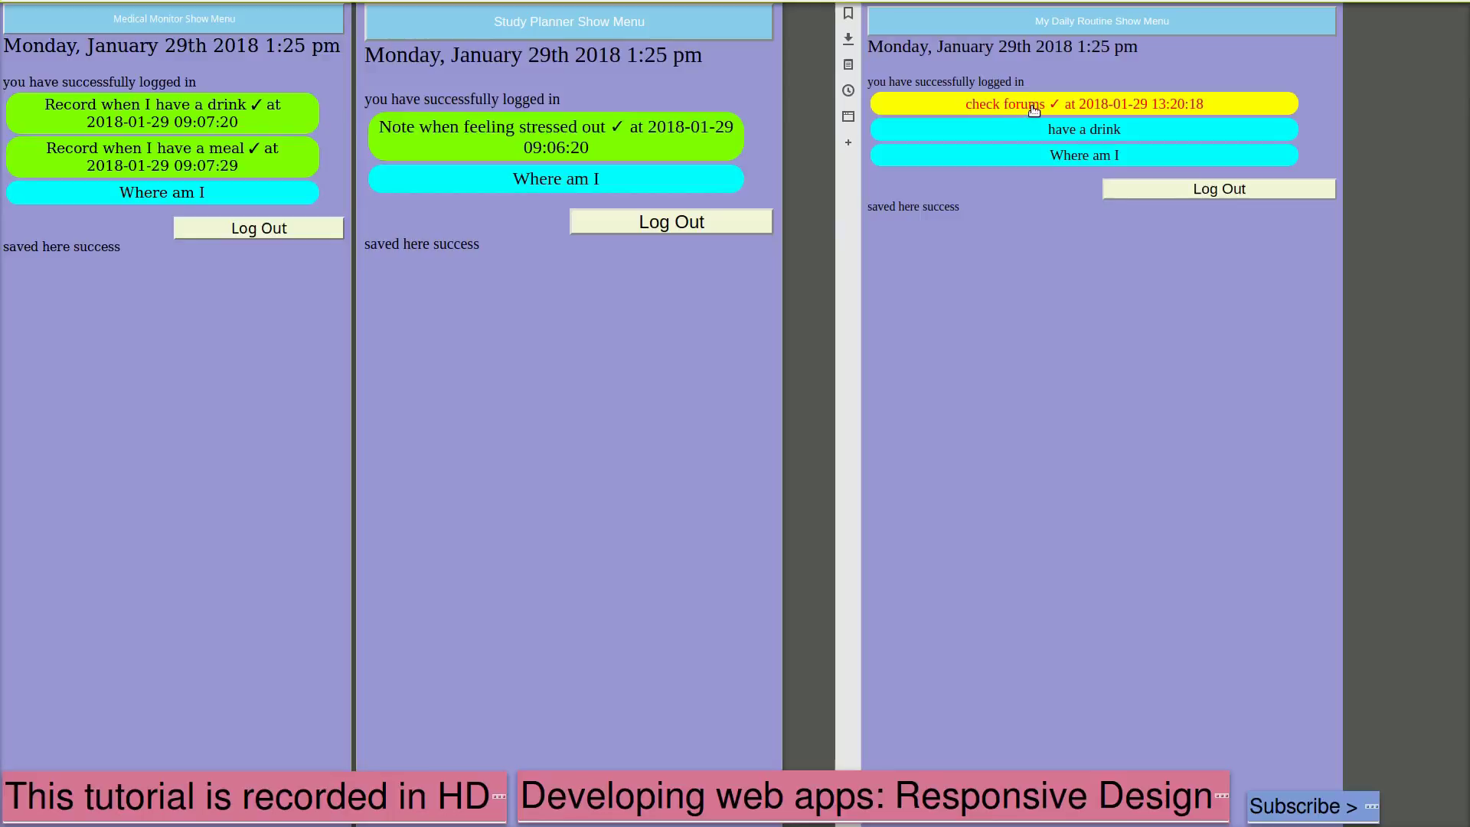
Mark the 'have a drink' reminder as completed
click(1084, 130)
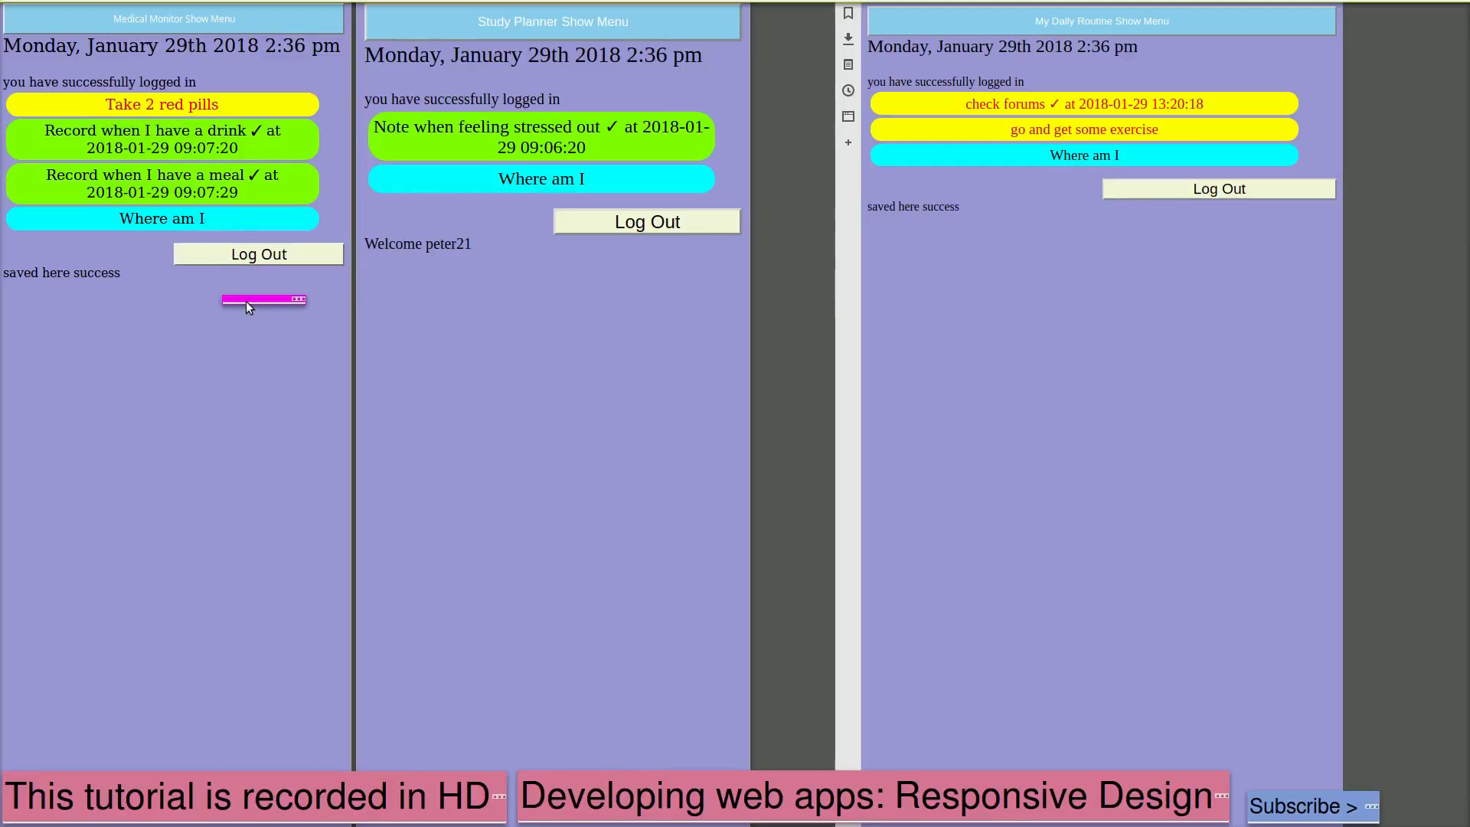
Tick the 'Take 2 red pills' reminder as taken in the Firefox window
click(176, 107)
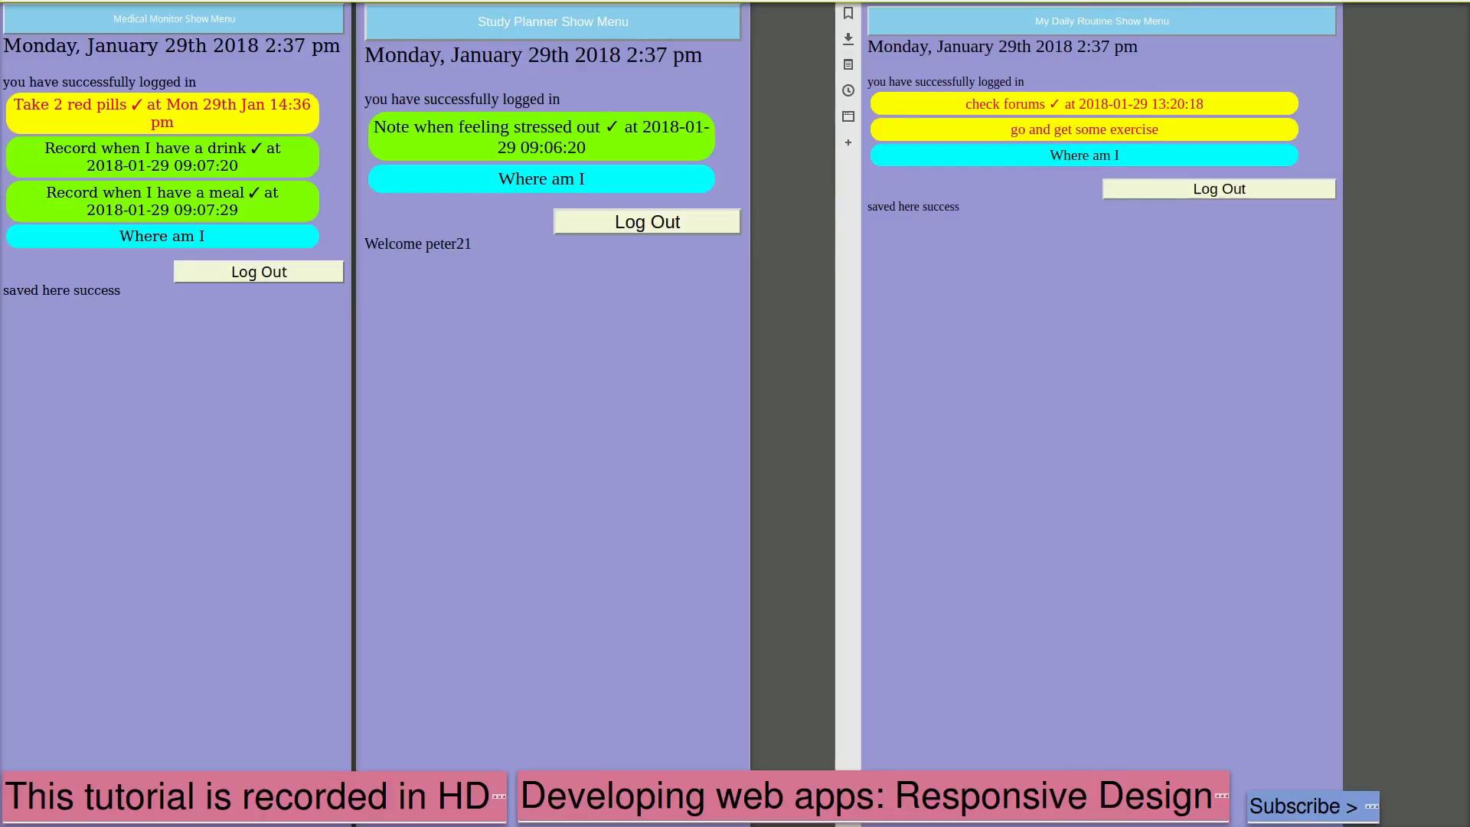
Show the Where am I maps for Day Organiser in Vivaldi and Study Planner in Chromium
click(1101, 158)
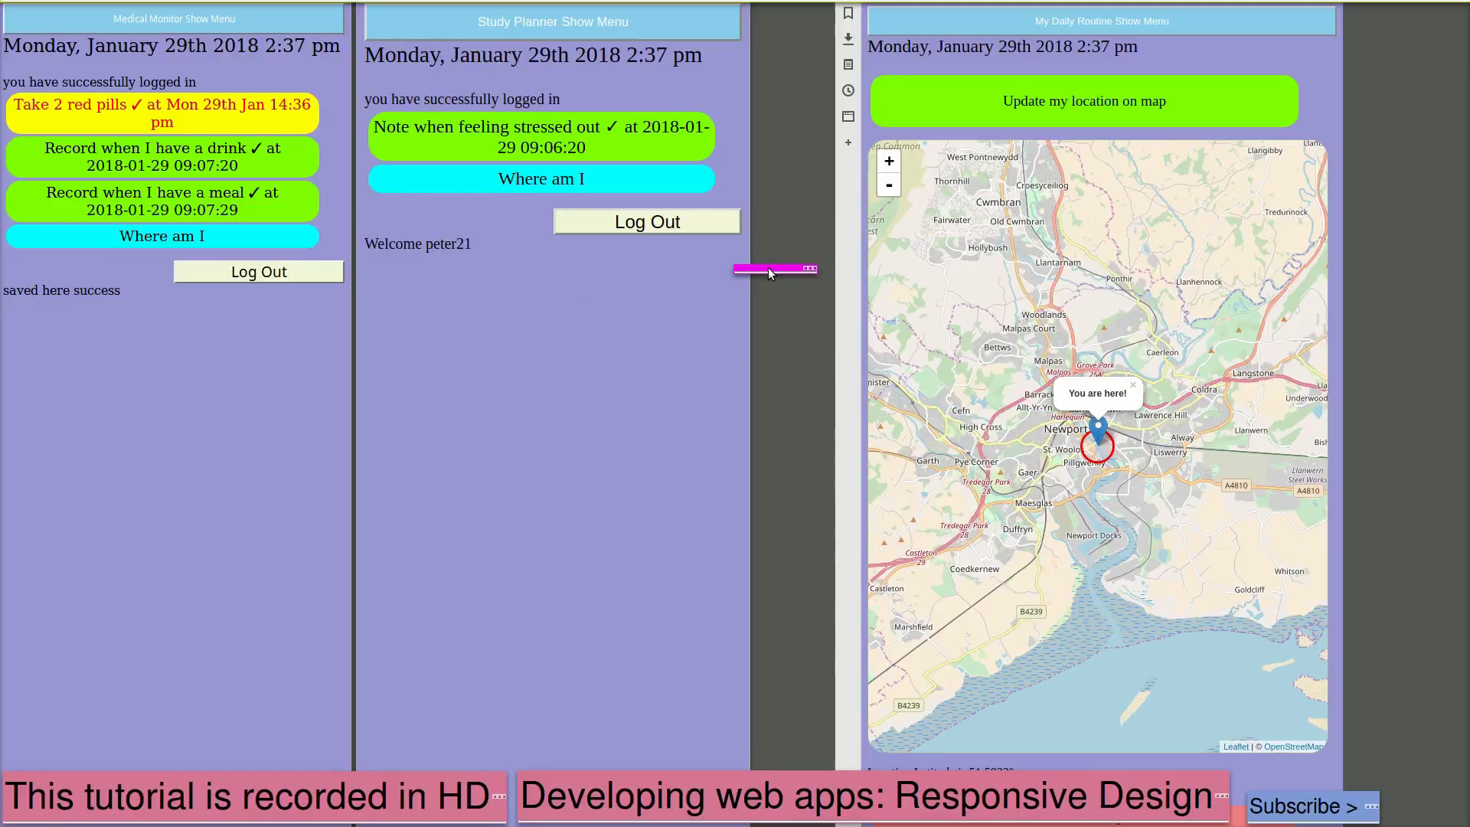
click(574, 181)
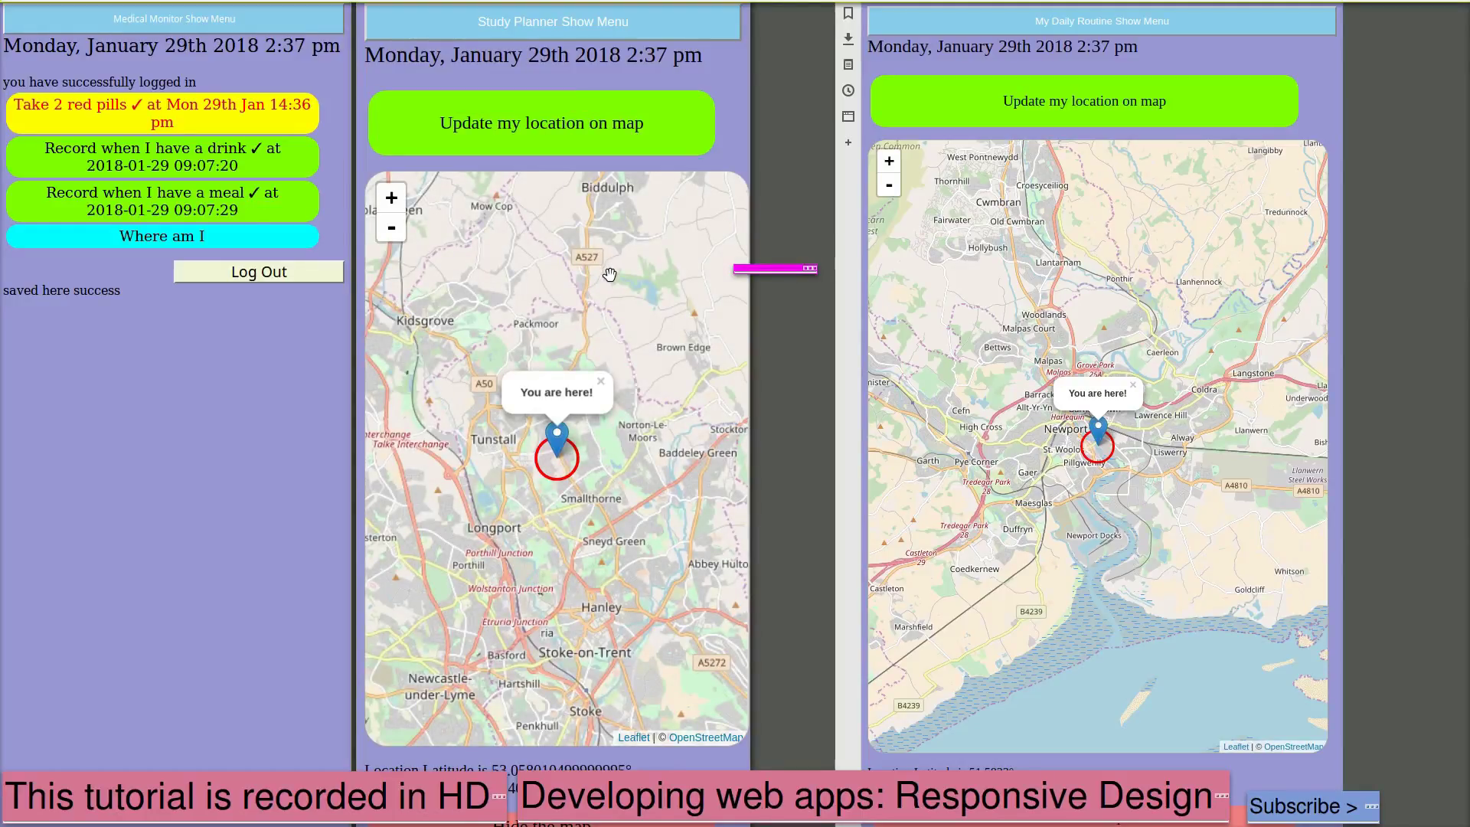
drag(763, 273, 462, 711)
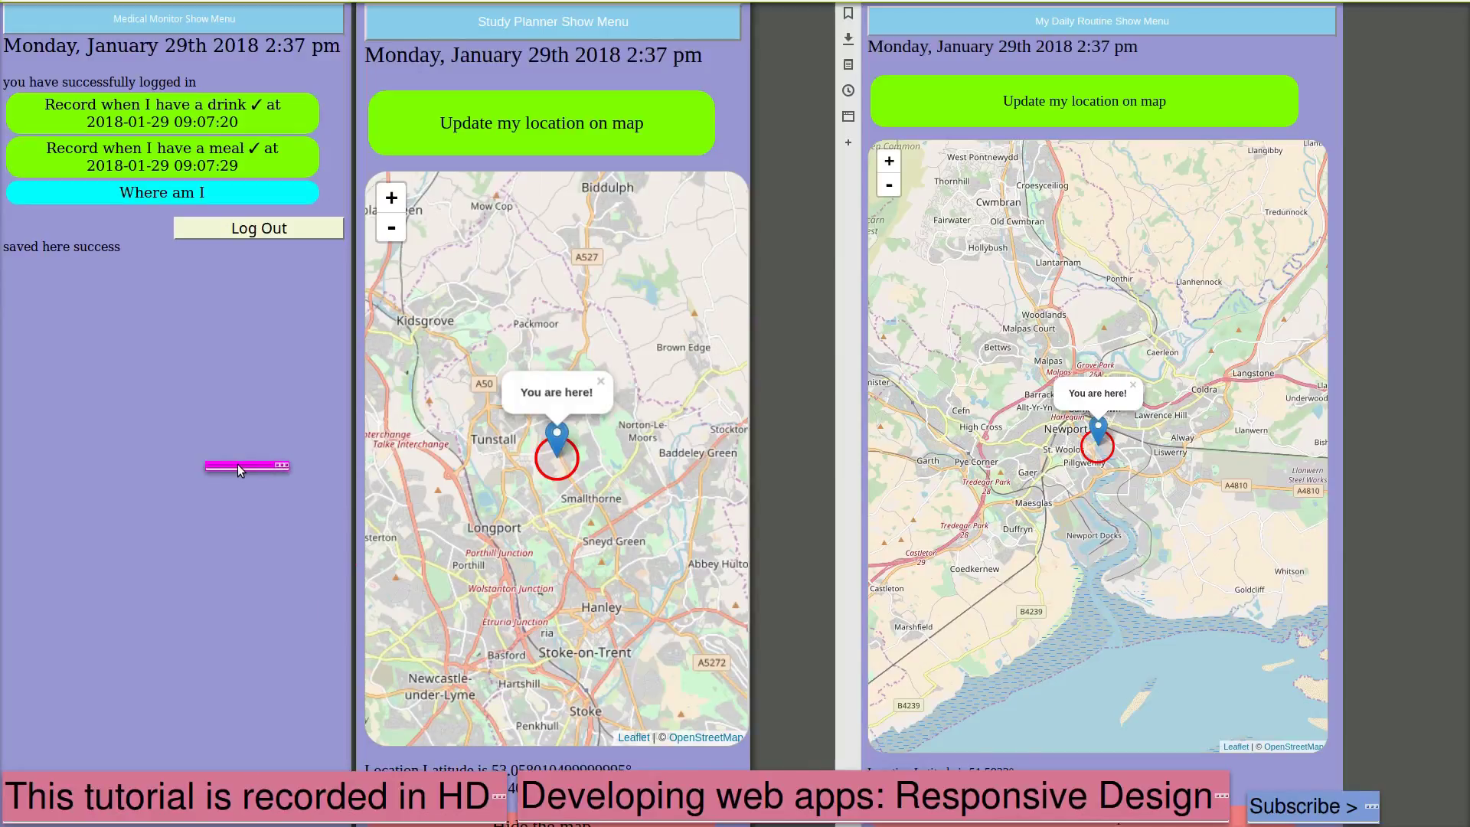
drag(237, 463, 44, 230)
Display Medical Monitor's 'You are here!' map with latitude and longitude in the Firefox window
click(131, 193)
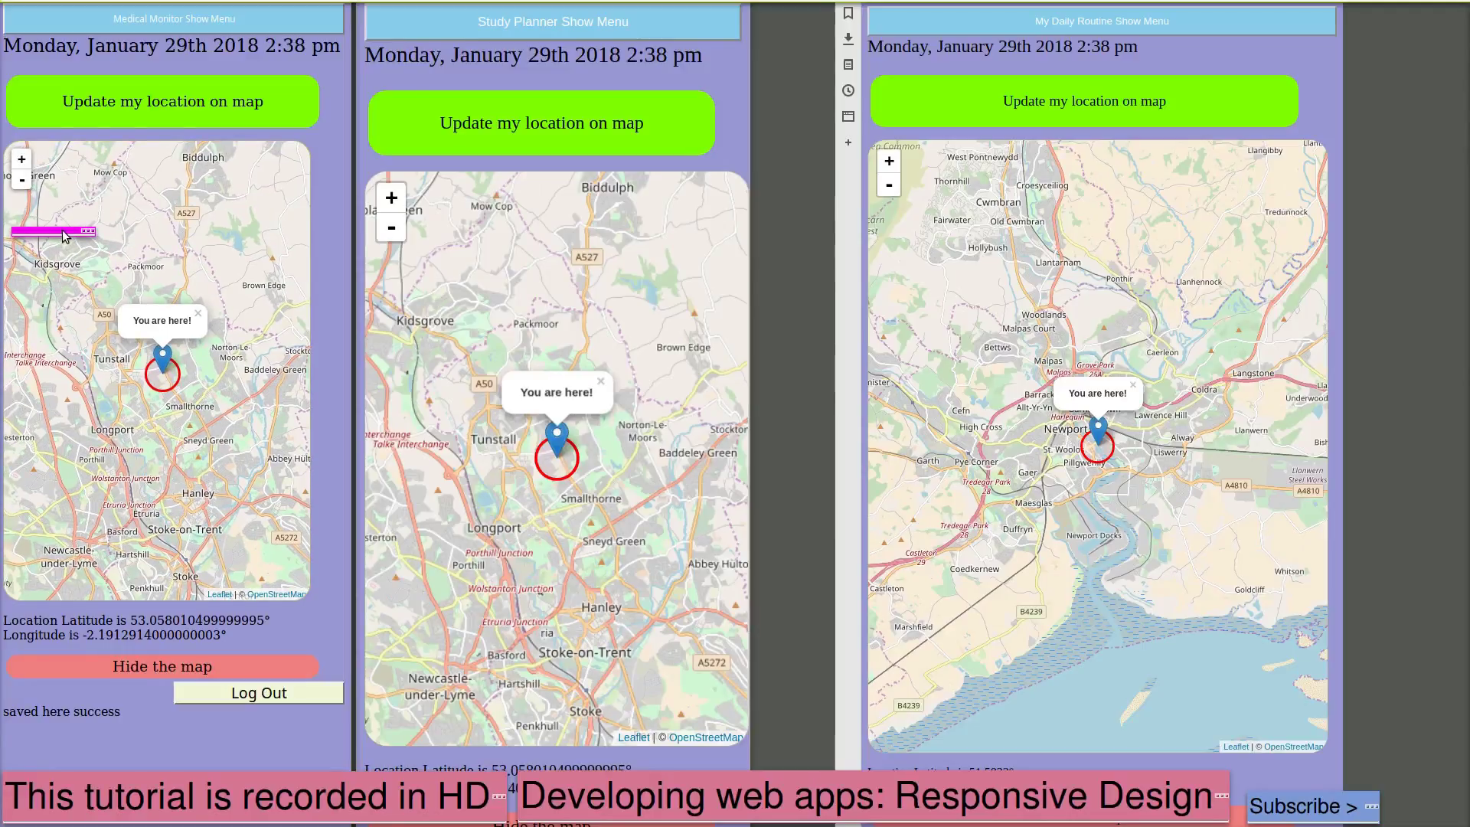
drag(63, 235, 219, 281)
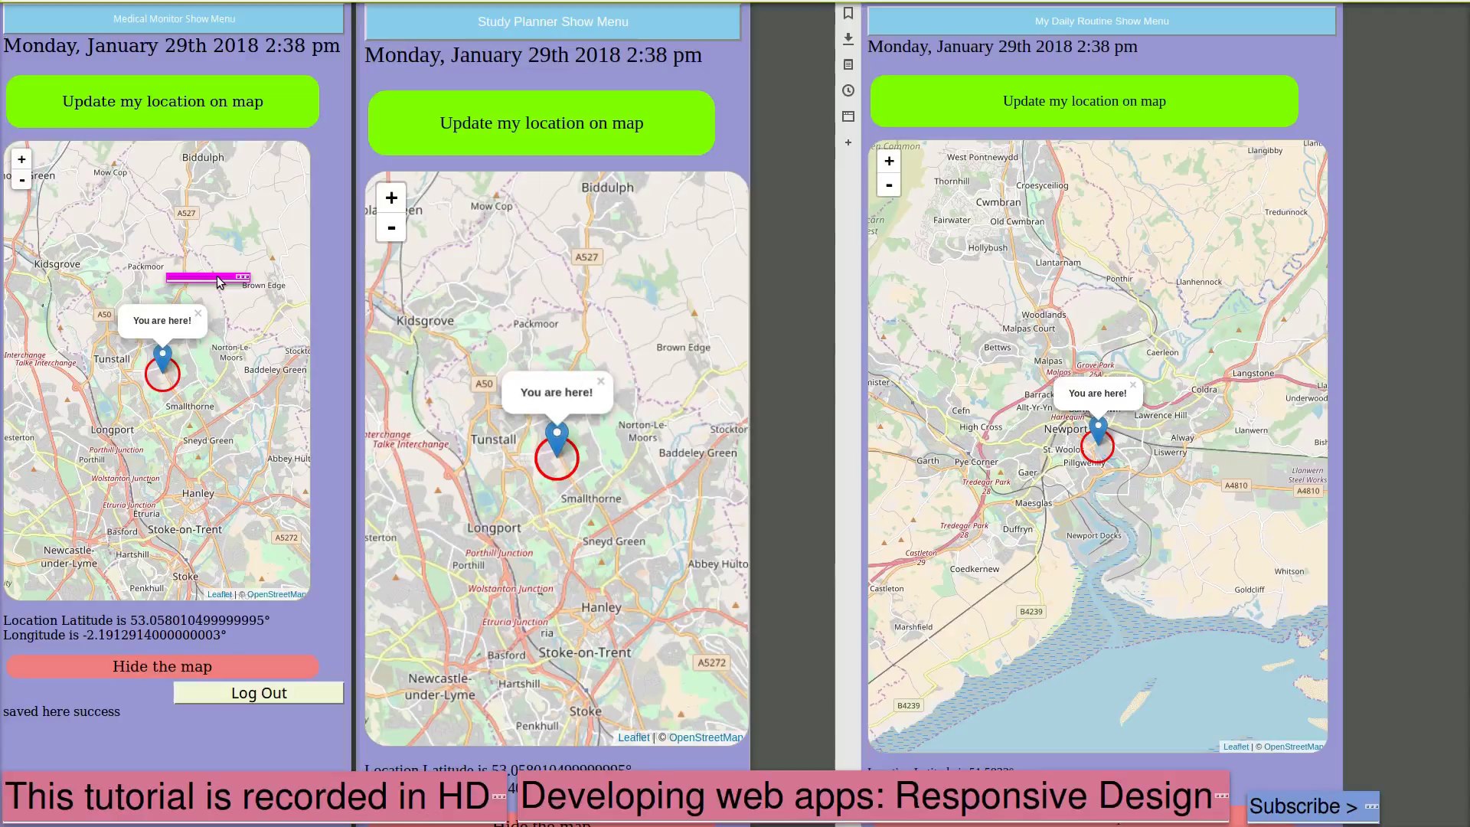
drag(220, 281, 1088, 489)
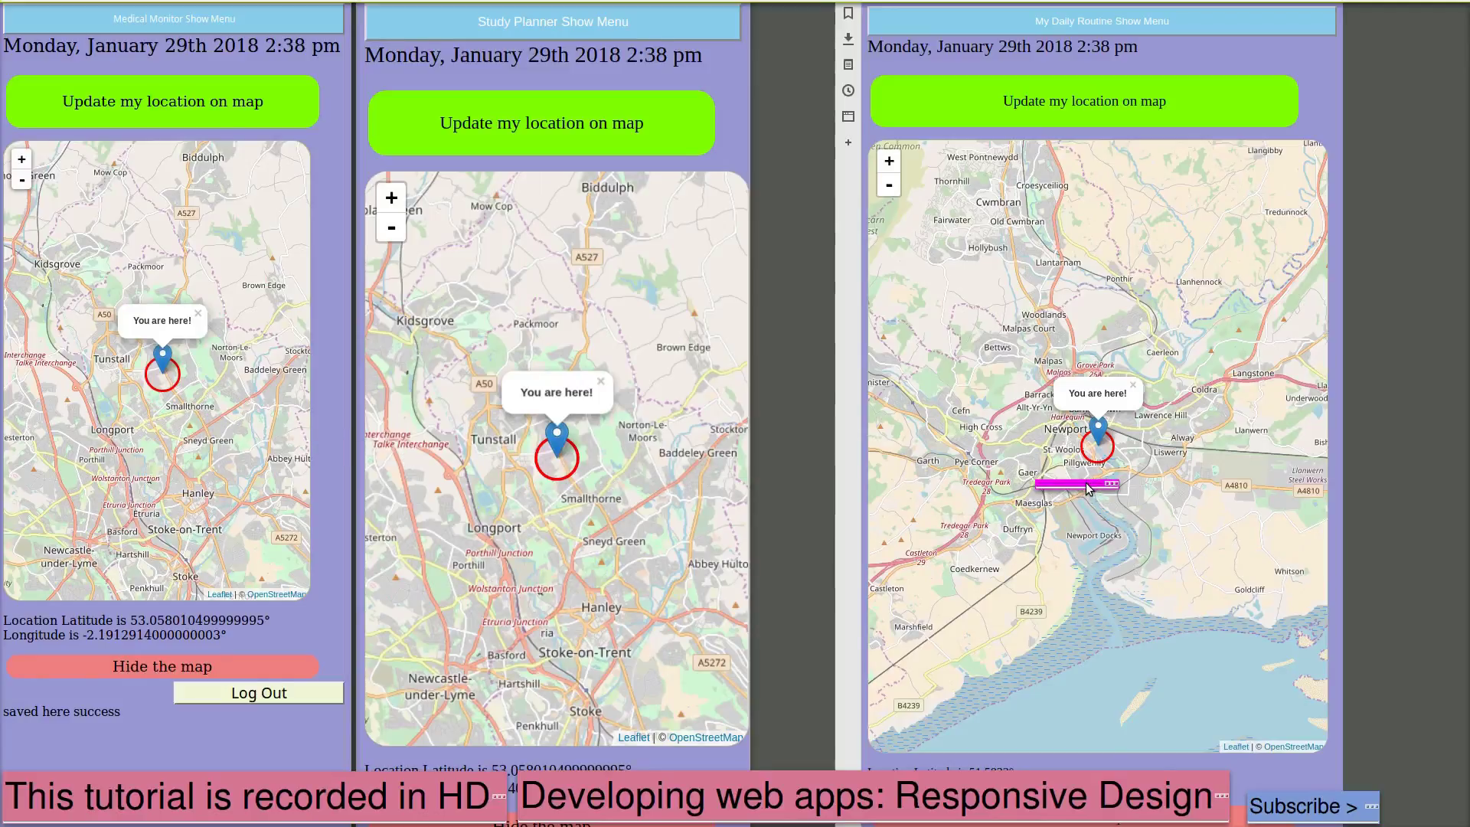